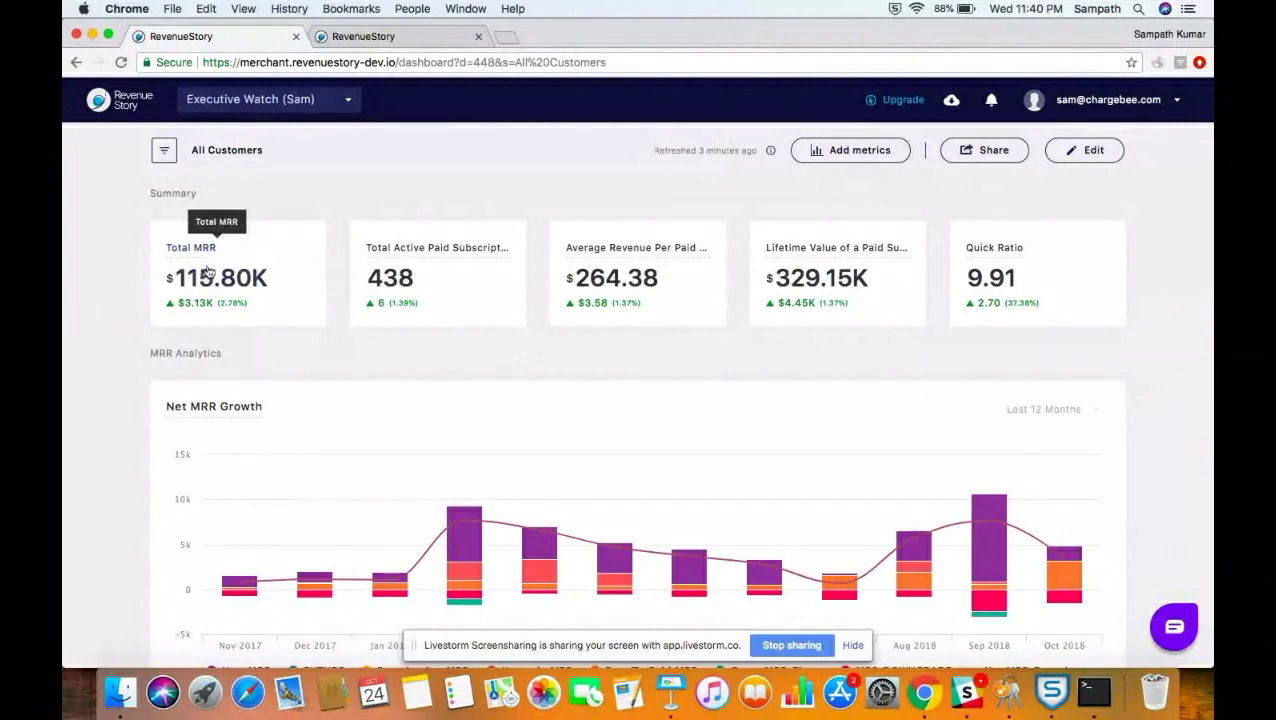
Open the underlying data of the Total MRR metric in the dashboard summary.
mouse_move(202, 257)
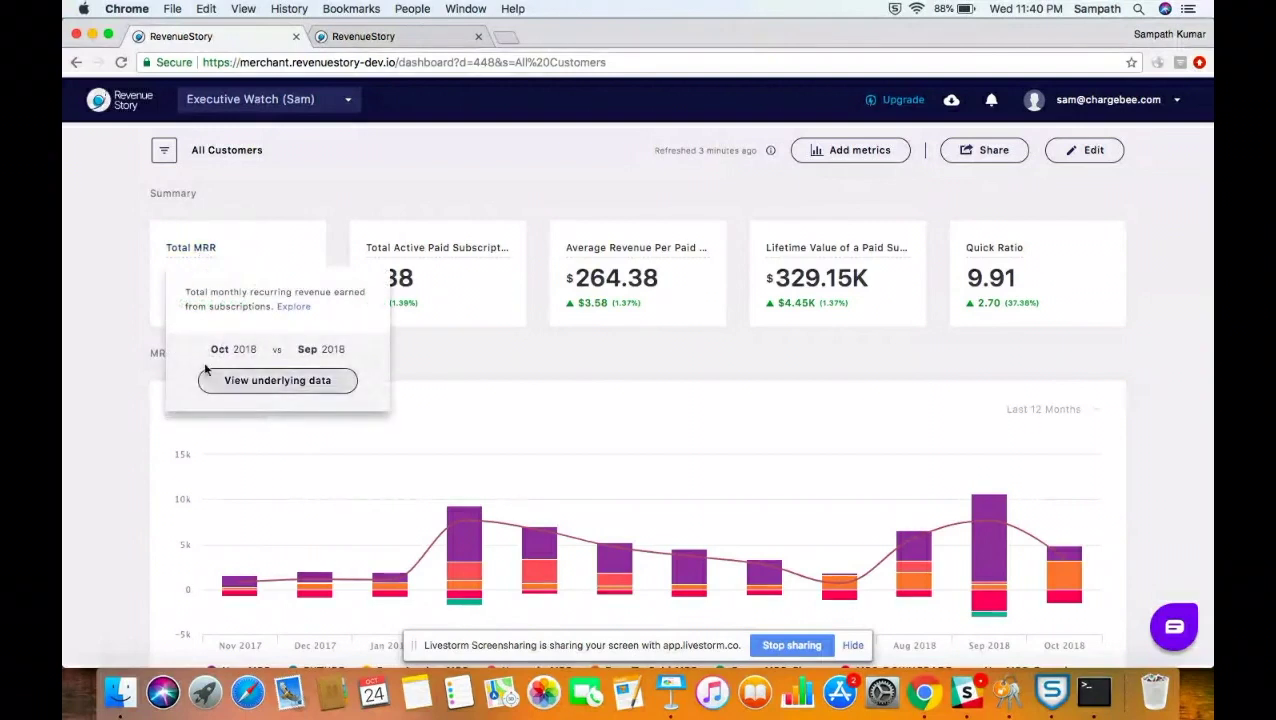
click(290, 383)
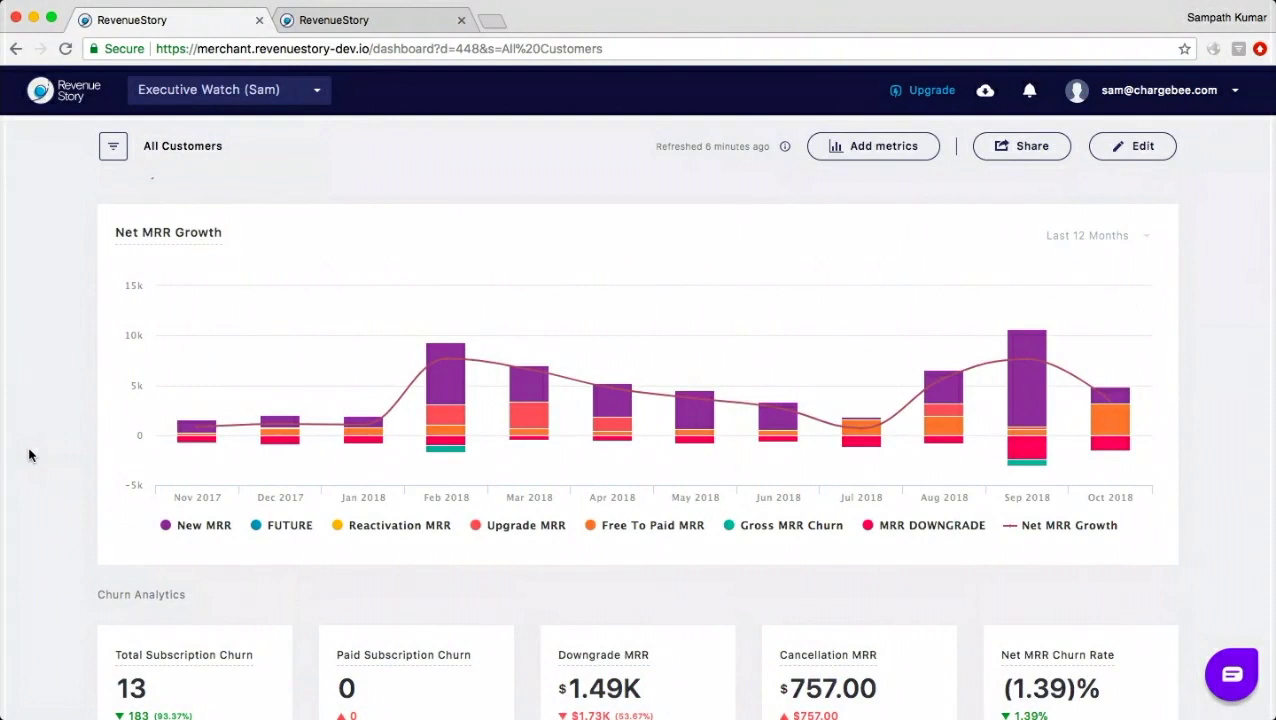
Inspect the January 2018 breakdown in the Net MRR Growth chart, from New MRR through Net MRR Growth.
mouse_move(232, 463)
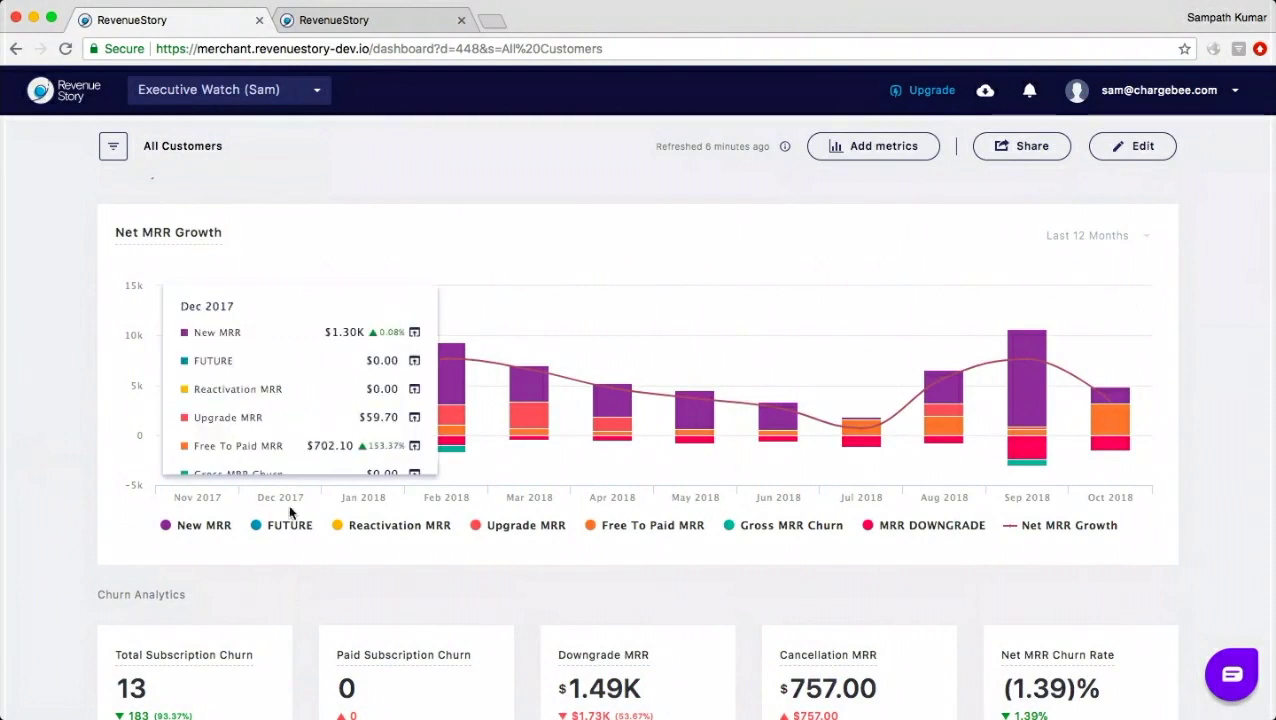
mouse_move(449, 398)
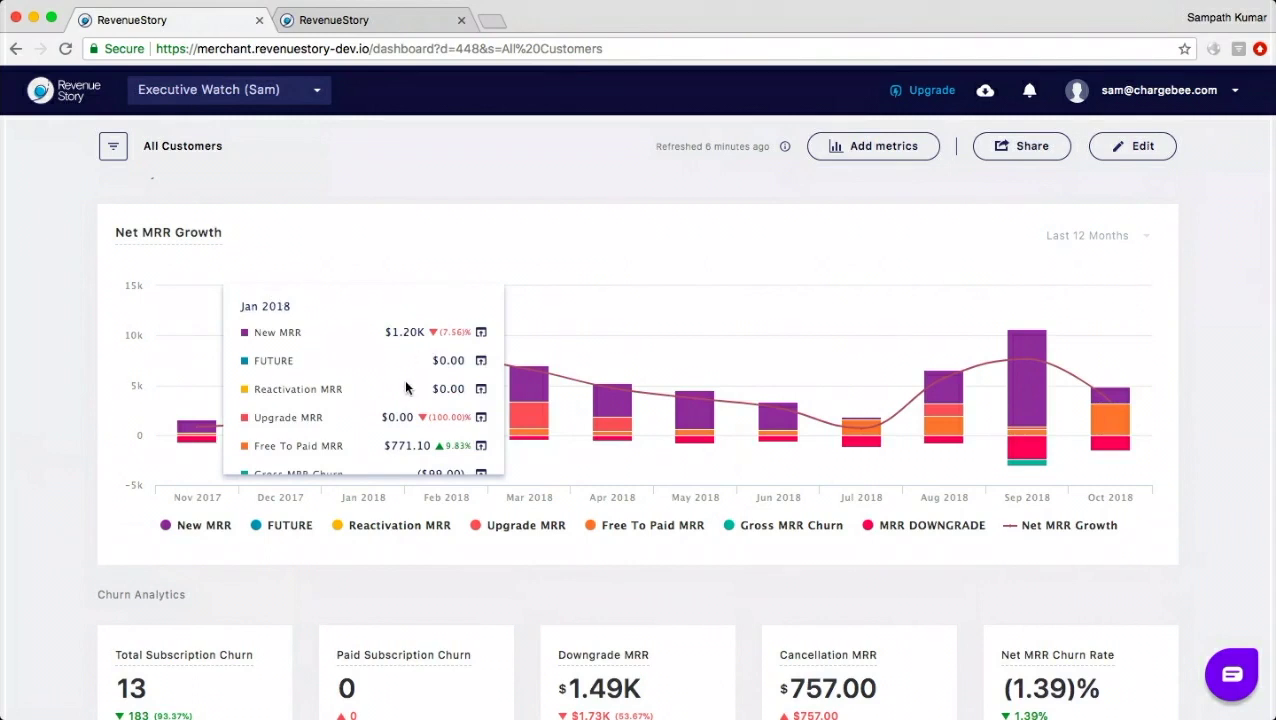
scroll(404, 387, down, 2)
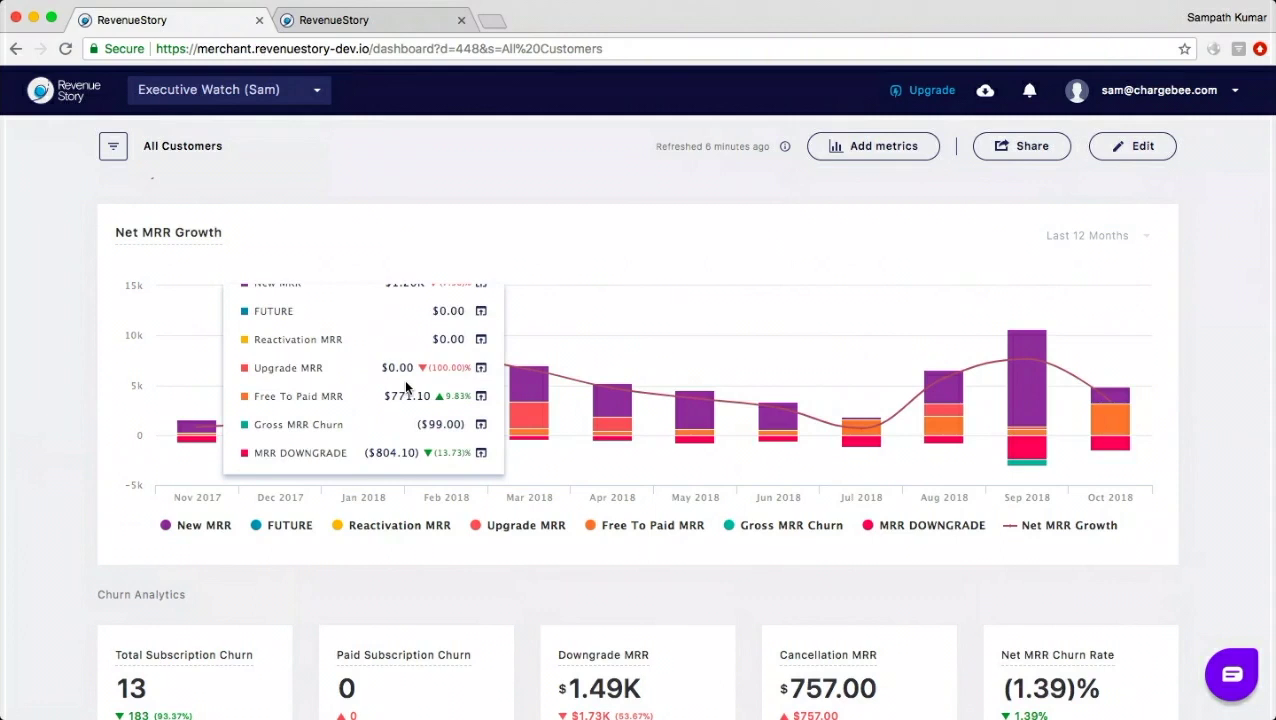
scroll(405, 387, down, 1)
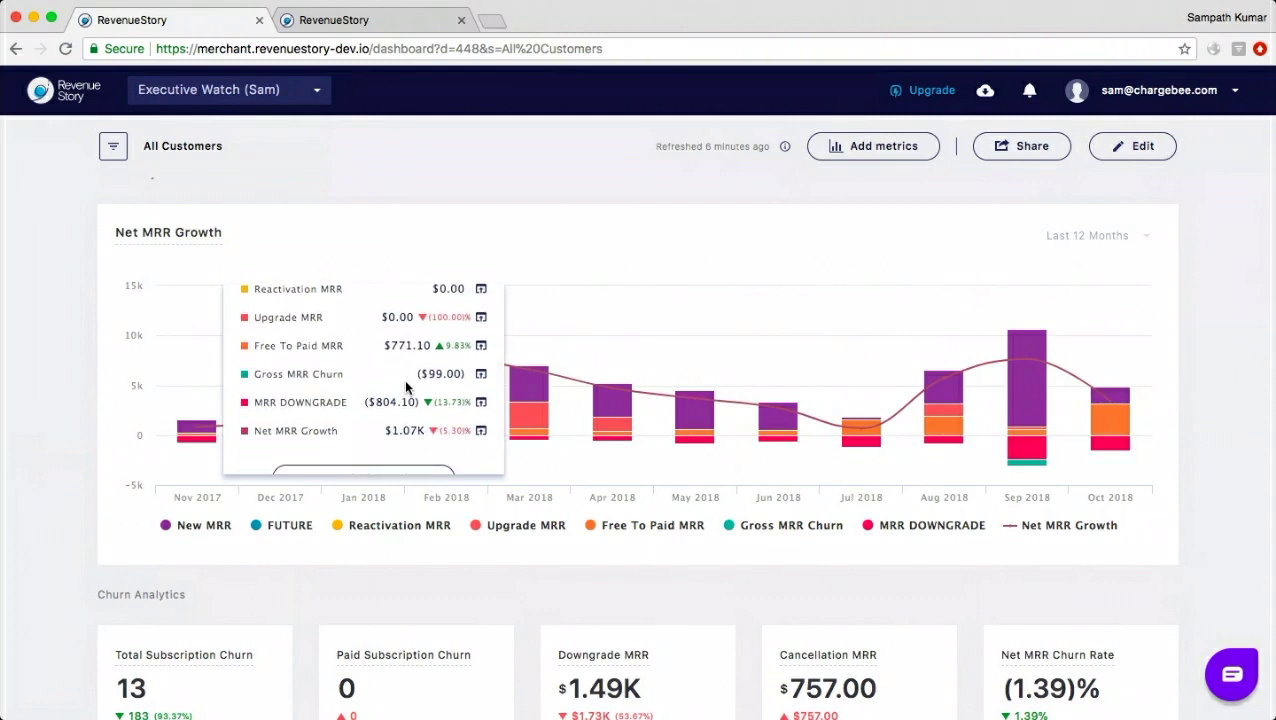
scroll(405, 384, up, 3)
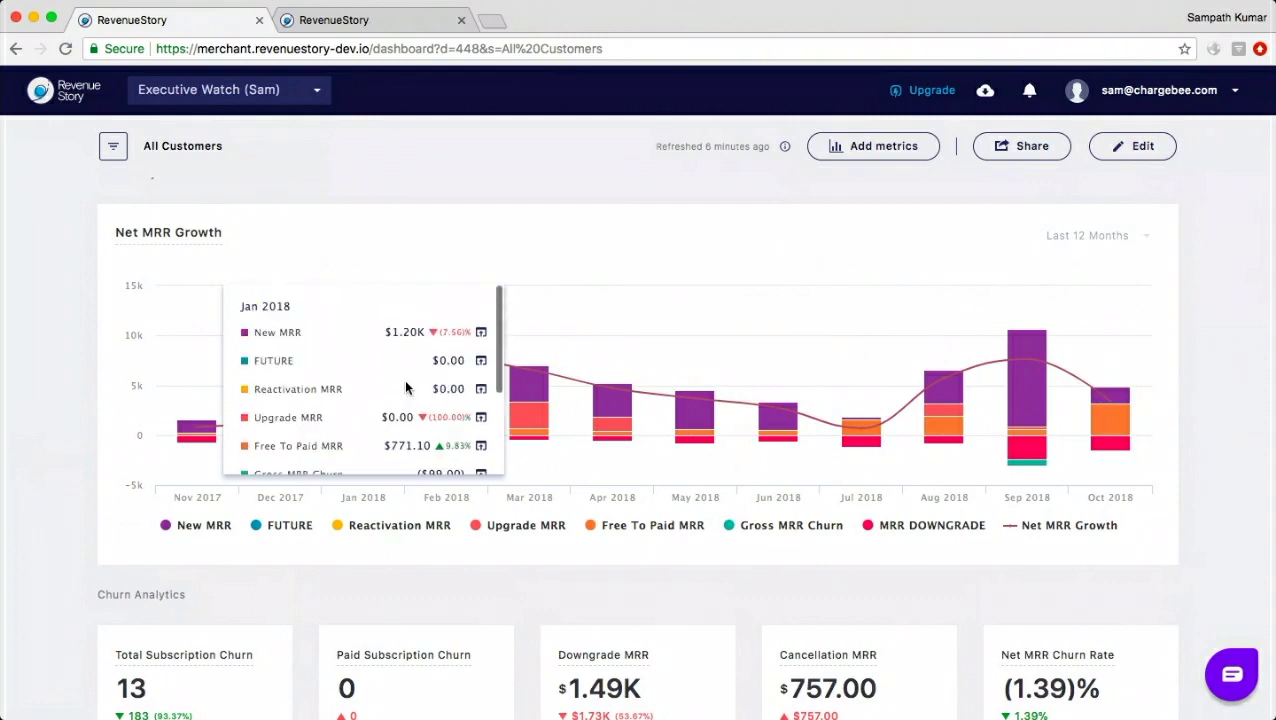
Open the subscription records behind January 2018's New MRR, review all their columns, and close the list.
click(405, 332)
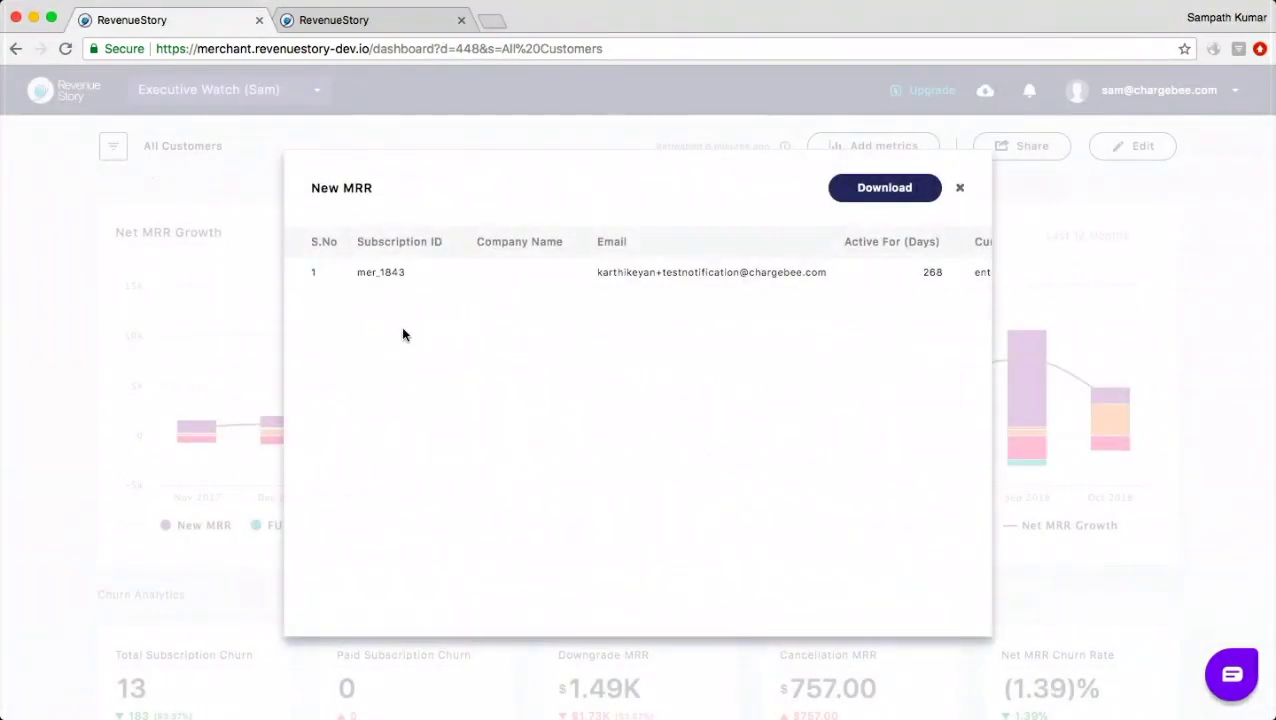
scroll(633, 426, right, 5)
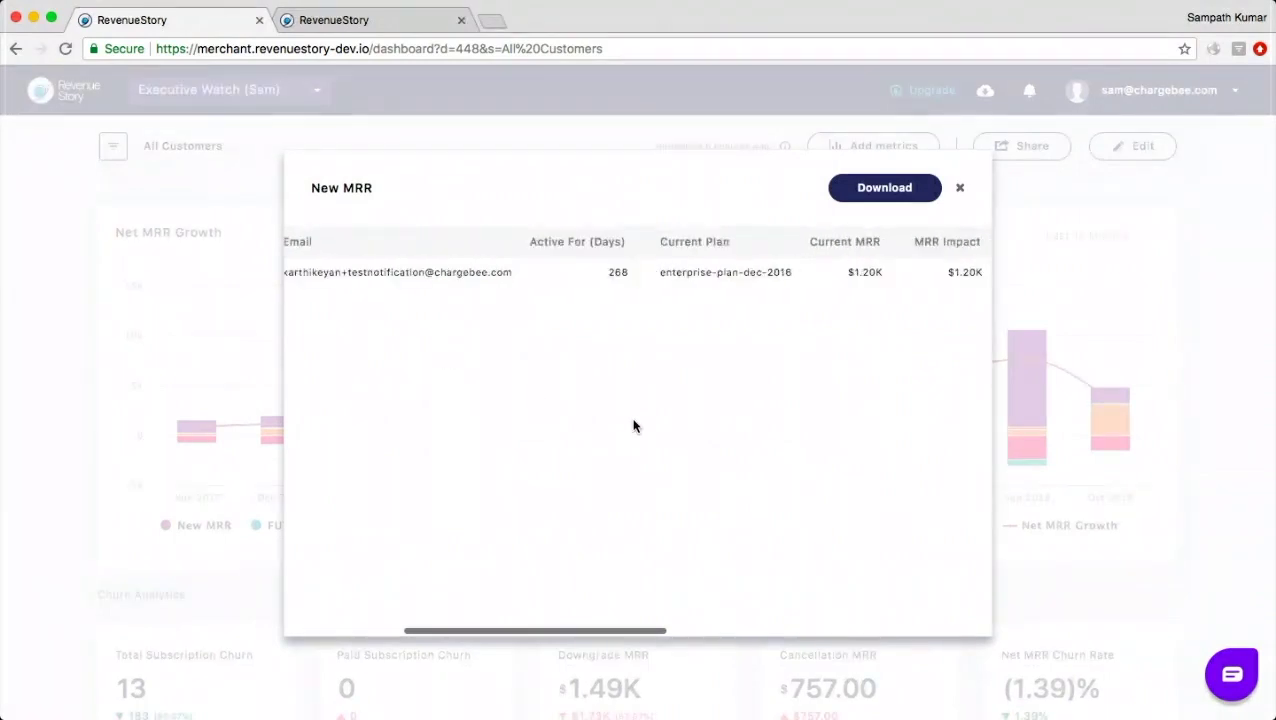
scroll(633, 426, left, 5)
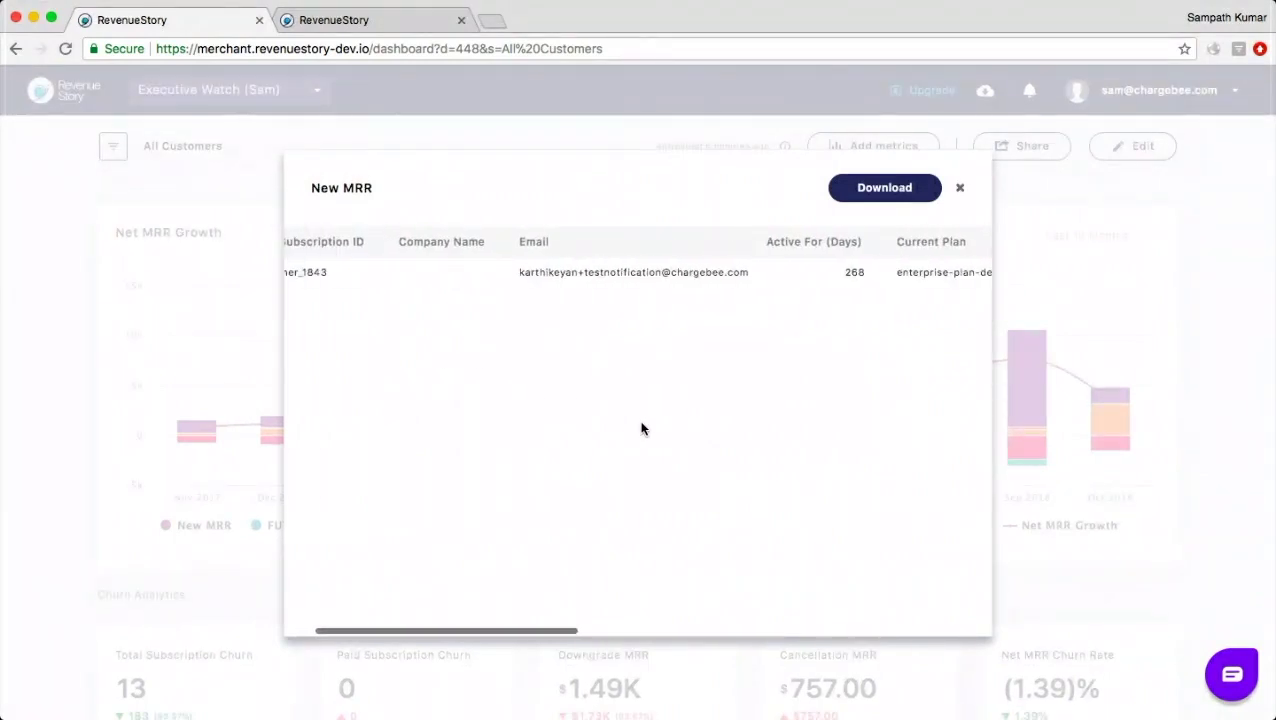
scroll(642, 428, right, 3)
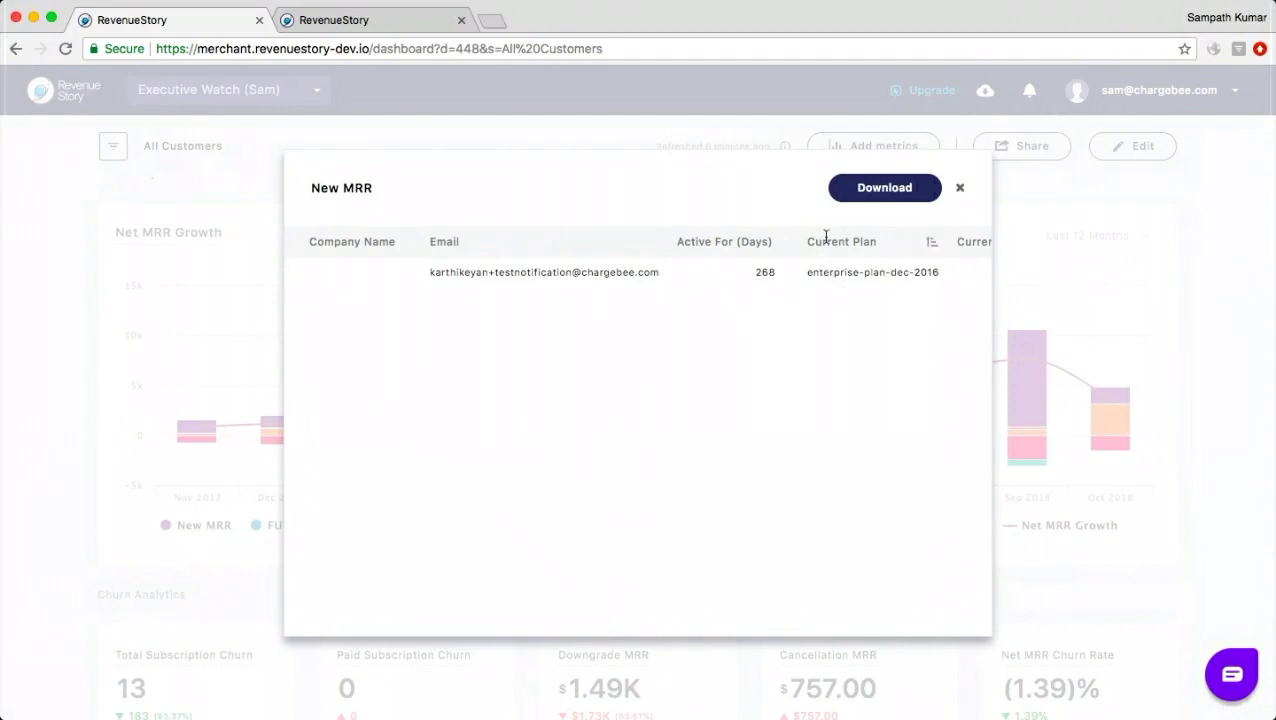
scroll(730, 362, left, 3)
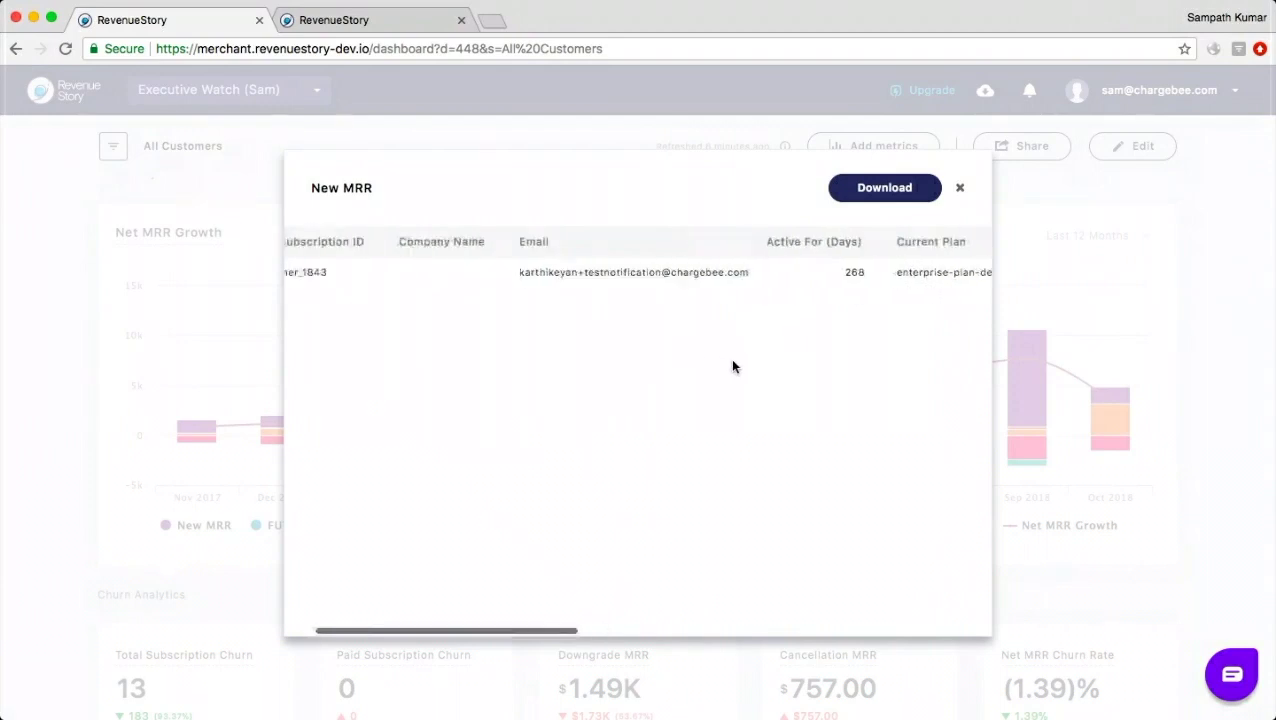
scroll(732, 366, right, 5)
scroll(732, 366, left, 4)
scroll(732, 366, left, 3)
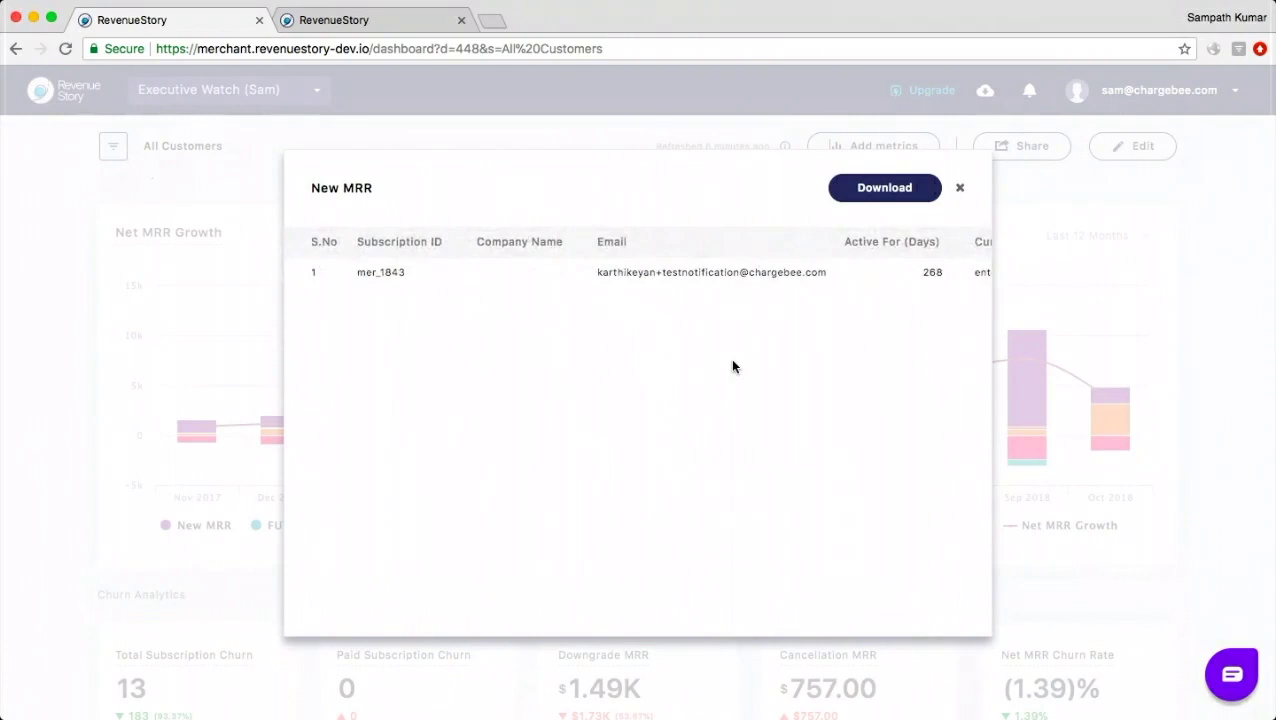
click(962, 190)
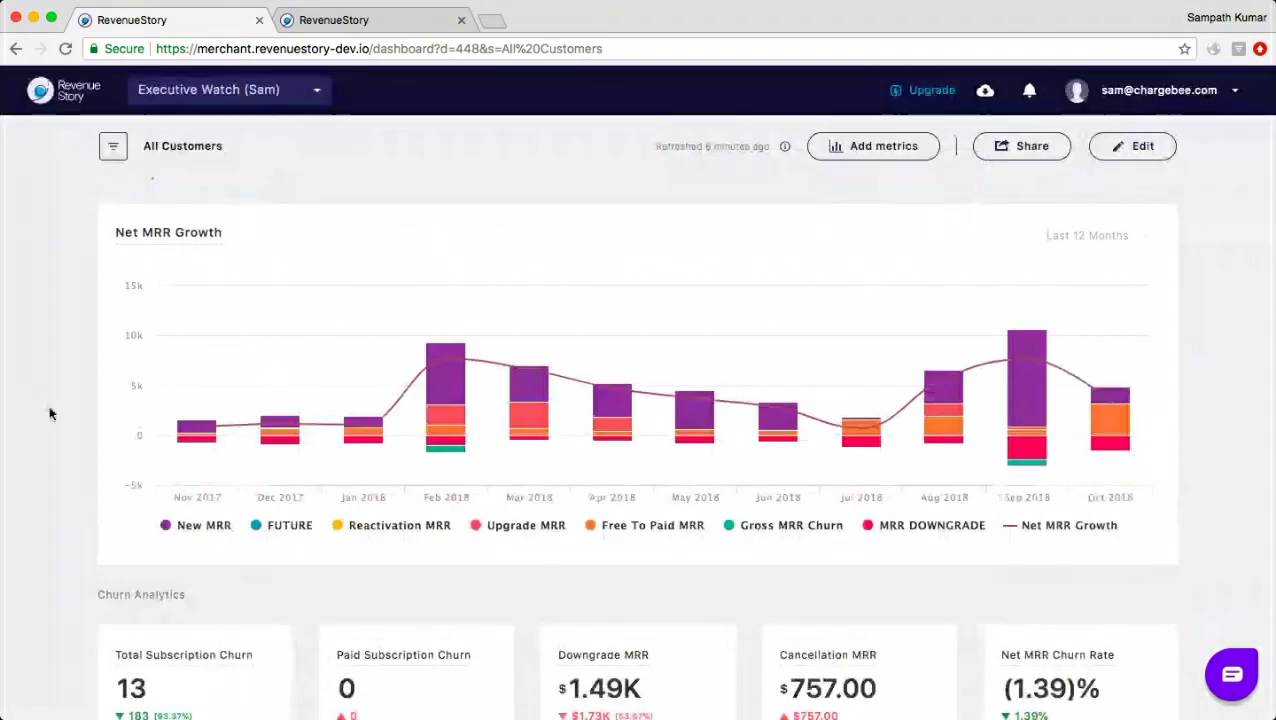
Open the underlying data of Downgrade MRR in Churn Analytics, review columns through MRR Impact and MRR Status, and close it.
scroll(49, 405, down, 3)
scroll(49, 405, up, 4)
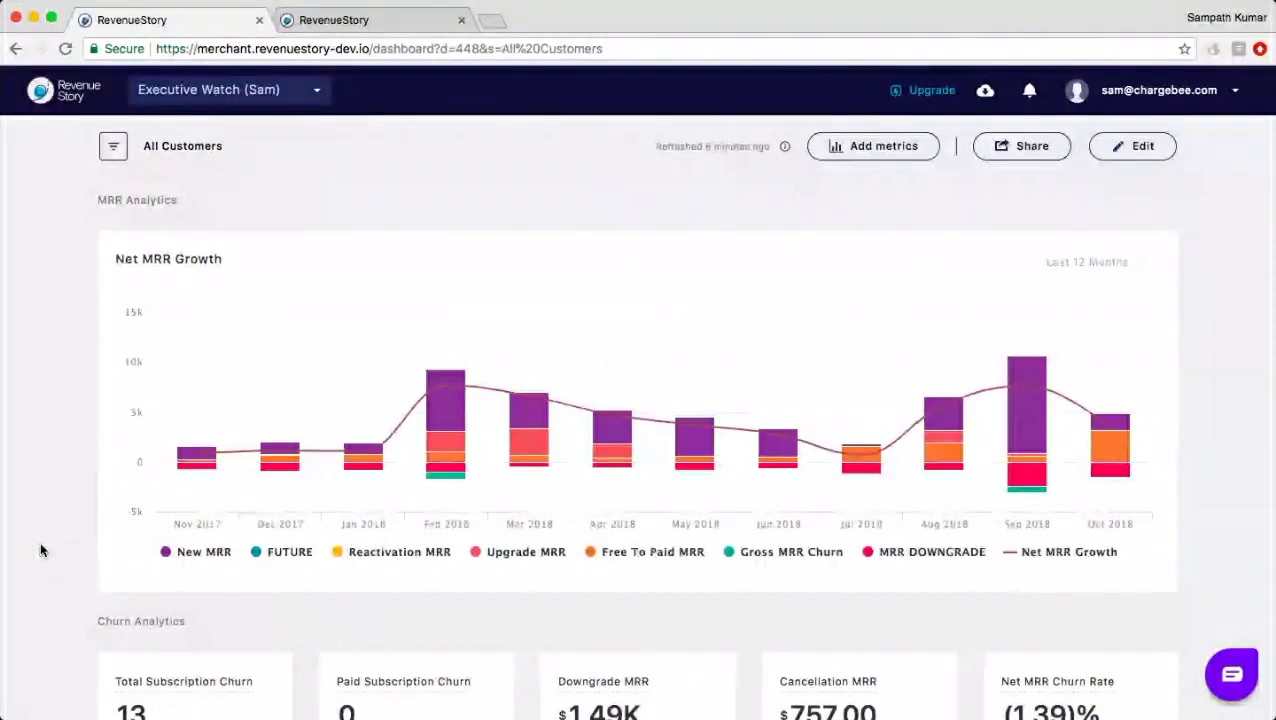
scroll(41, 549, down, 3)
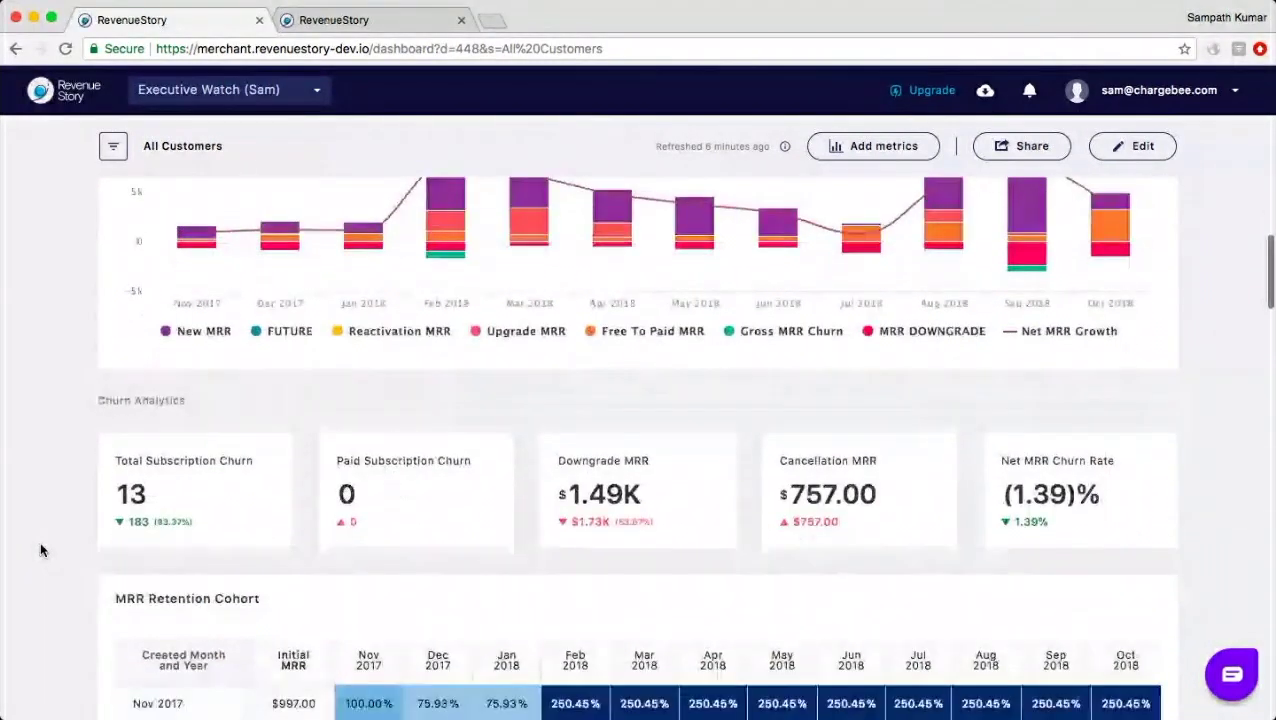
scroll(41, 549, down, 1)
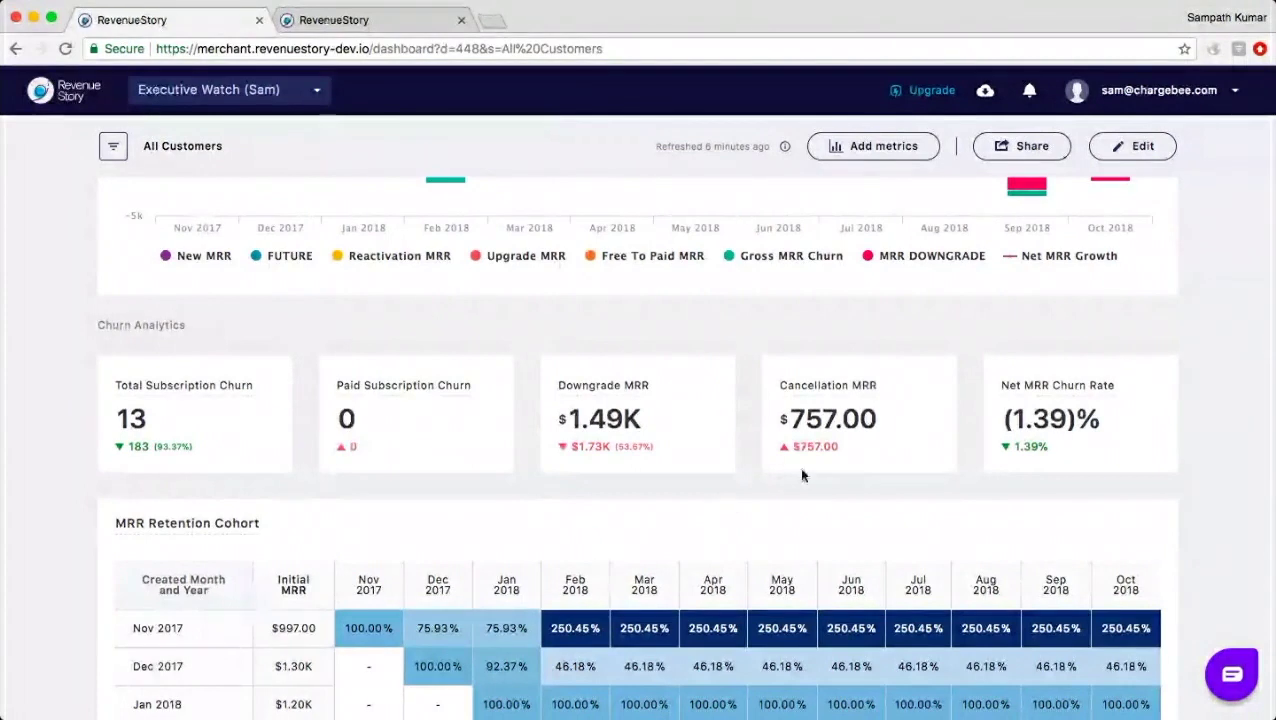
click(604, 422)
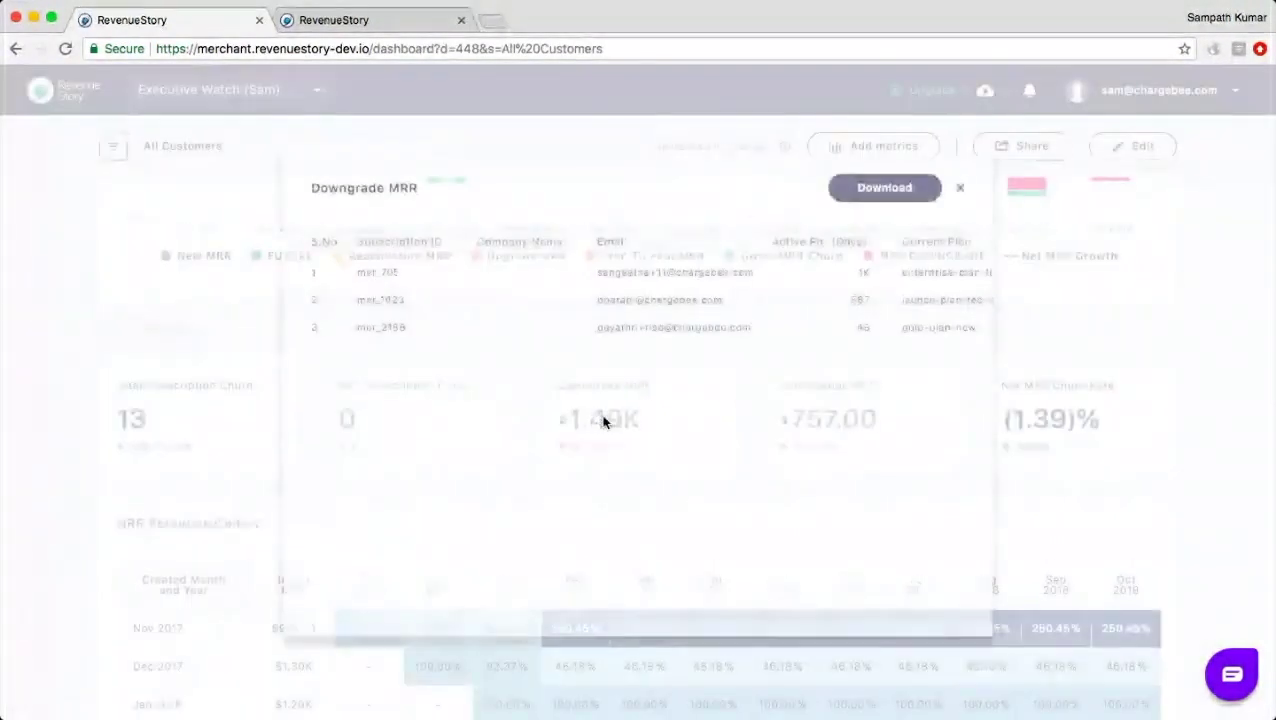
scroll(603, 422, left, 2)
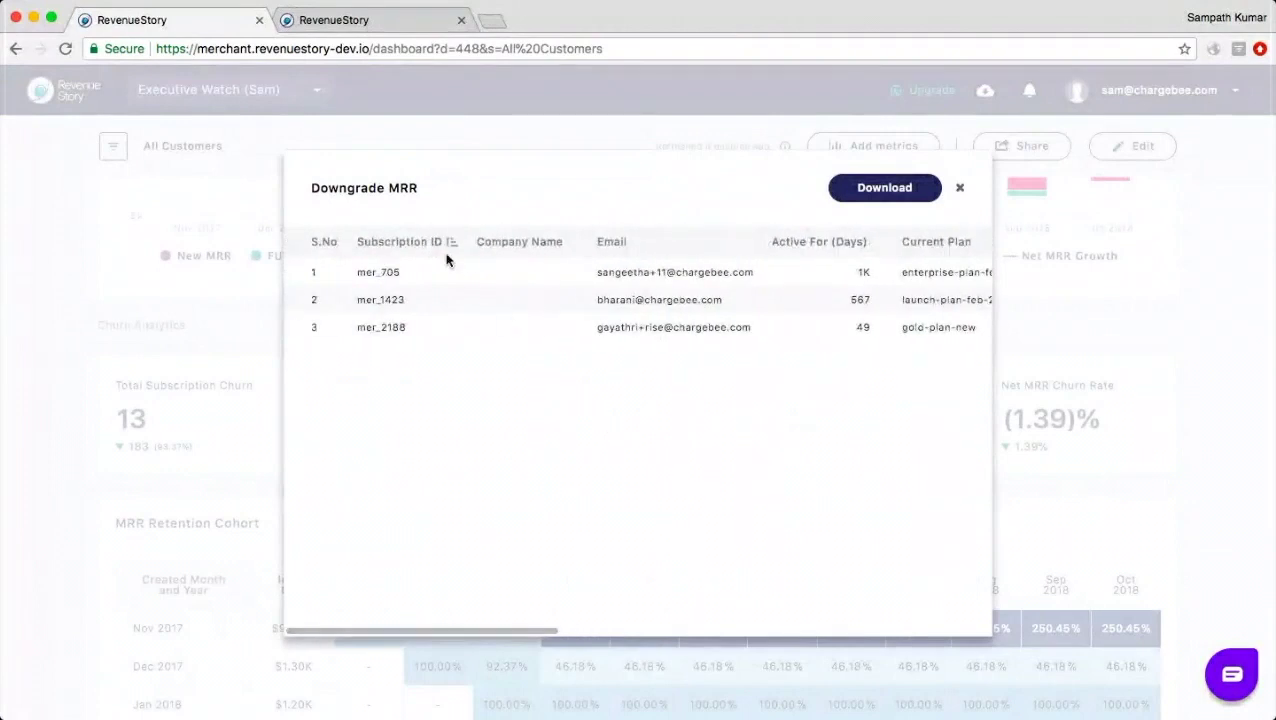
scroll(668, 484, right, 4)
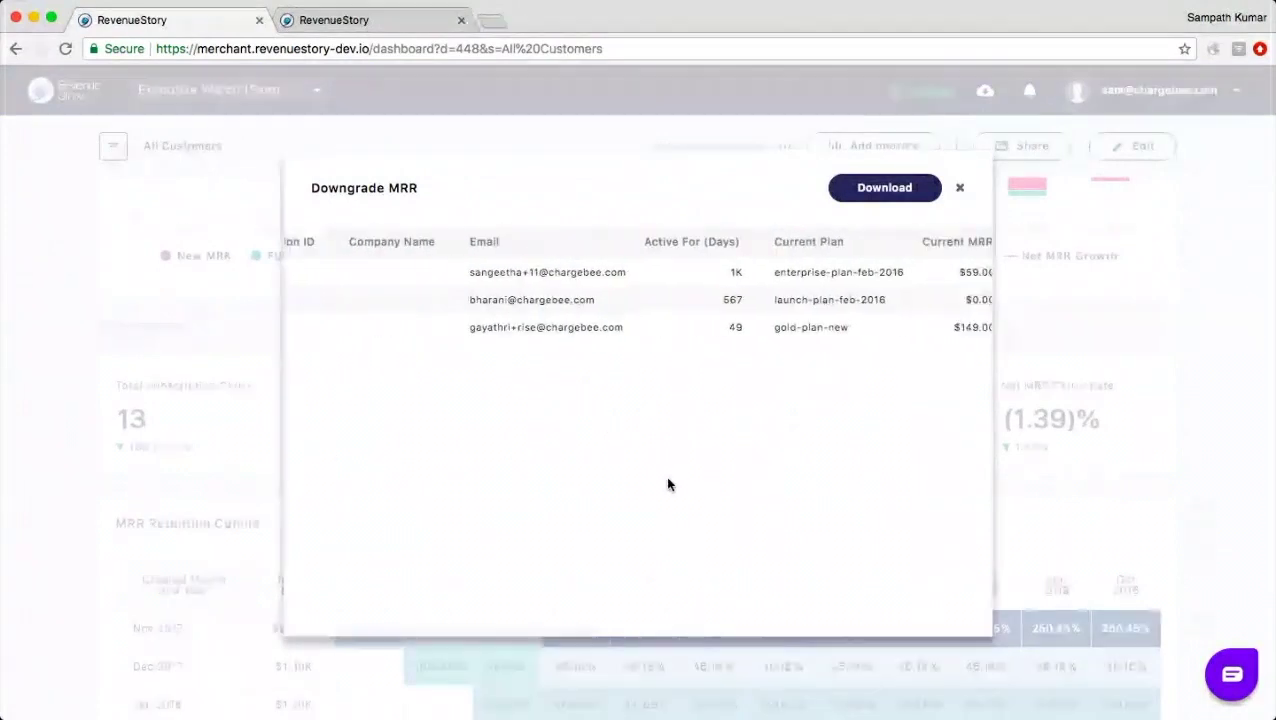
scroll(668, 484, right, 5)
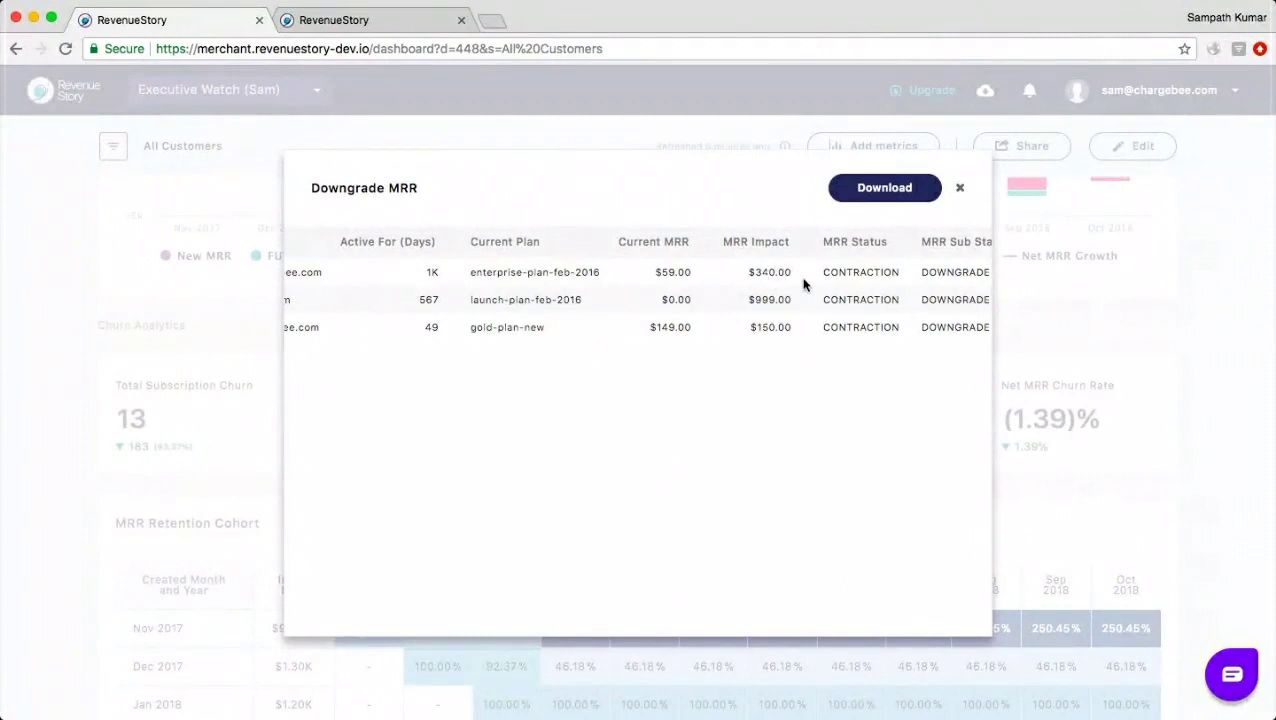
click(960, 189)
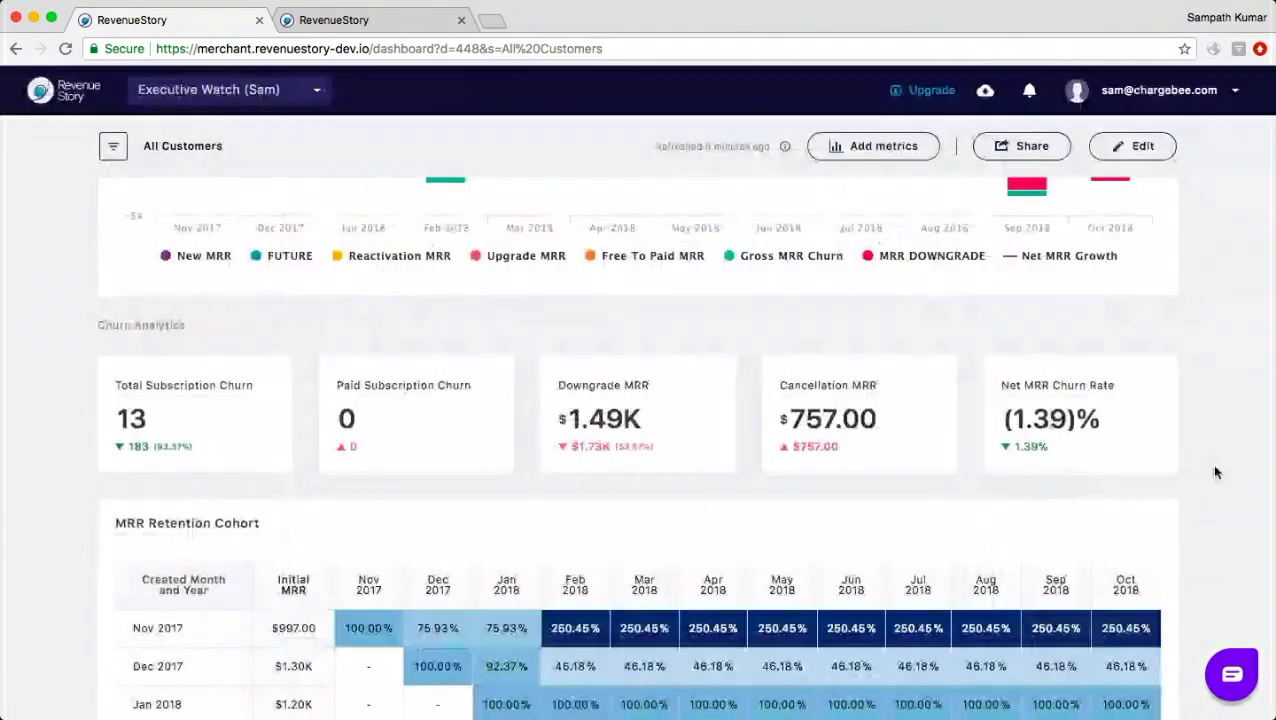
Examine the MRR Retention Cohort table by creation month, from Nov 2017 through Oct 2018.
scroll(1215, 472, down, 1)
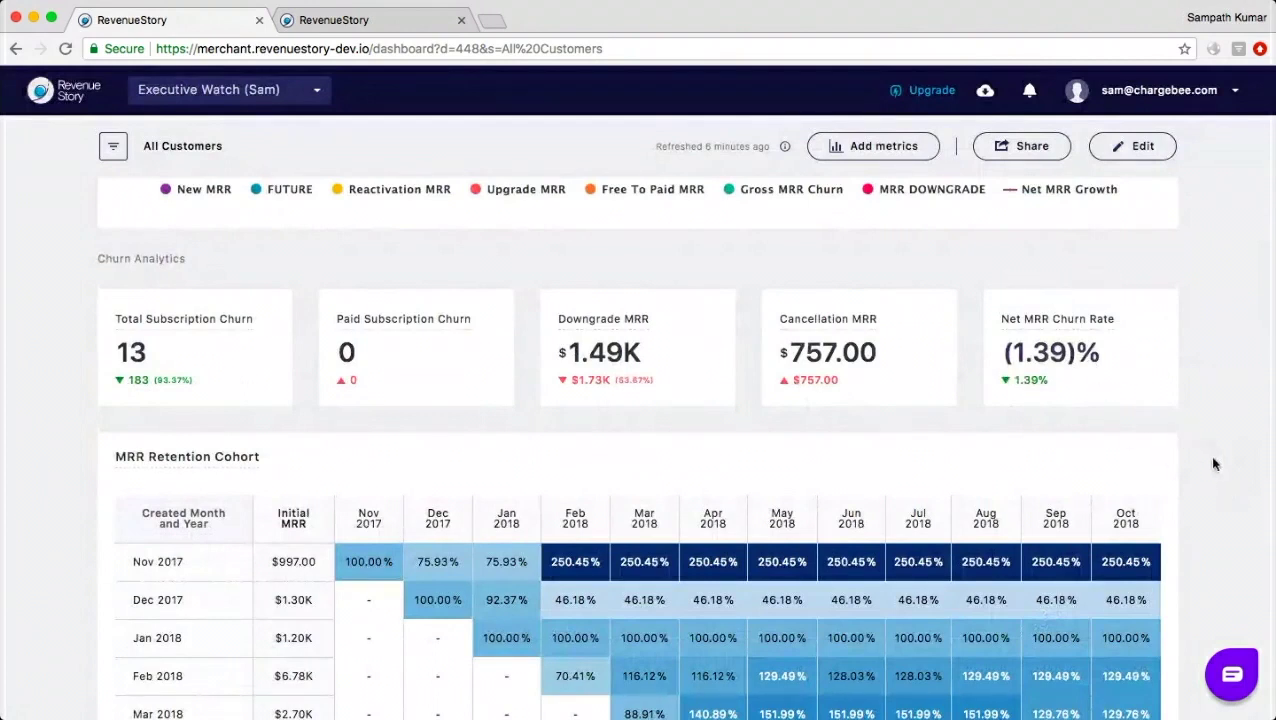
scroll(1213, 463, down, 1)
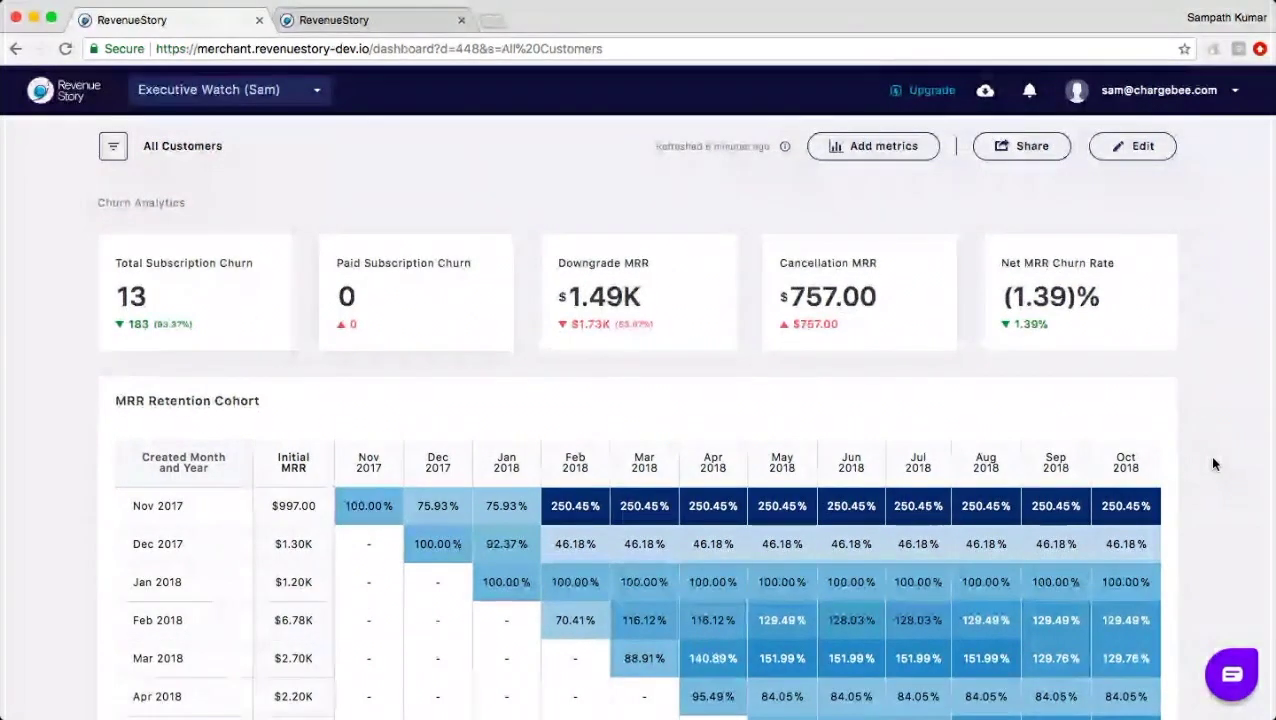
scroll(1213, 463, down, 1)
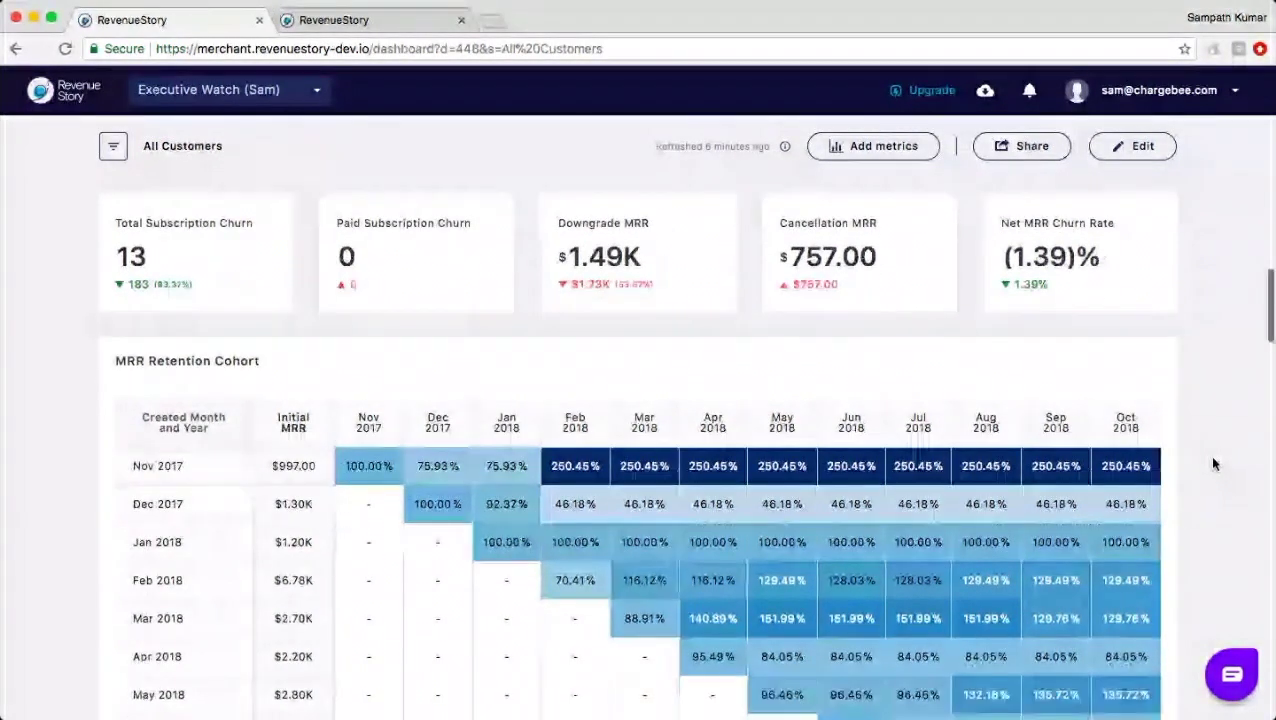
scroll(1213, 463, down, 3)
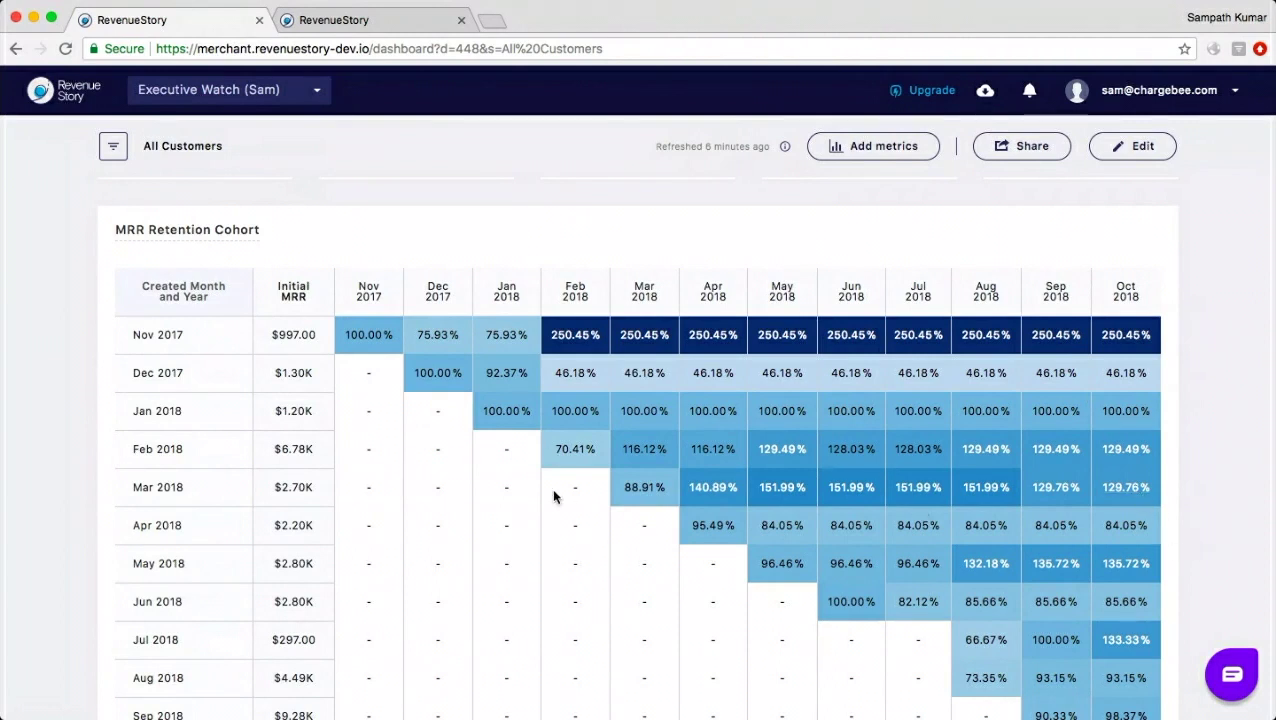
scroll(555, 495, down, 1)
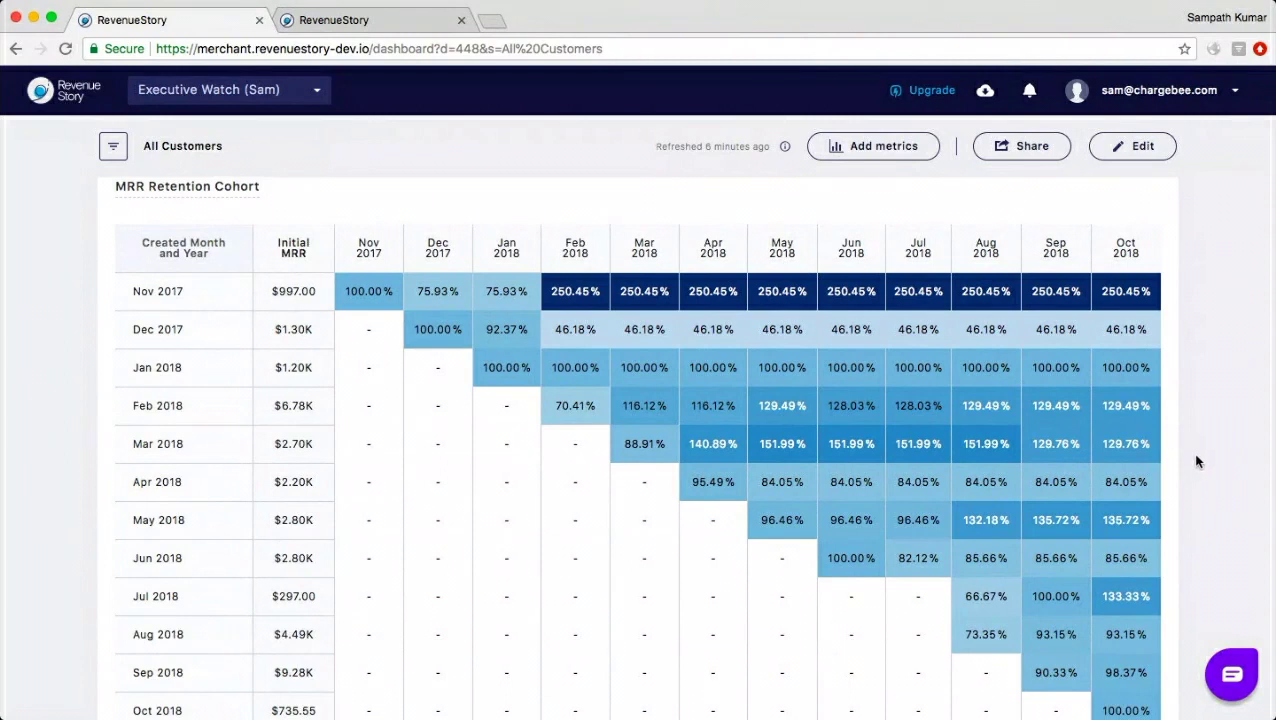
scroll(1228, 510, down, 2)
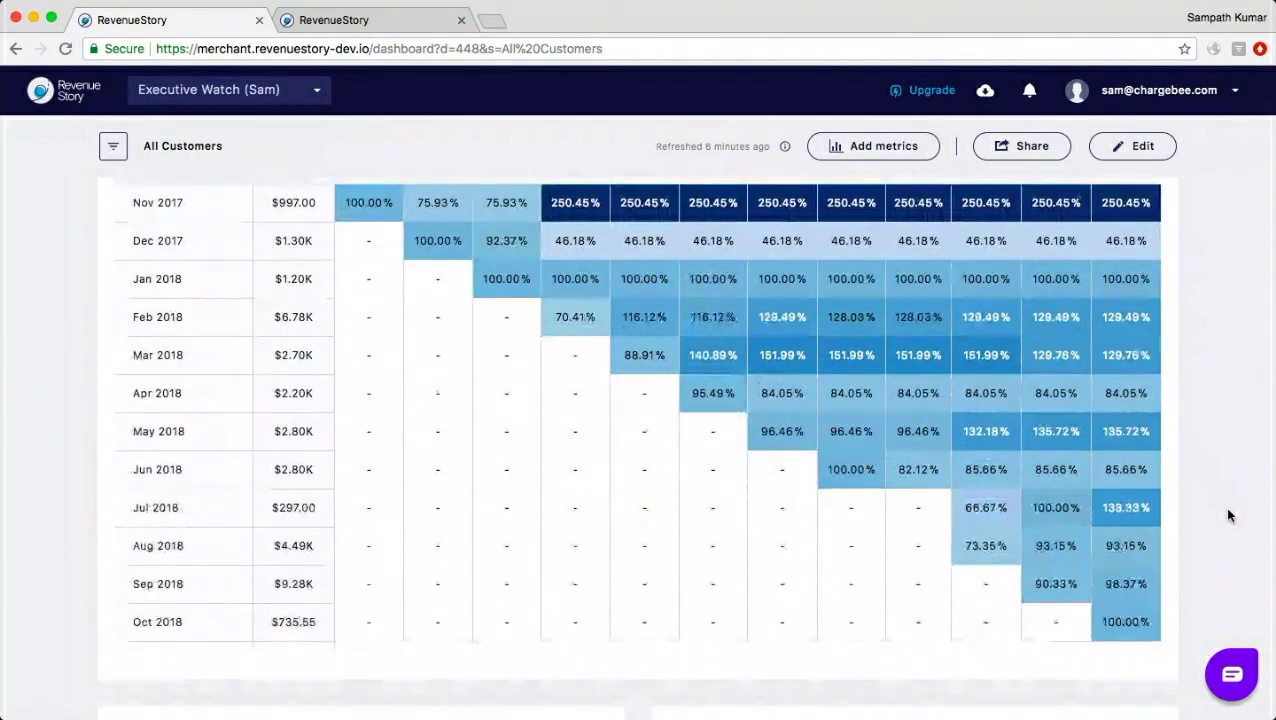
Review Total Scheduled Cancellations and the Overall Subscription Churn column of the Churn Breakdown Report By Activation Date.
scroll(1229, 513, down, 5)
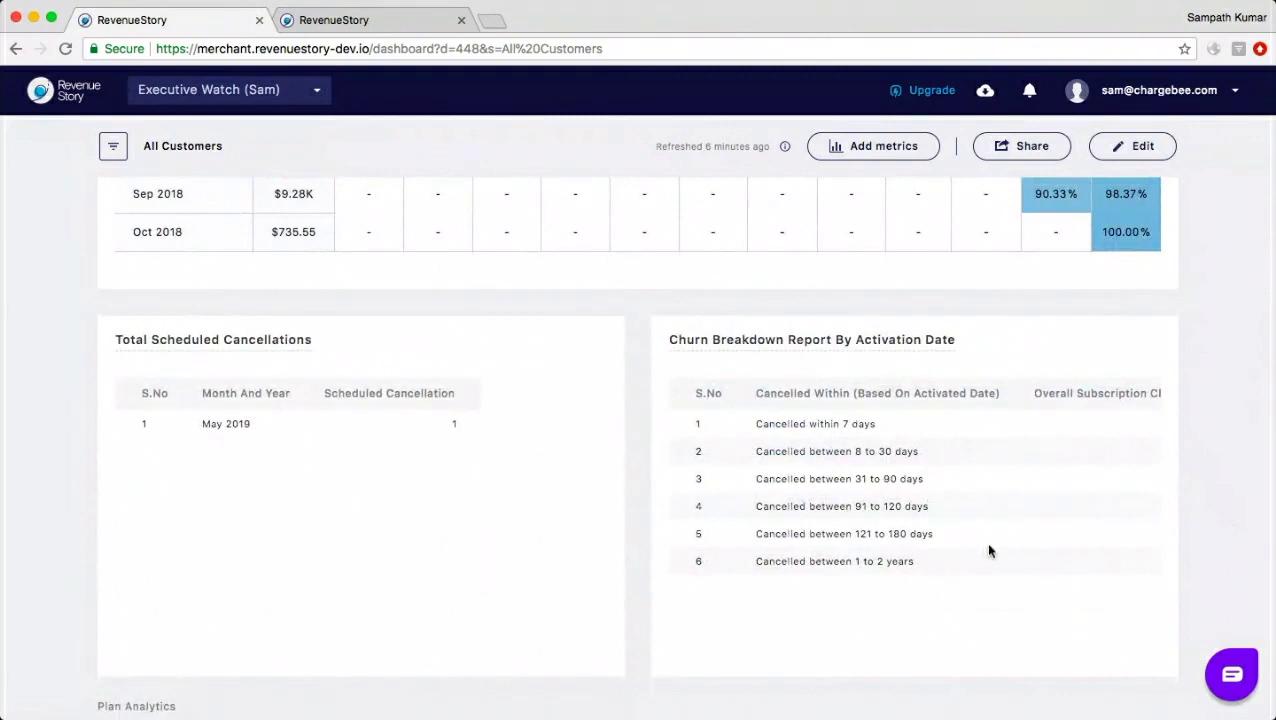
scroll(989, 551, right, 2)
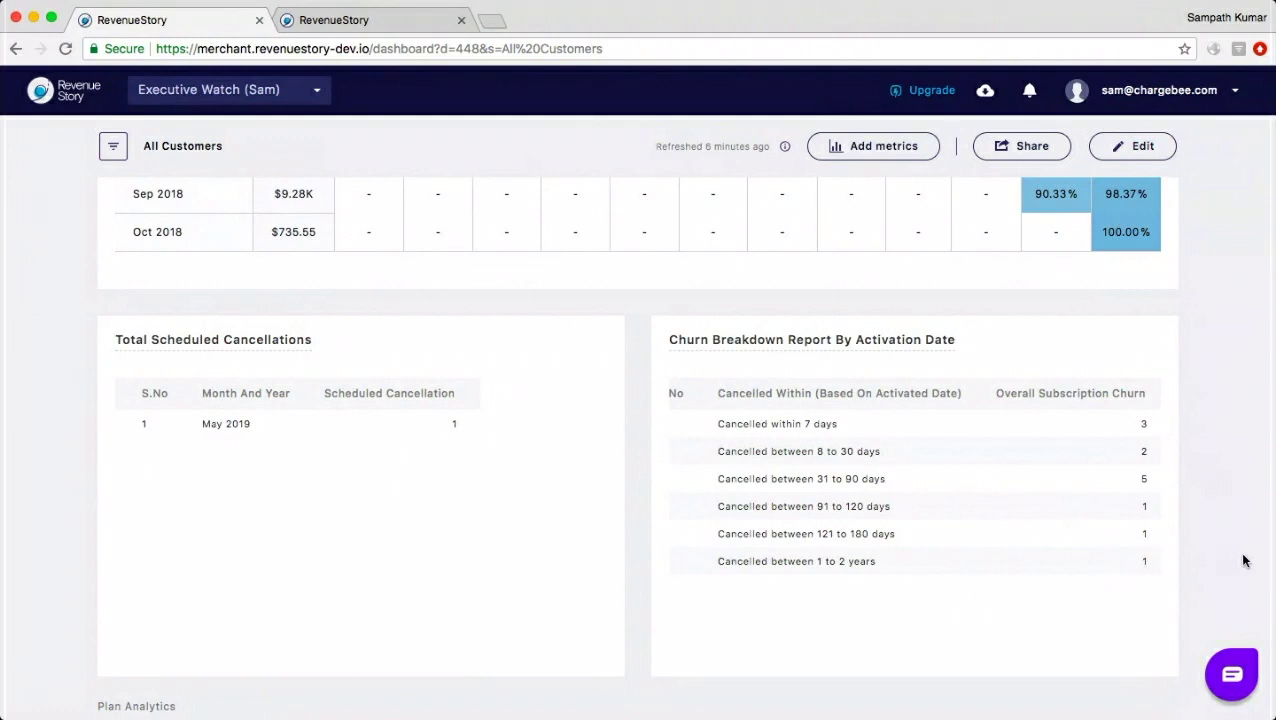
scroll(1244, 561, down, 2)
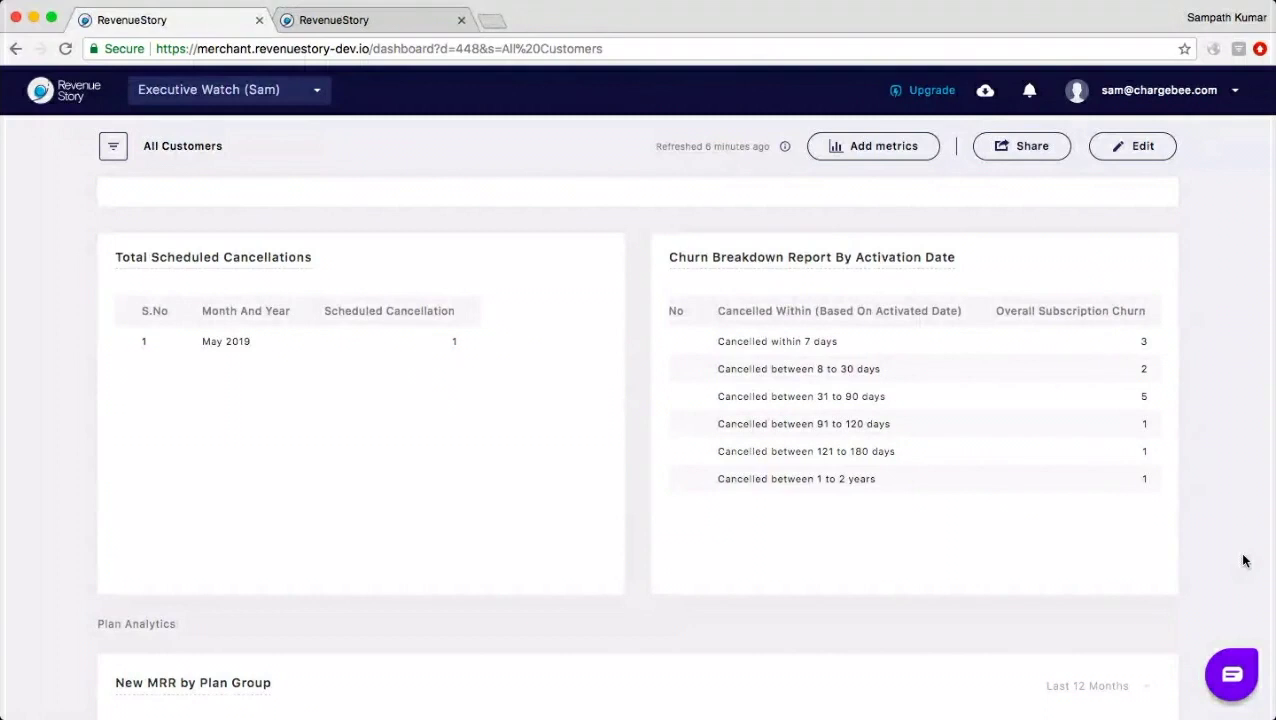
Examine the New MRR by Plan Group chart in Plan Analytics, including the March and April 2018 breakdowns.
scroll(1244, 561, down, 5)
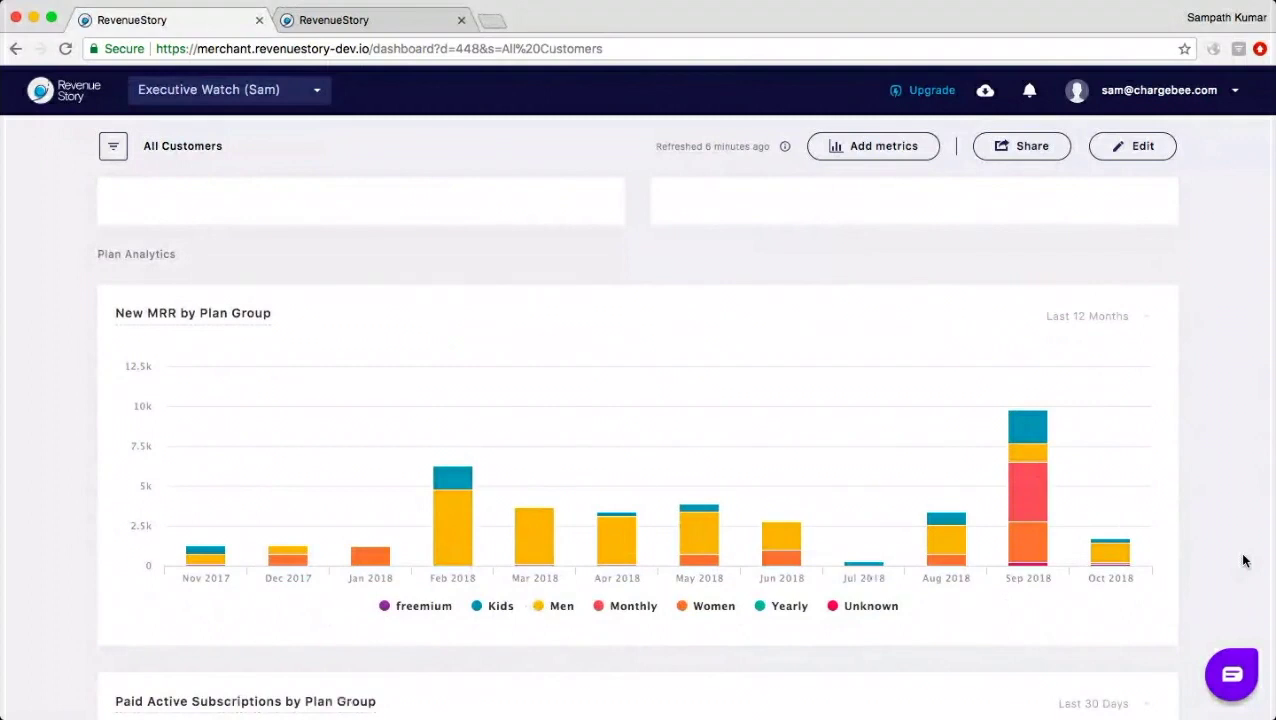
scroll(1244, 561, down, 2)
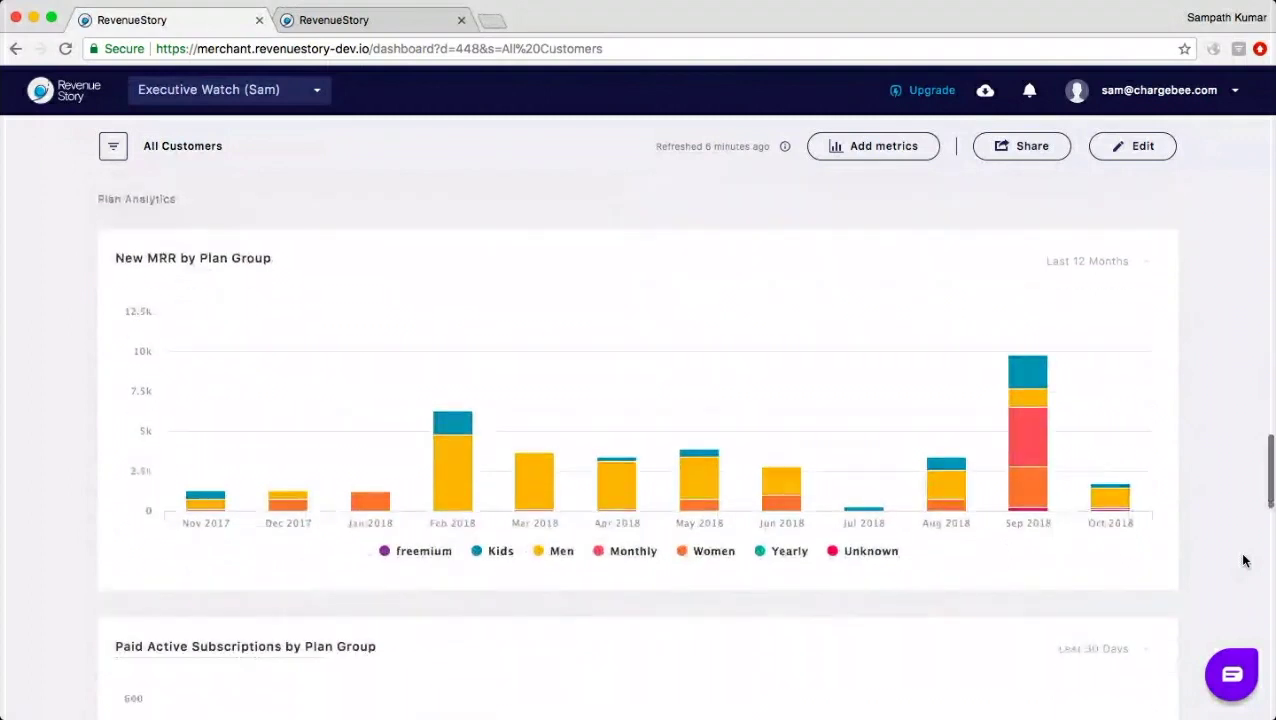
scroll(1244, 561, up, 1)
scroll(1244, 561, up, 1)
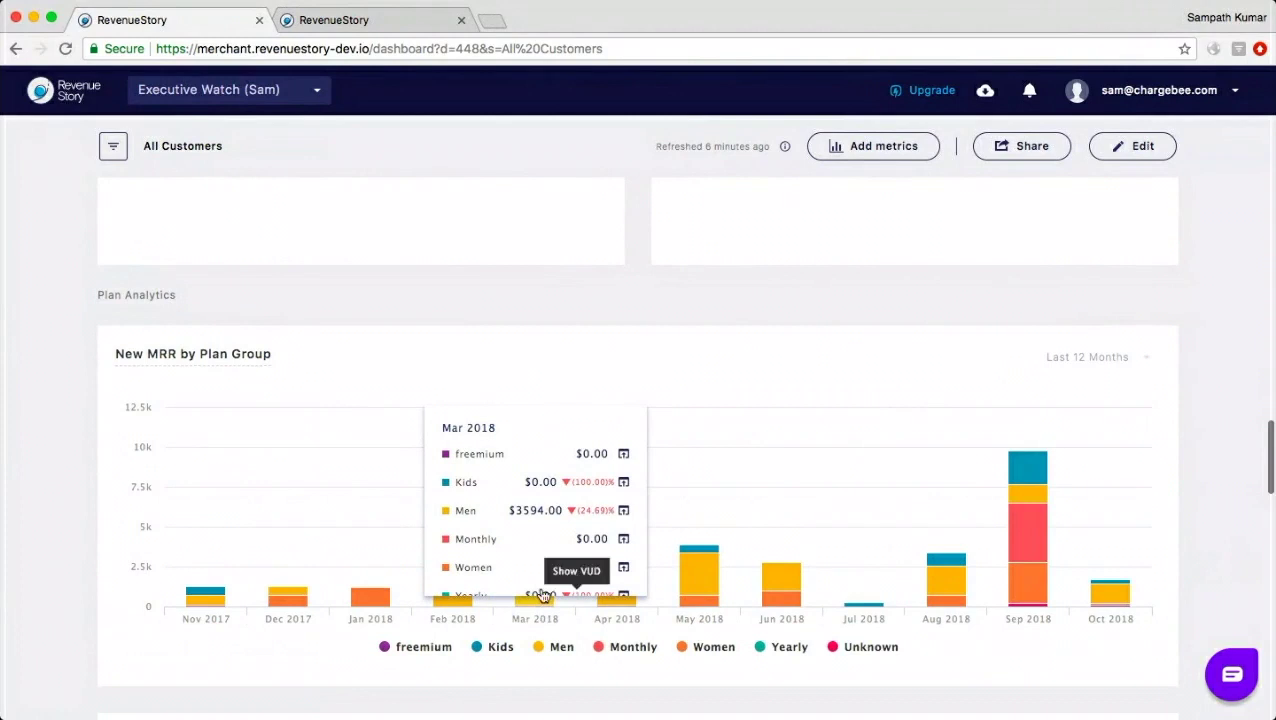
scroll(541, 568, down, 3)
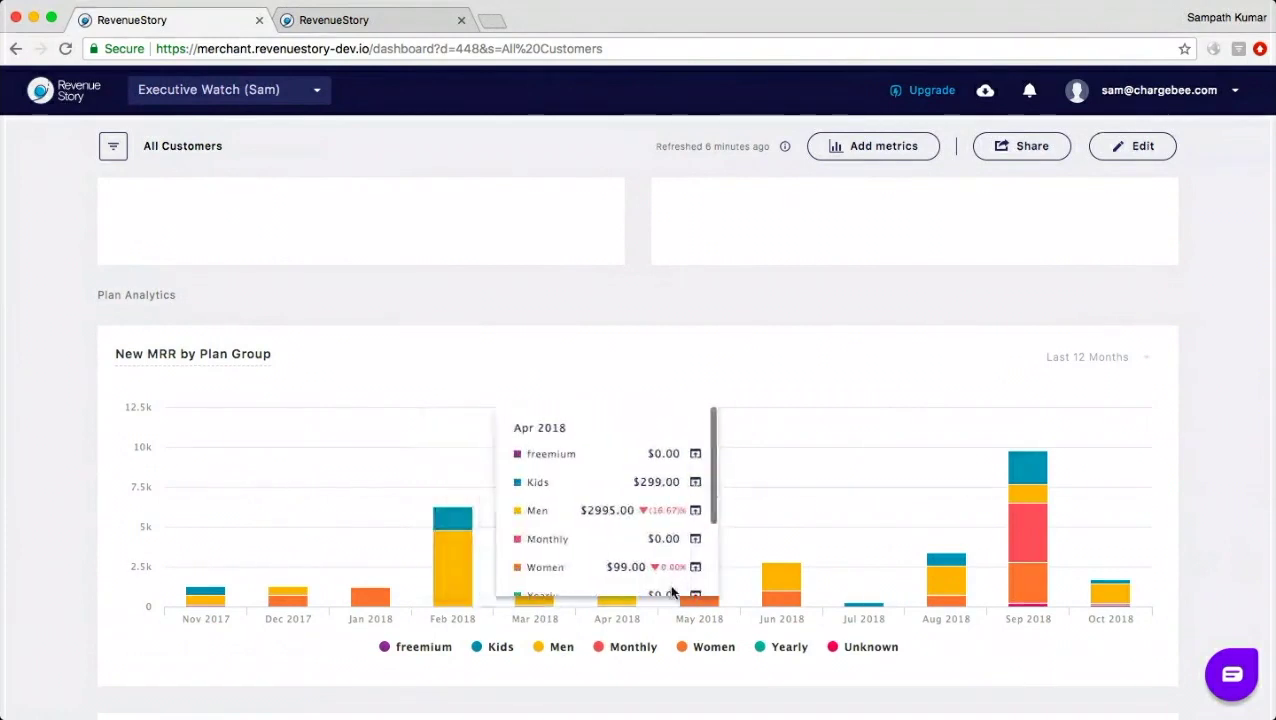
Compare plan group breakdowns in the New MRR by Plan Group chart for February, March, June, July and September 2018.
mouse_move(859, 605)
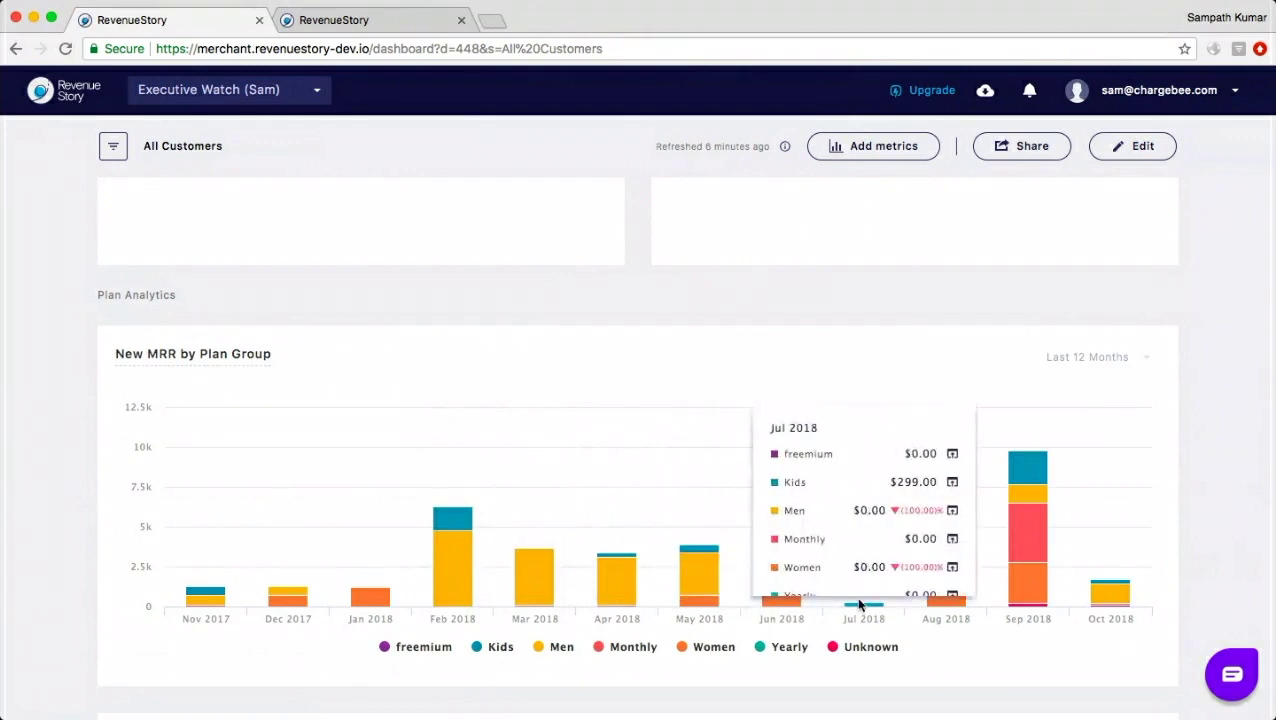
mouse_move(421, 593)
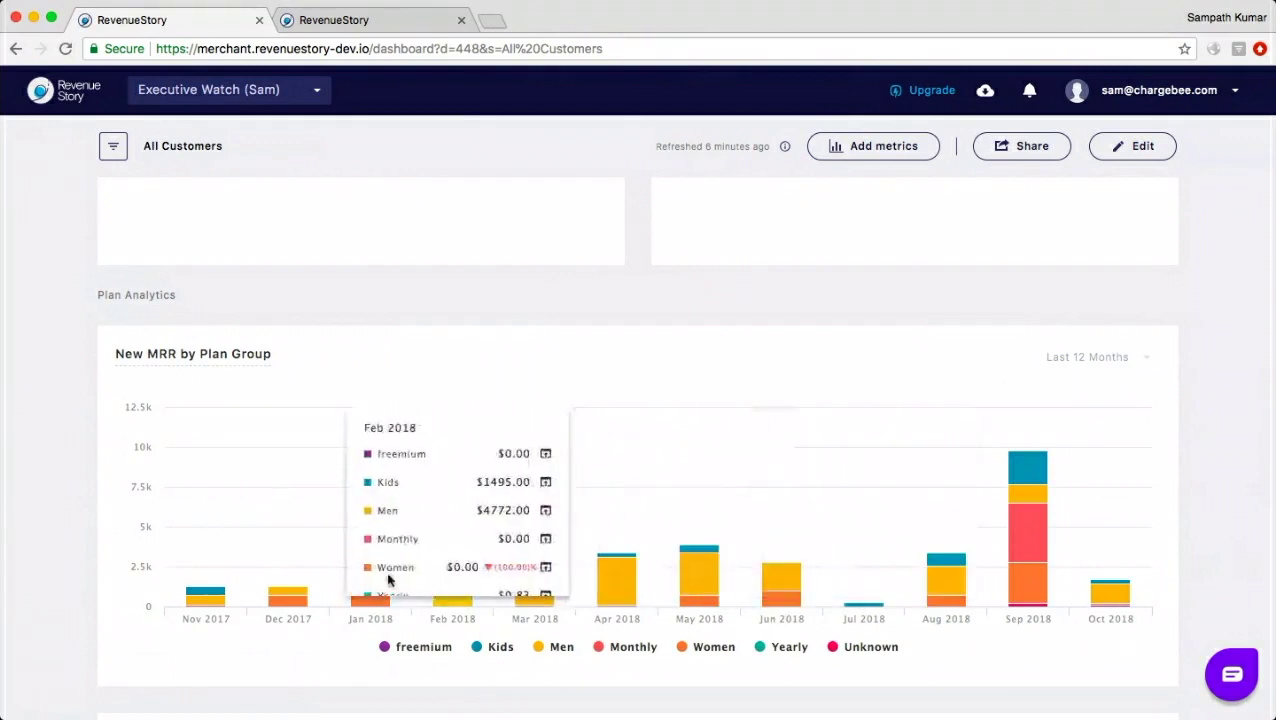
mouse_move(511, 602)
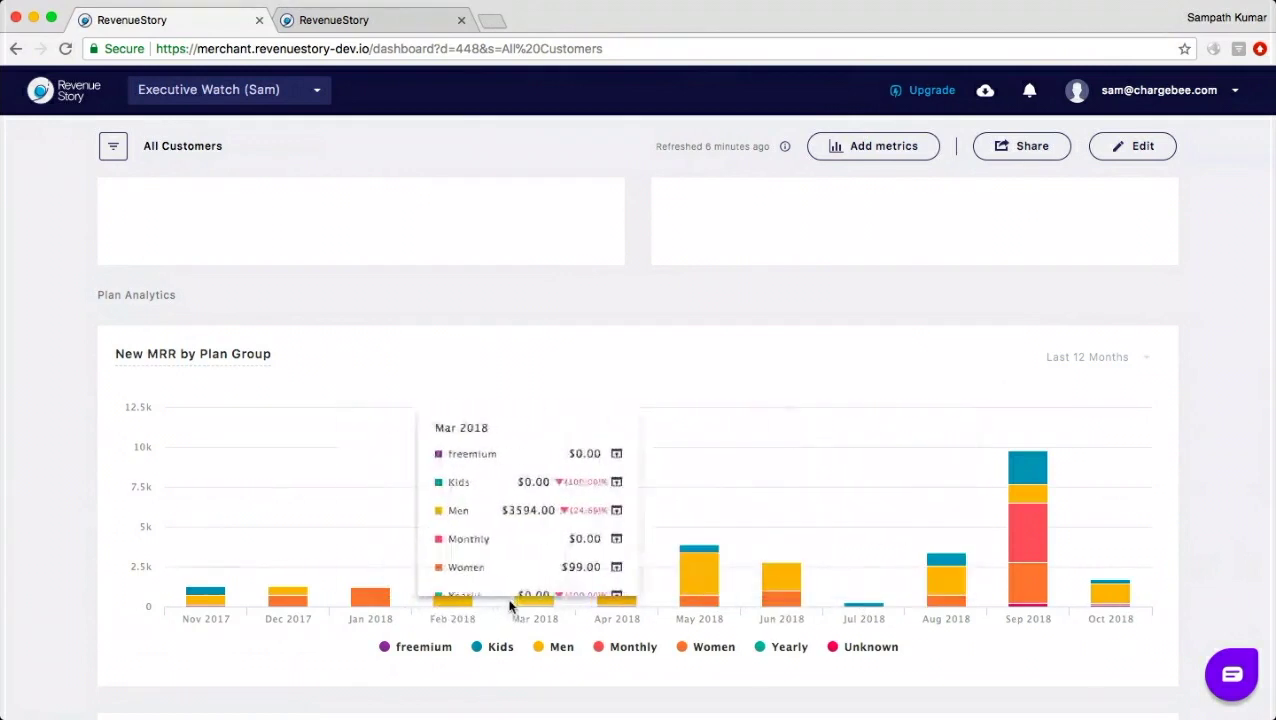
mouse_move(789, 607)
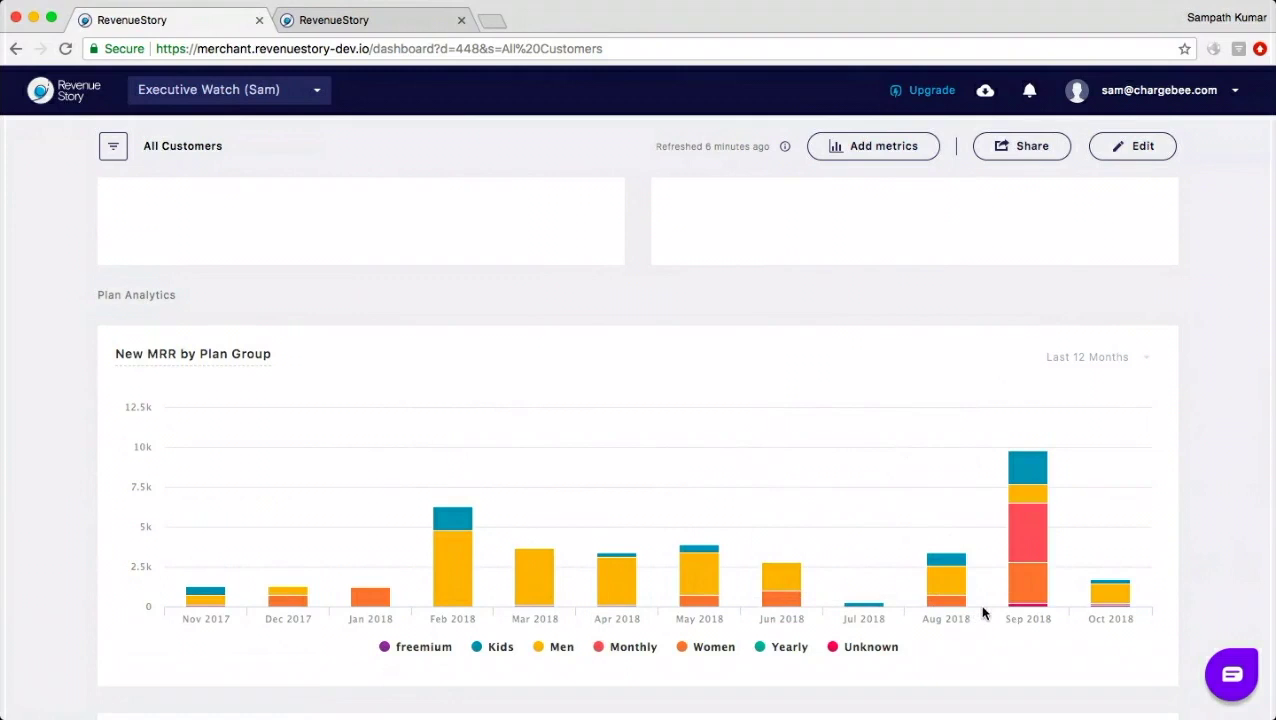
mouse_move(1031, 577)
Review the Paid Active Subscriptions by Plan Group chart for the last 30 days in Plan Analytics.
scroll(1229, 556, down, 2)
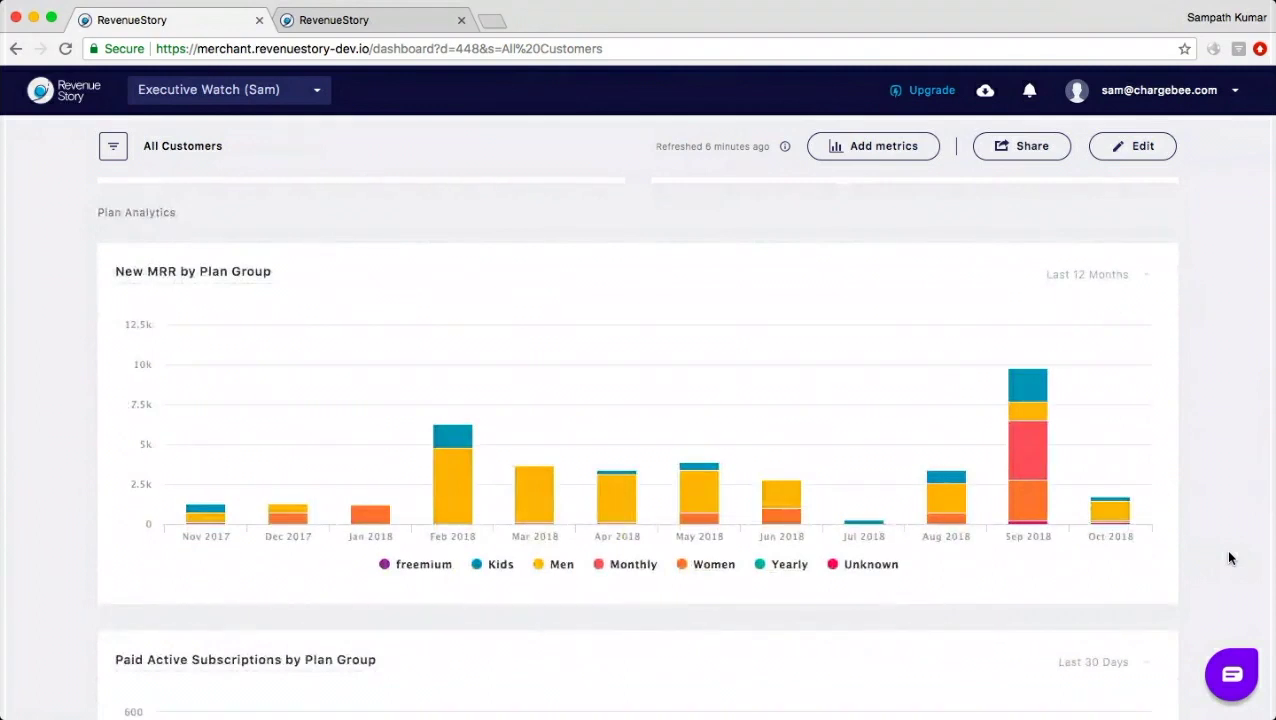
scroll(1229, 558, down, 5)
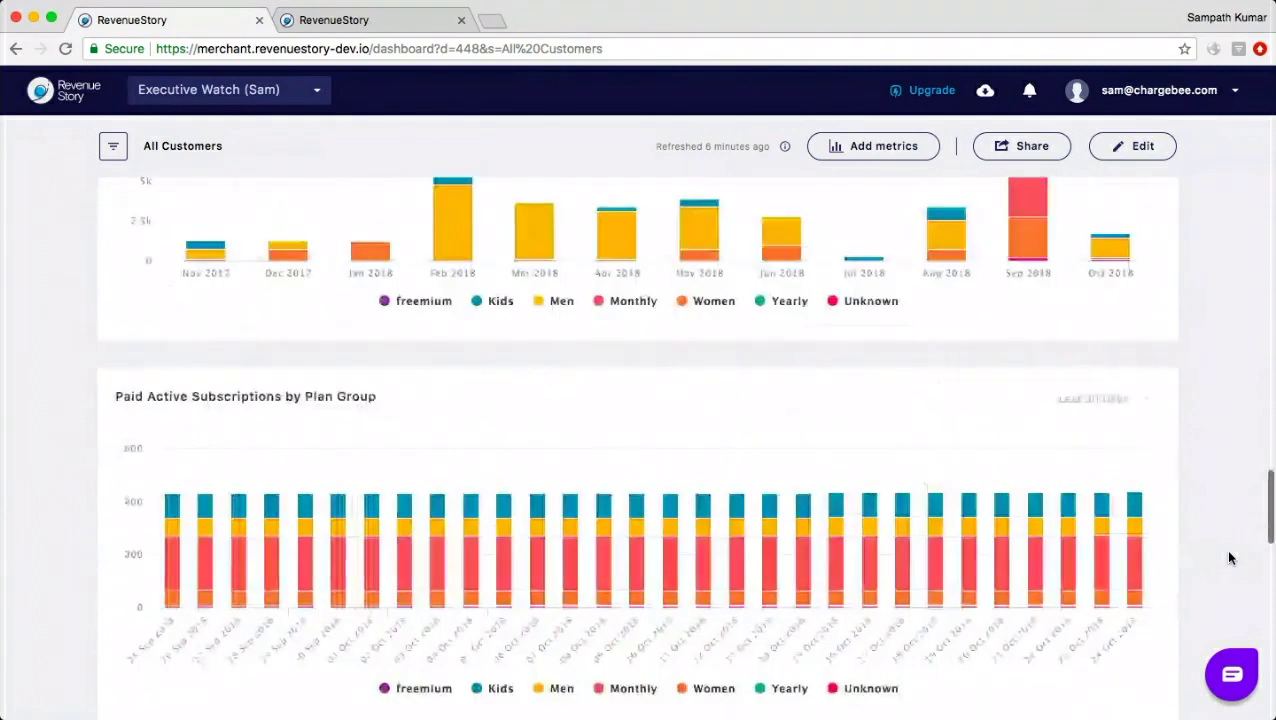
scroll(1229, 558, down, 3)
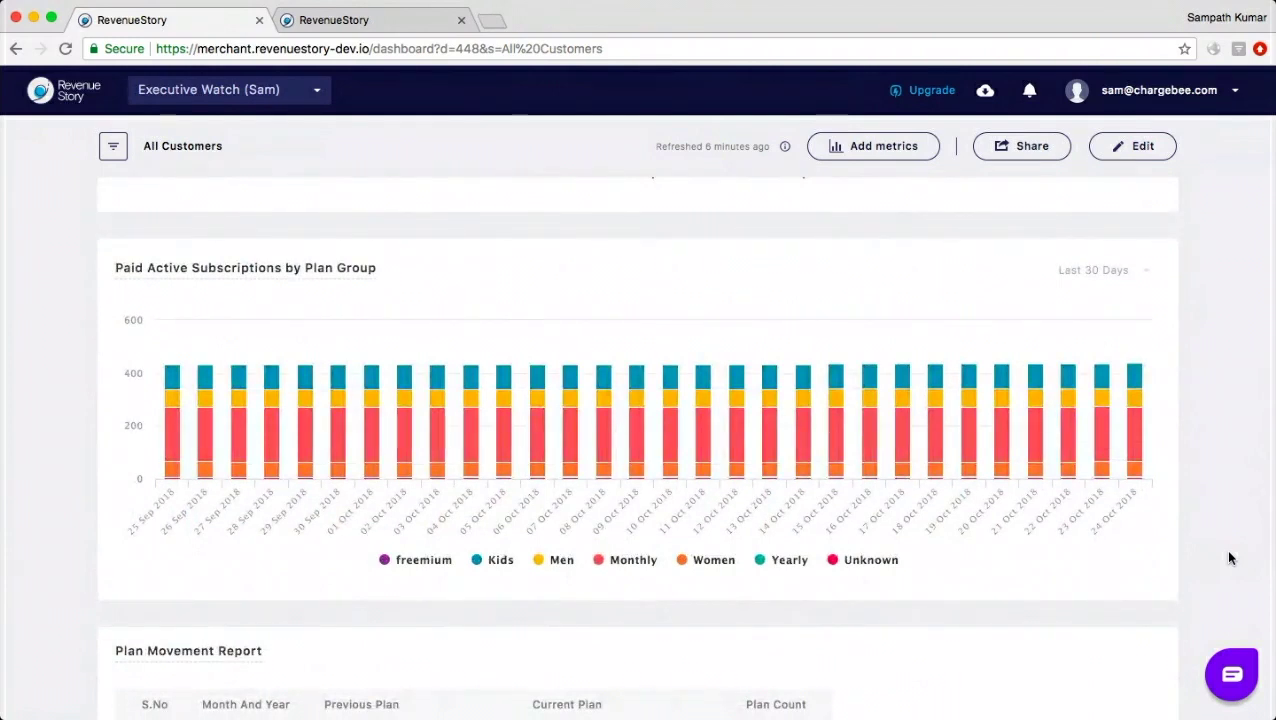
Sort the Plan Movement Report by Month And Year with the most recent month first.
scroll(1229, 558, down, 3)
scroll(1229, 558, down, 4)
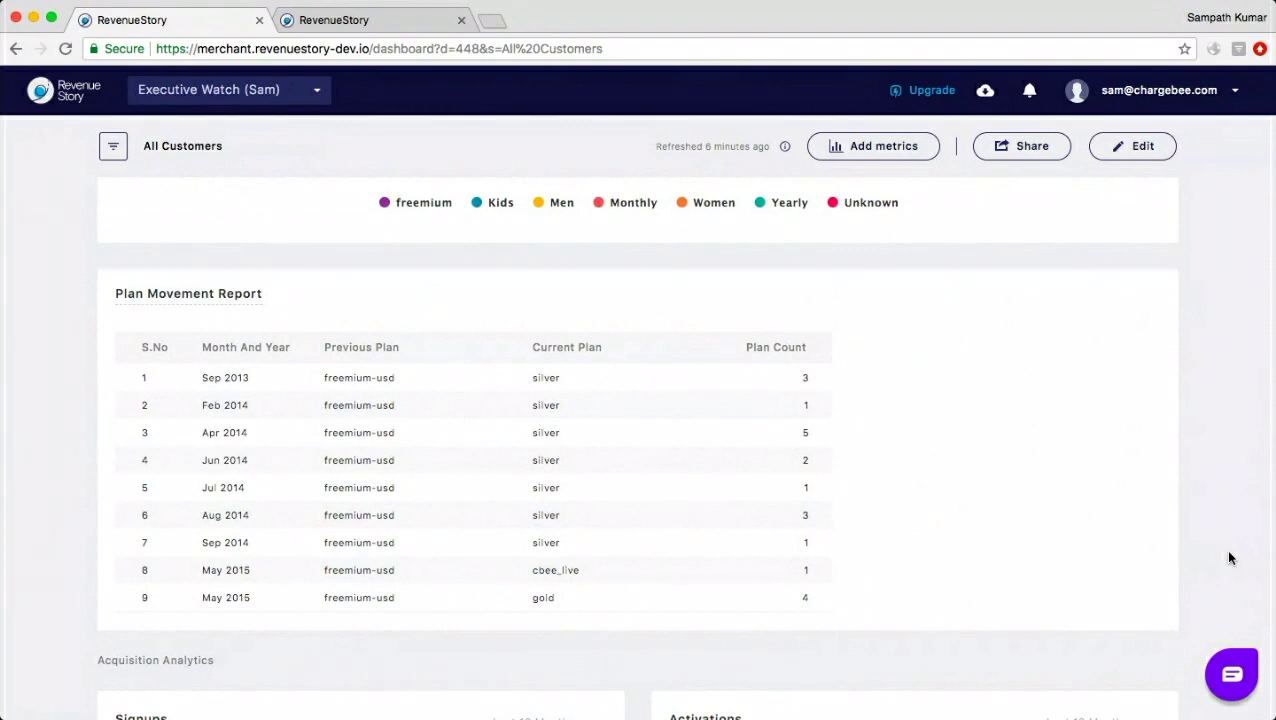
click(300, 348)
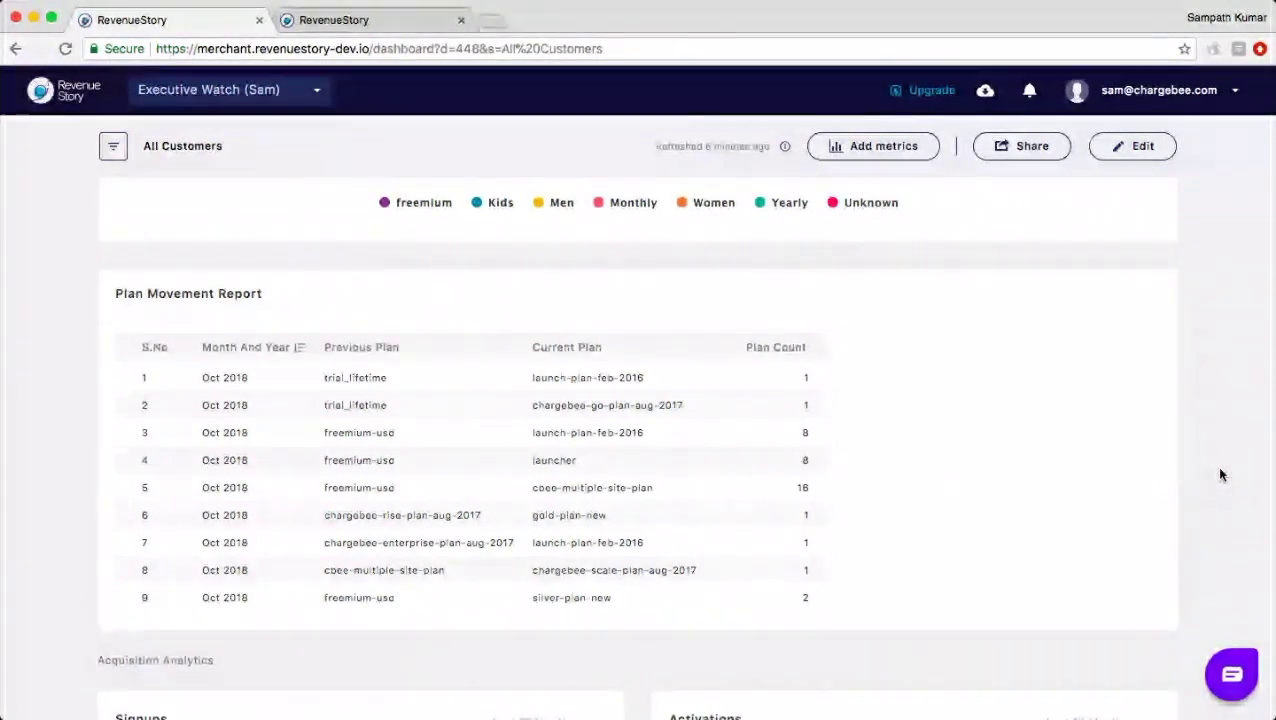
Open the underlying data of the July 2018 Activations in Acquisition Analytics, review columns through Active For (Days), and close it.
scroll(1220, 472, down, 3)
scroll(1220, 475, down, 1)
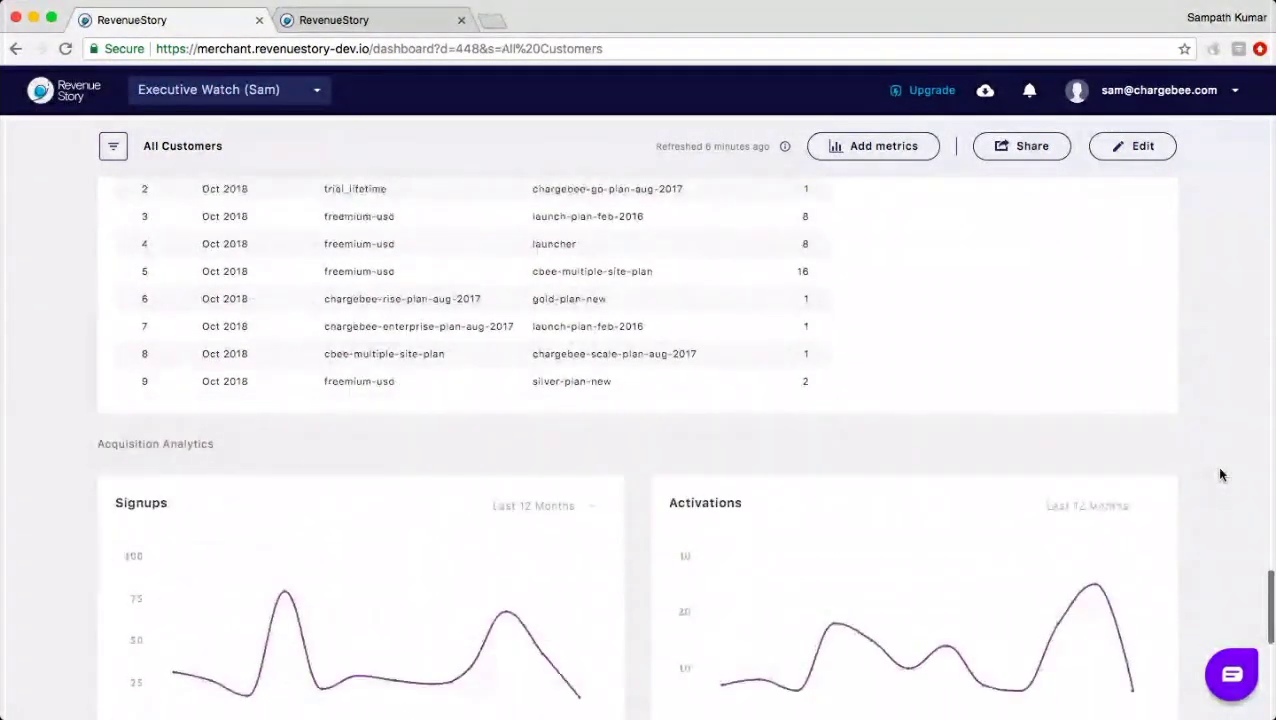
scroll(1220, 475, down, 1)
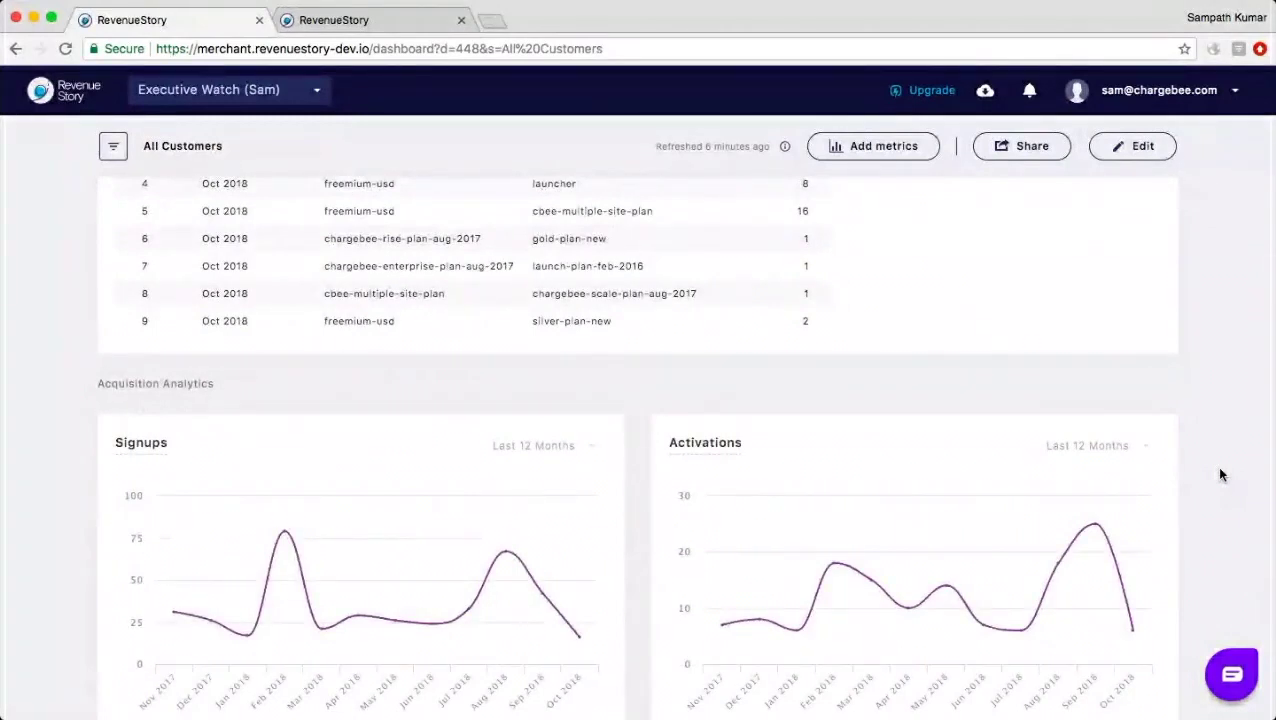
scroll(1220, 475, down, 2)
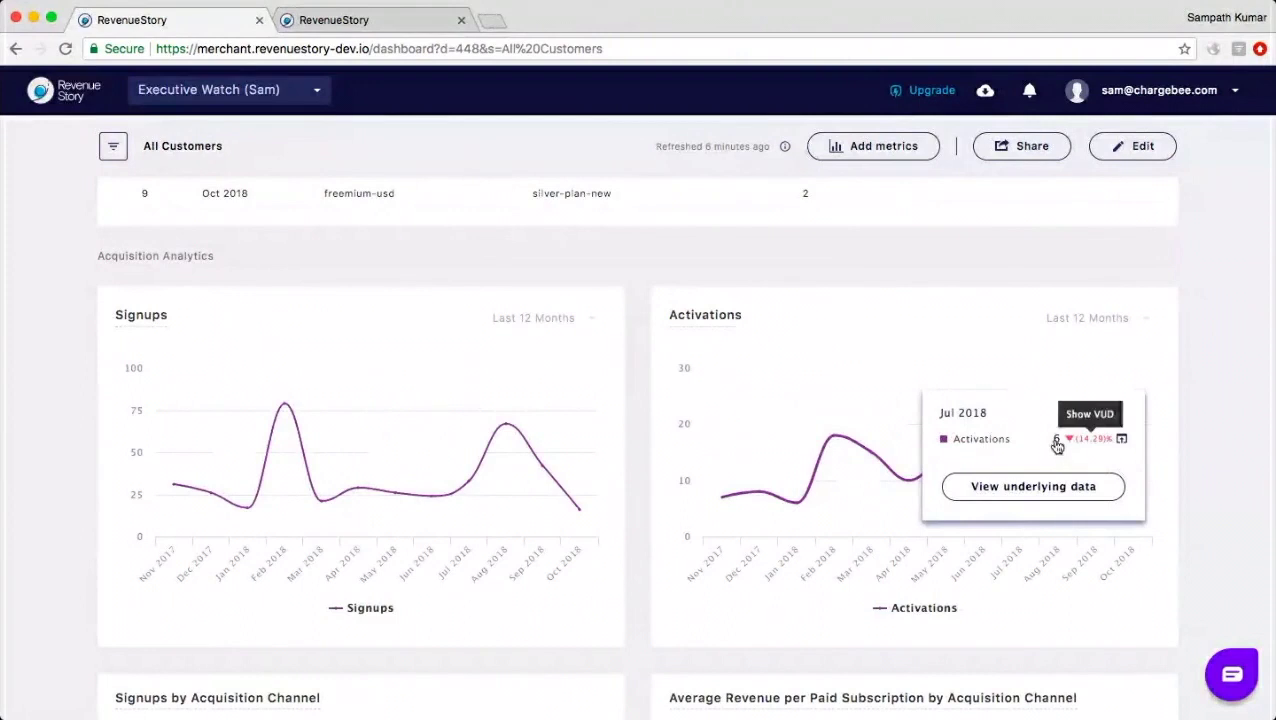
click(1056, 443)
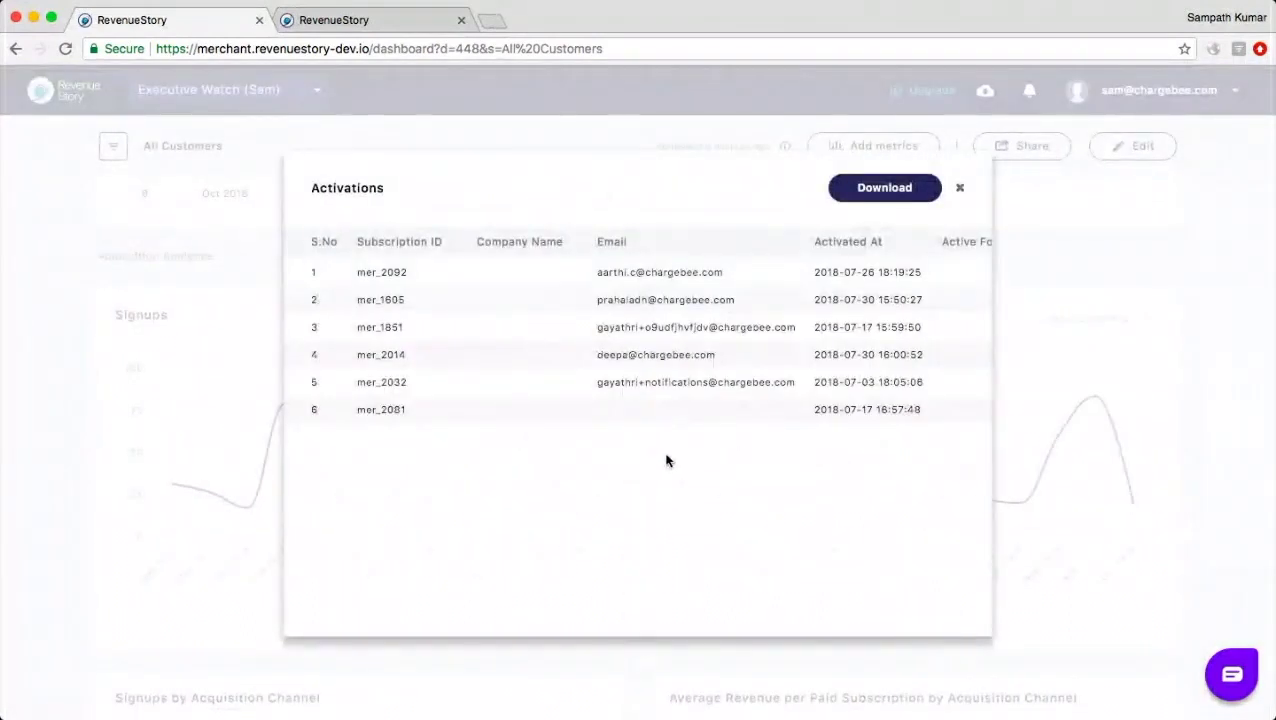
scroll(668, 460, right, 5)
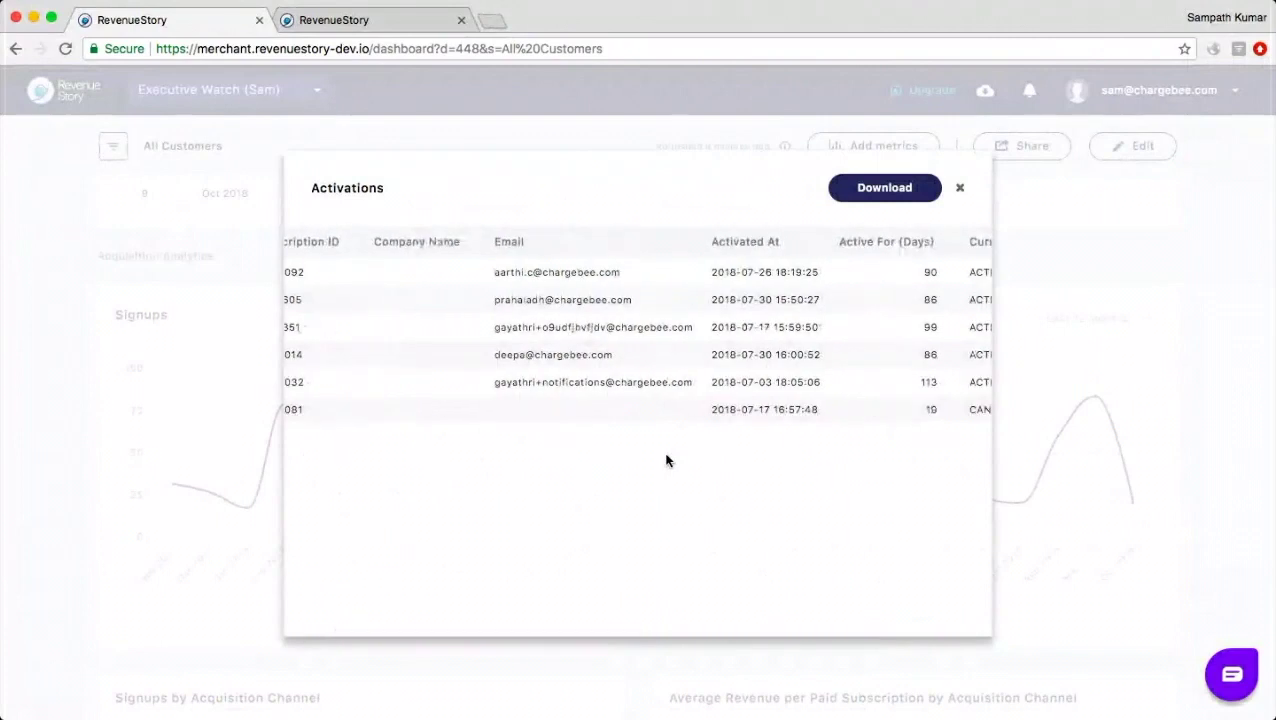
click(961, 189)
Review Signups by Acquisition Channel through Oct 2018 and Average Revenue per Paid Subscription by Acquisition Channel through the Active Paid Subscriptions column.
scroll(1240, 447, down, 4)
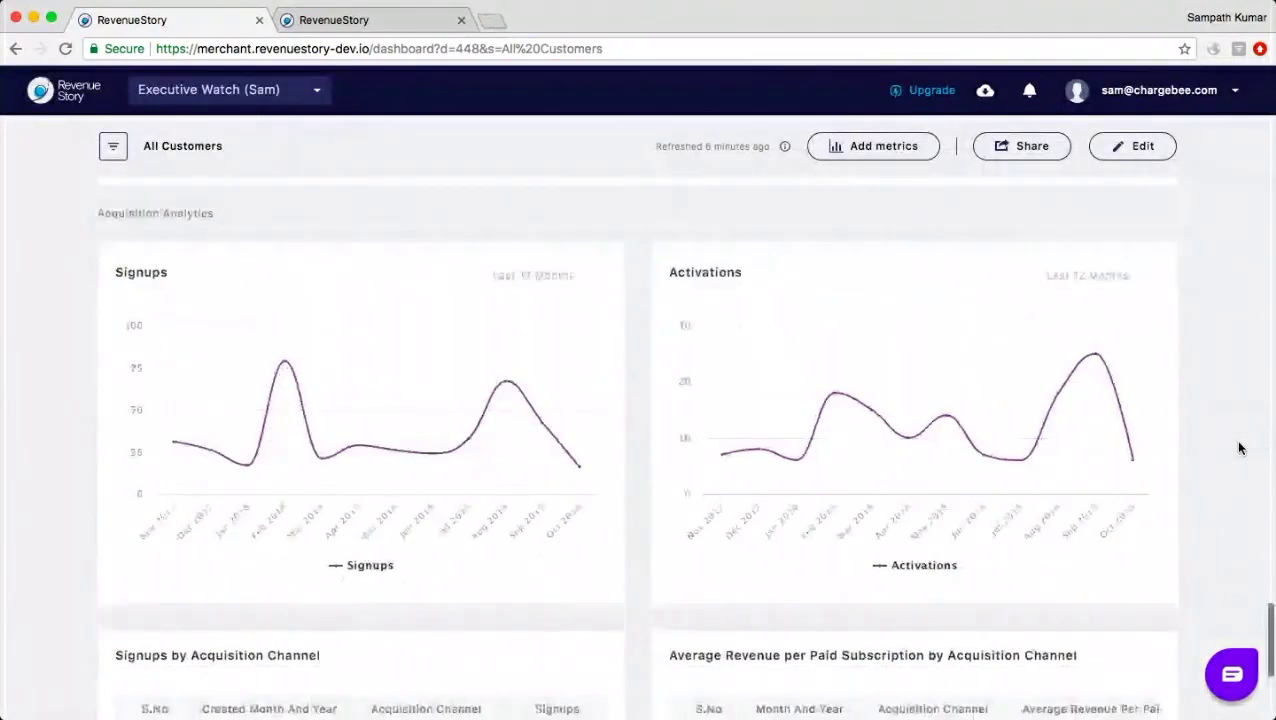
scroll(1240, 447, down, 3)
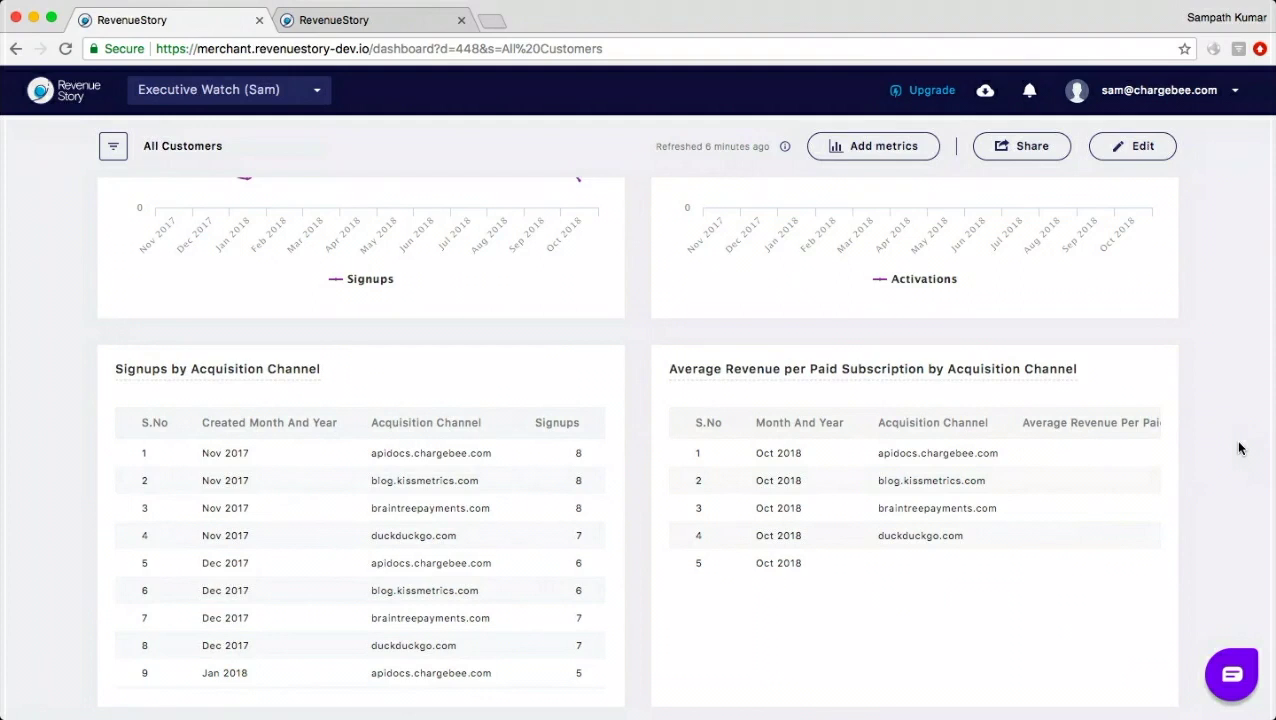
scroll(356, 545, down, 10)
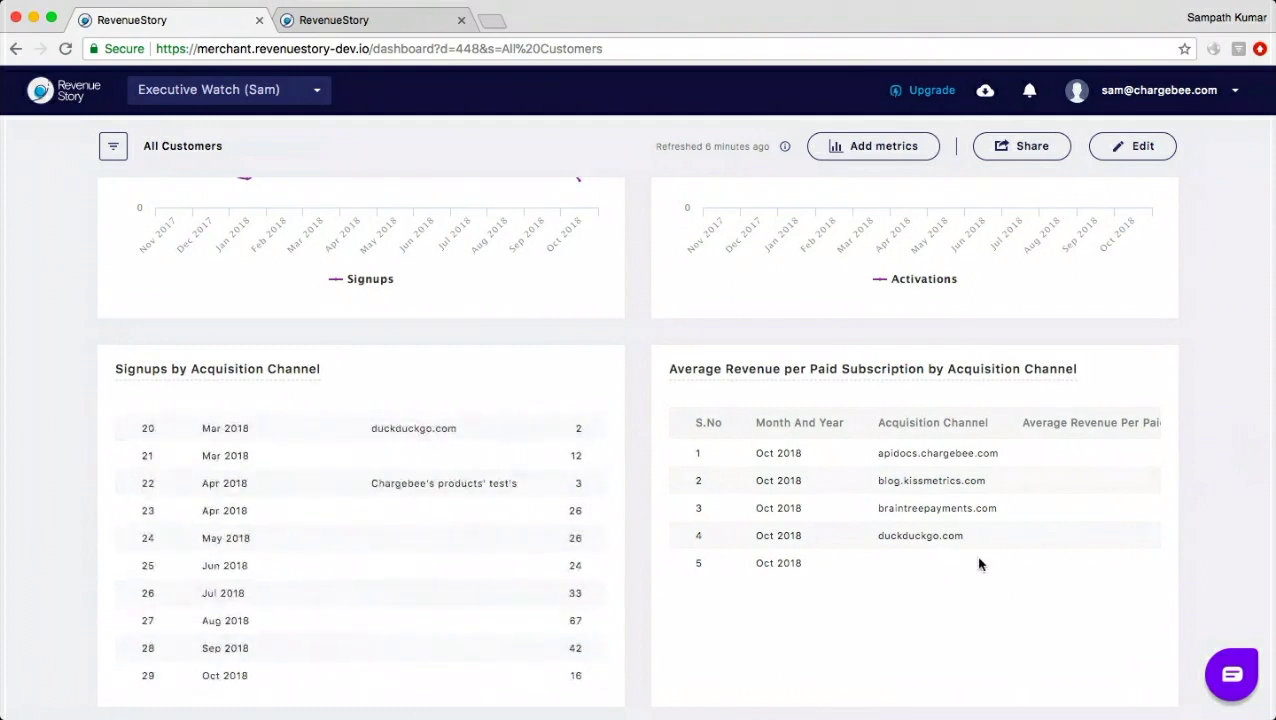
scroll(979, 563, right, 5)
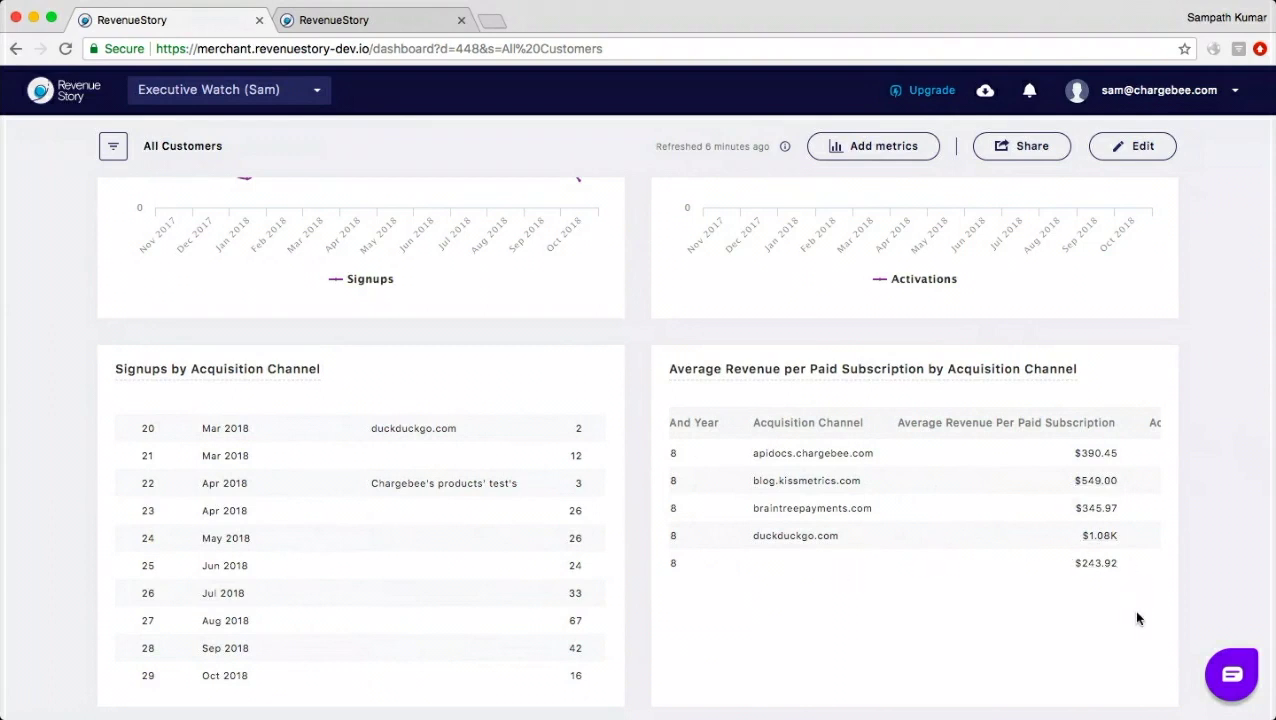
scroll(1137, 619, right, 5)
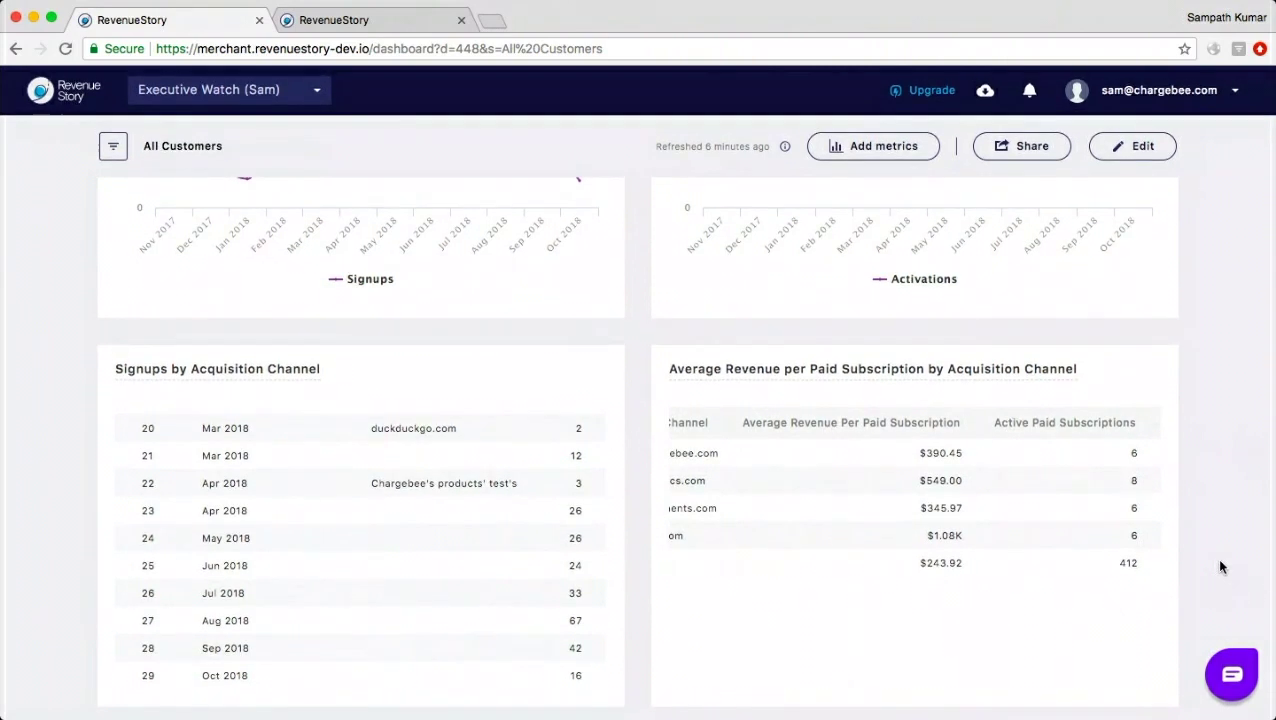
Look over the dashboard again from the Summary metrics through Net MRR Growth, Churn Analytics, the MRR Retention Cohort and the cancellation reports.
scroll(1219, 567, up, 10)
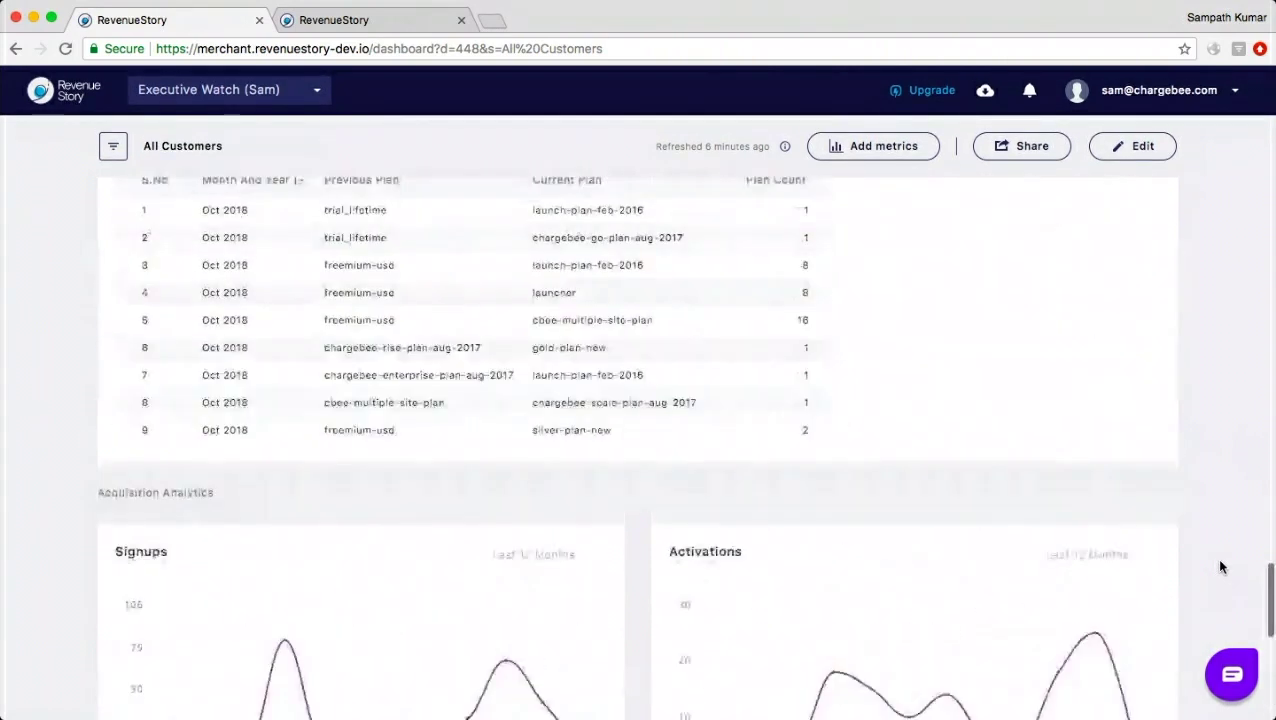
scroll(1219, 567, up, 10)
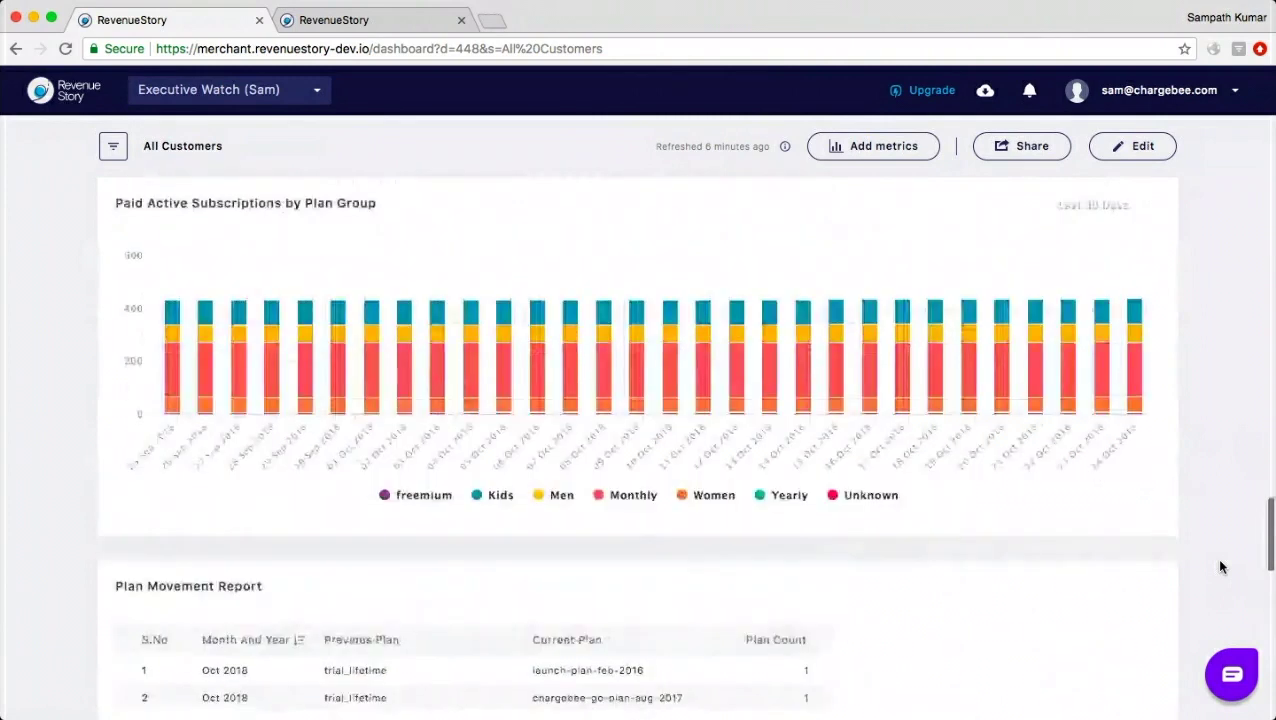
scroll(1219, 567, up, 15)
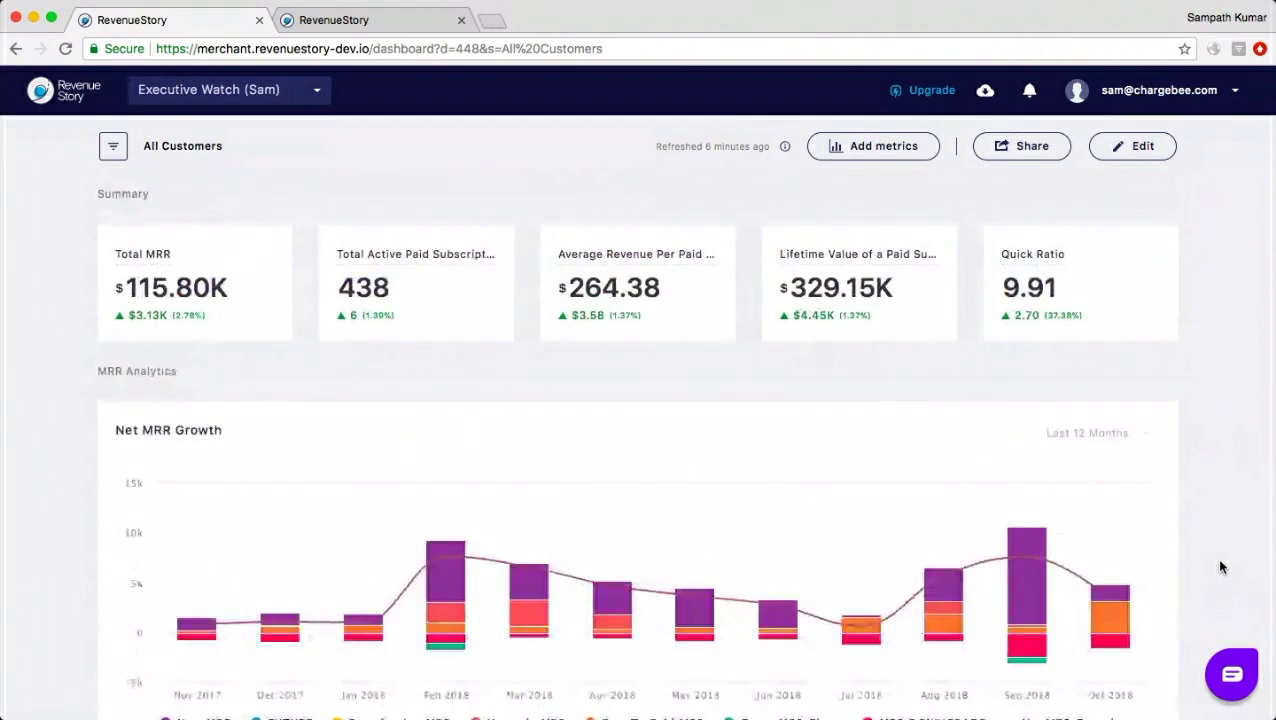
scroll(1219, 567, down, 3)
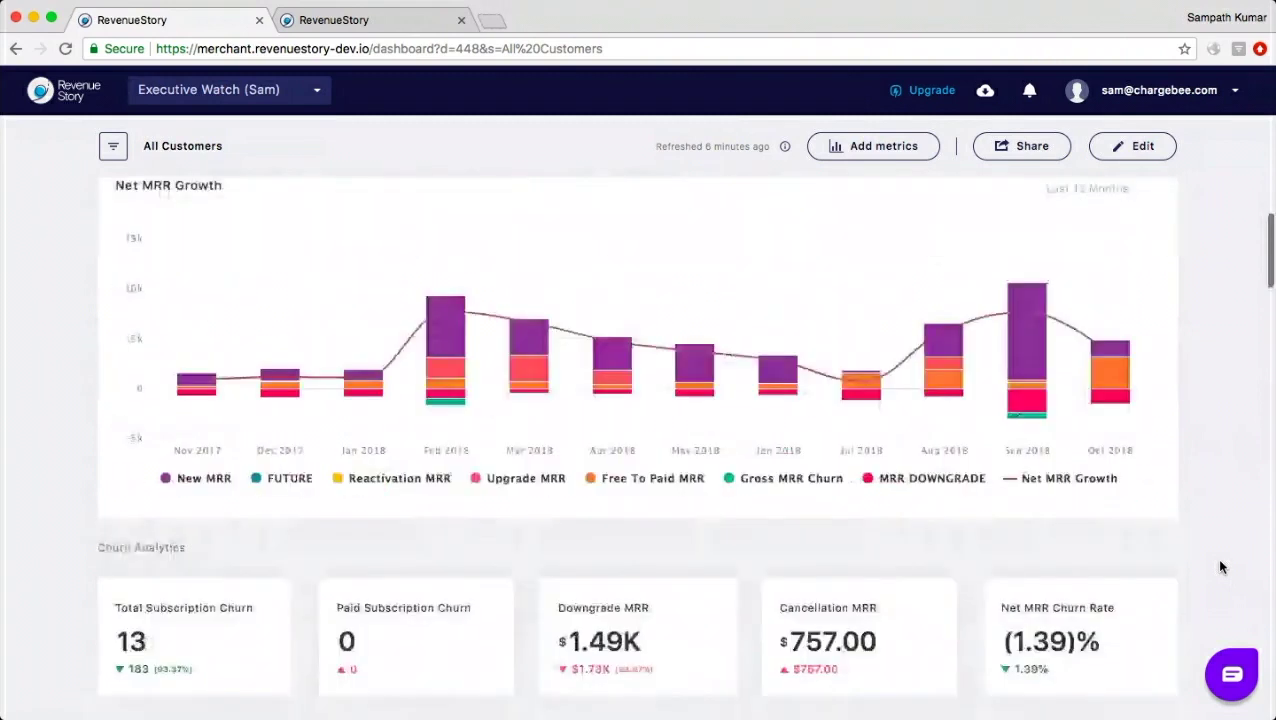
scroll(1219, 567, down, 3)
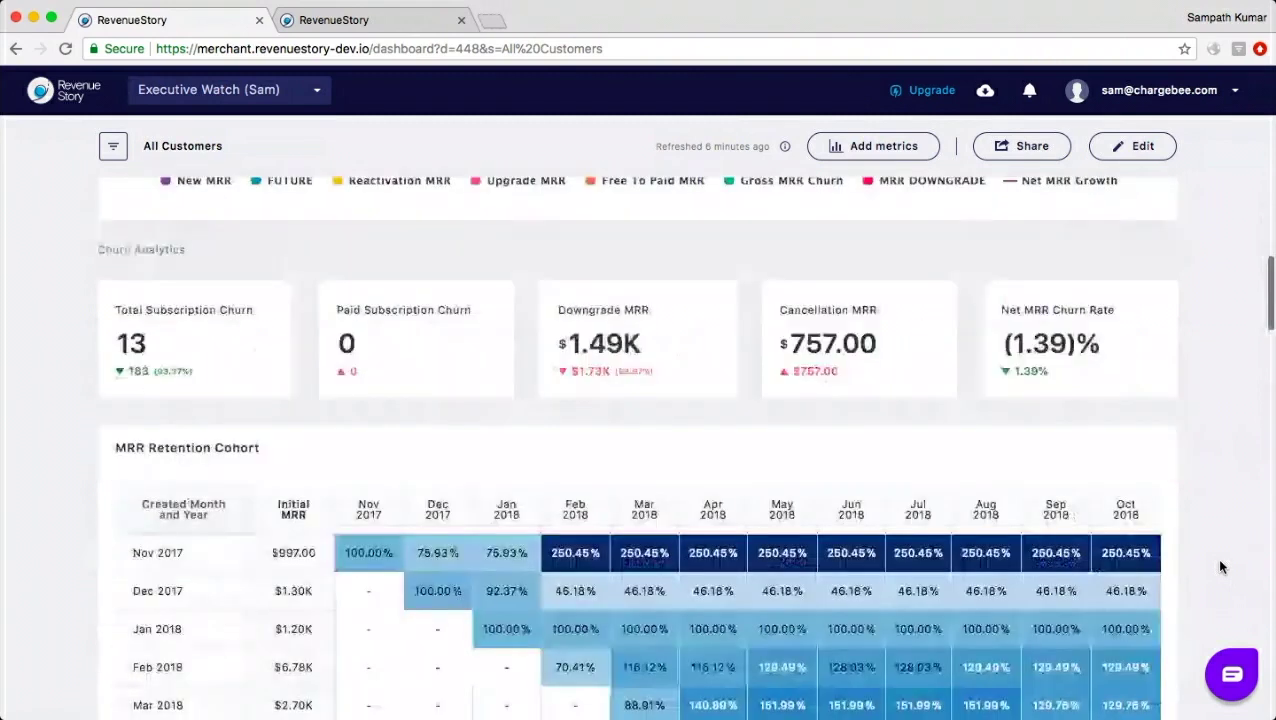
scroll(1219, 567, down, 8)
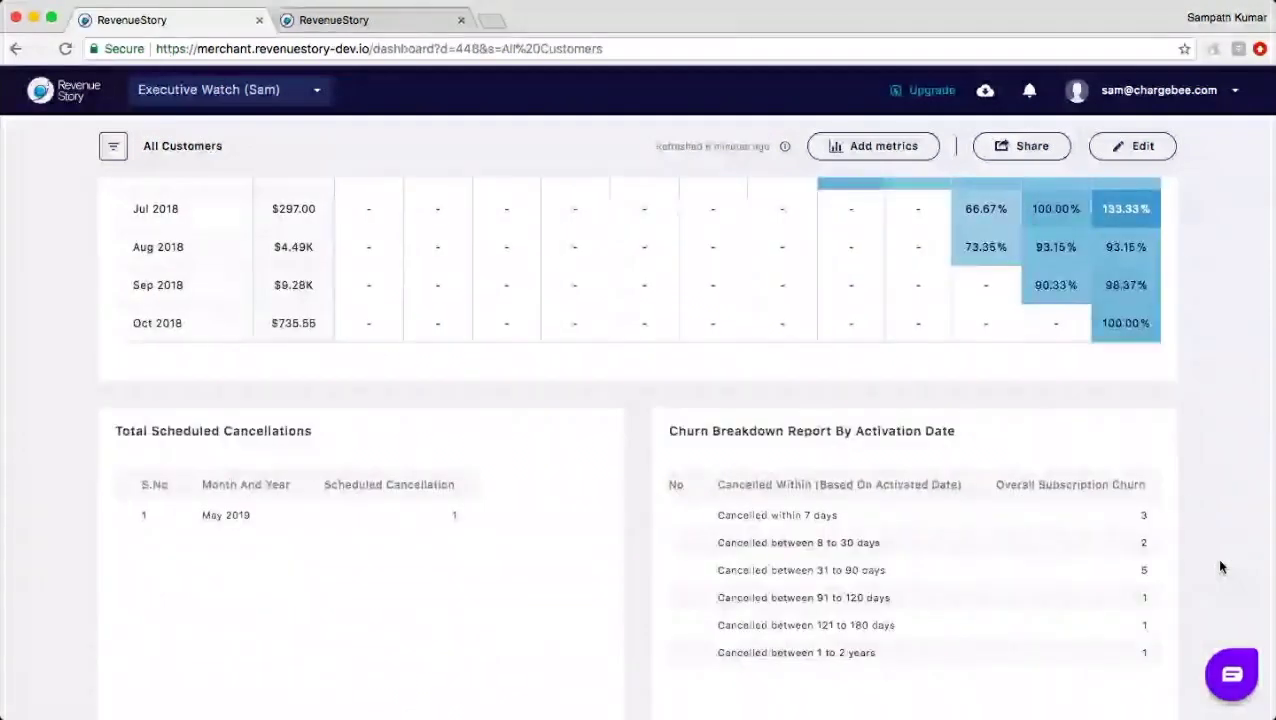
scroll(1219, 567, up, 9)
scroll(1215, 557, up, 5)
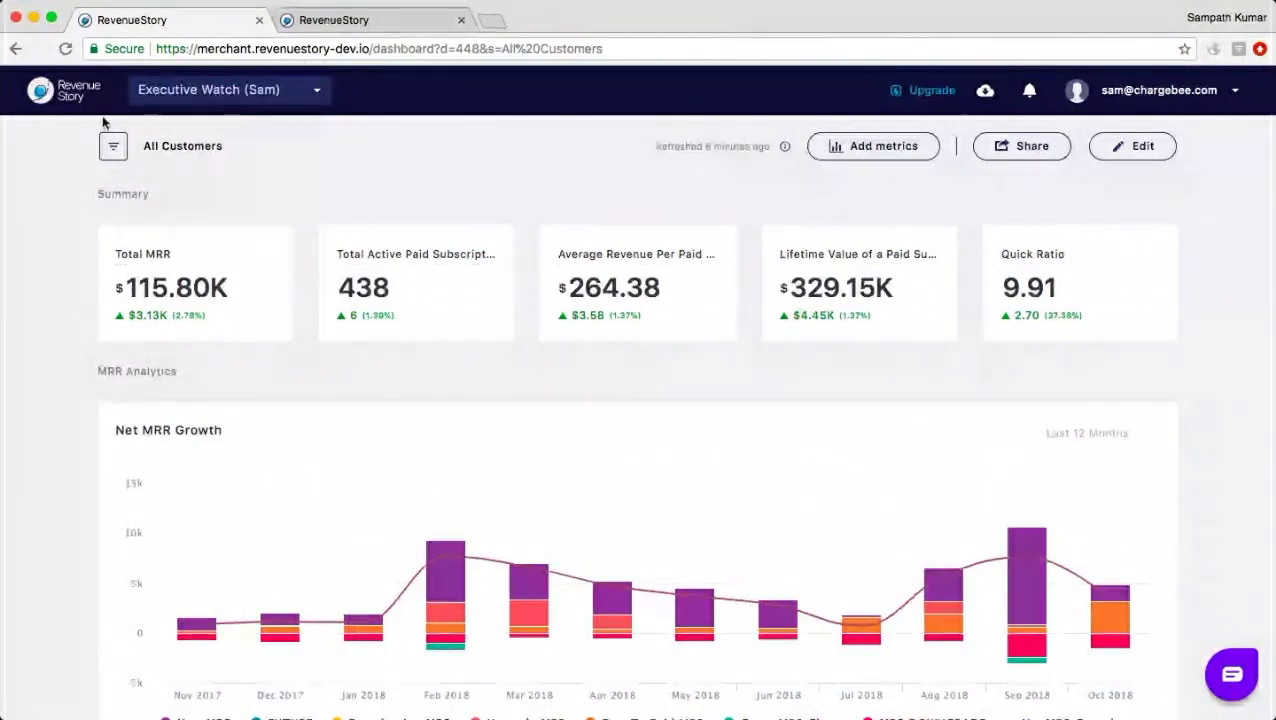
Begin a subscription filter on Created At for the dashboard, using the Between condition.
click(113, 148)
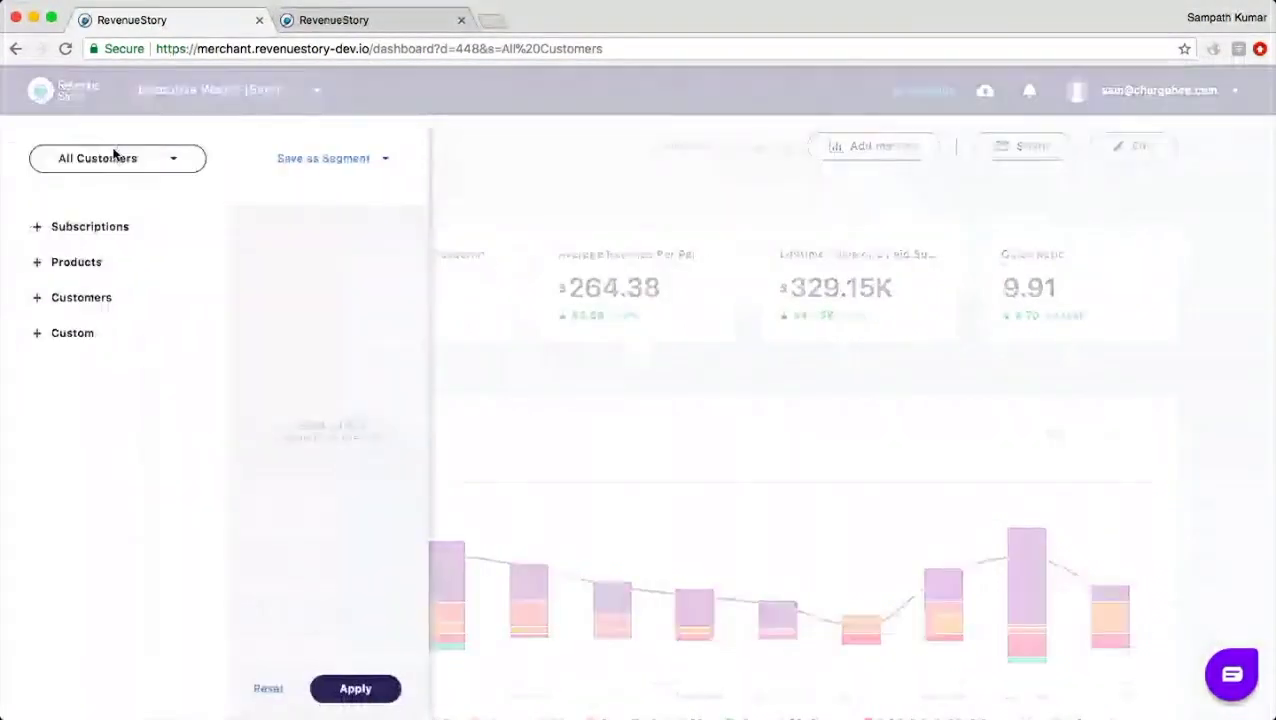
click(91, 228)
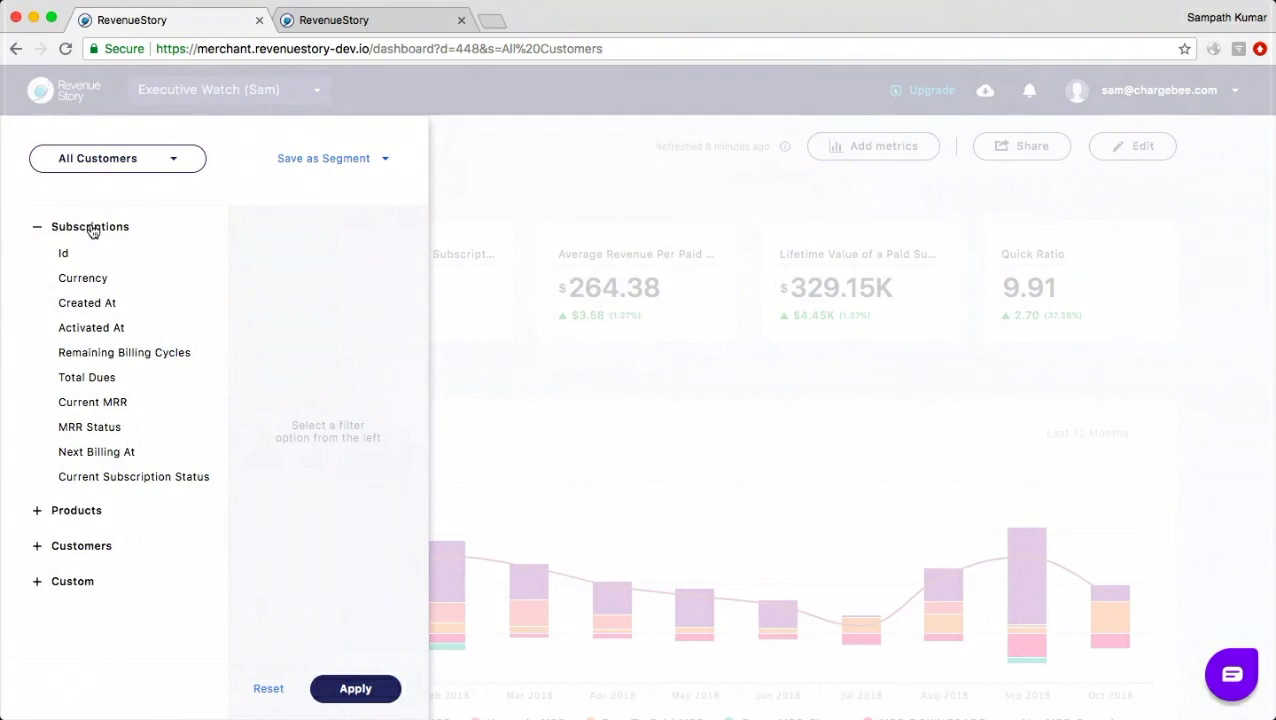
click(87, 305)
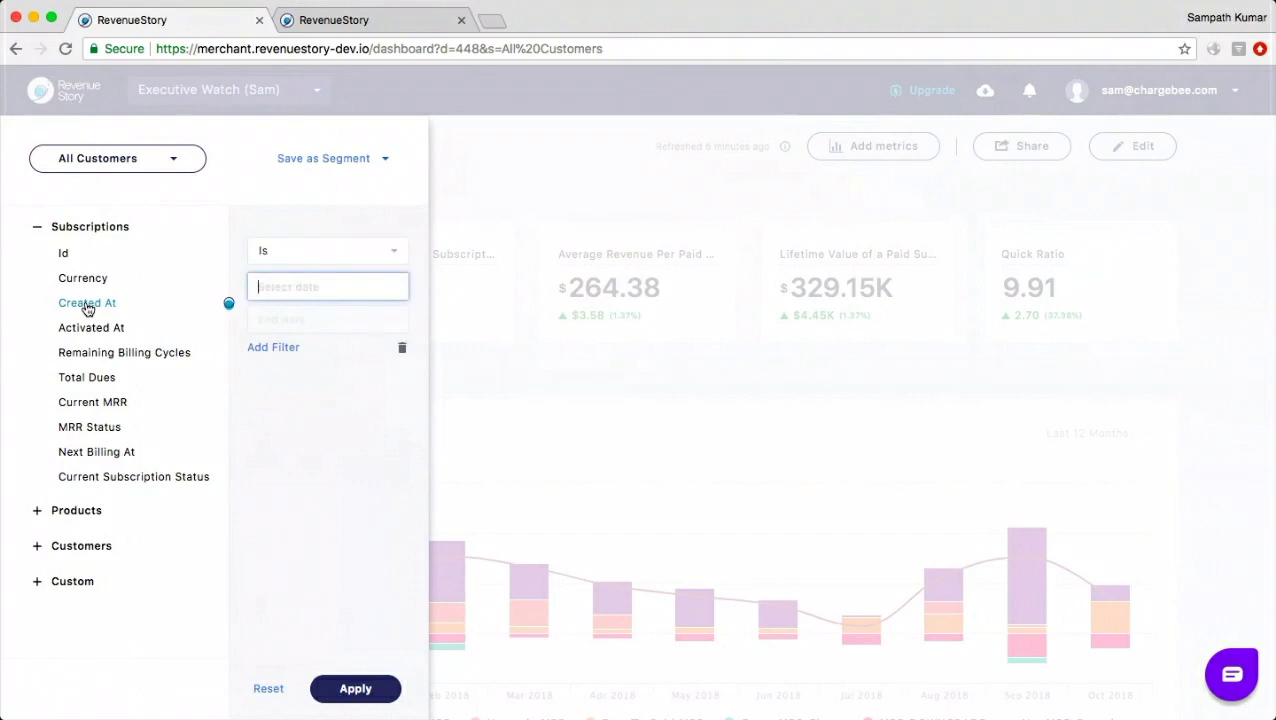
click(275, 256)
click(310, 356)
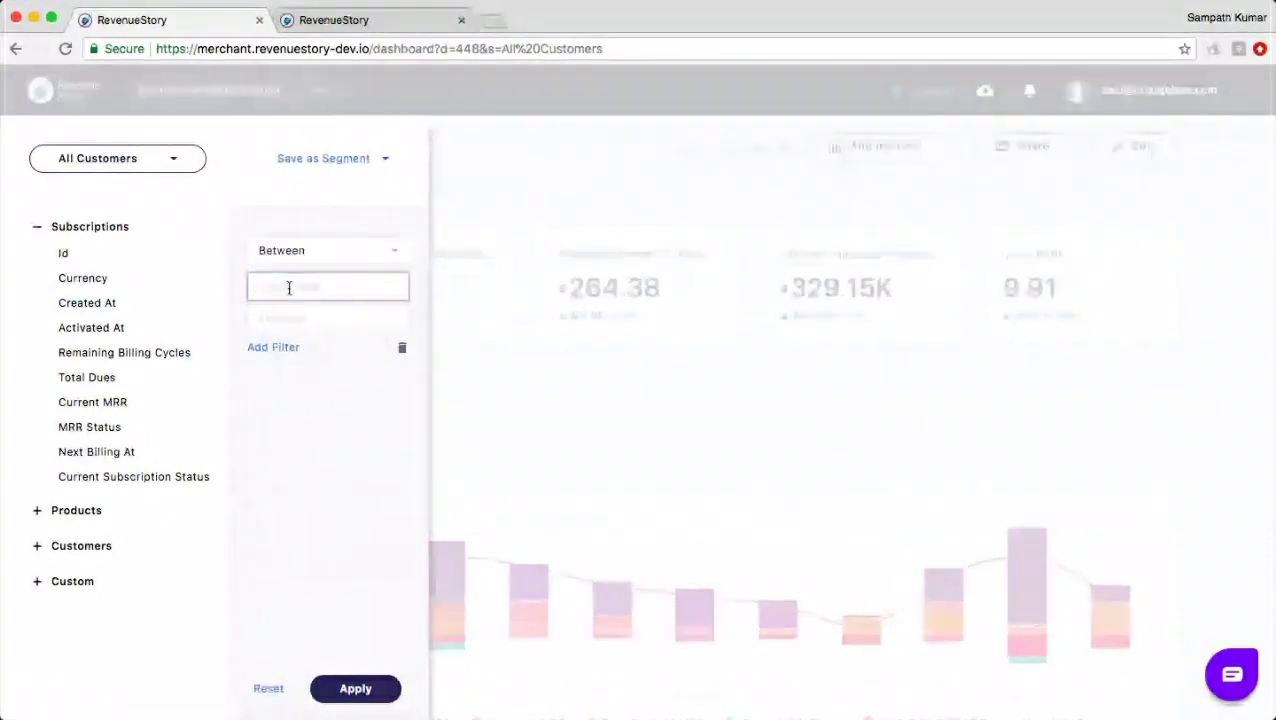
Set the start date of the Created At filter to June 1, 2018.
click(289, 288)
click(267, 324)
click(266, 323)
click(266, 323)
click(266, 323)
click(430, 368)
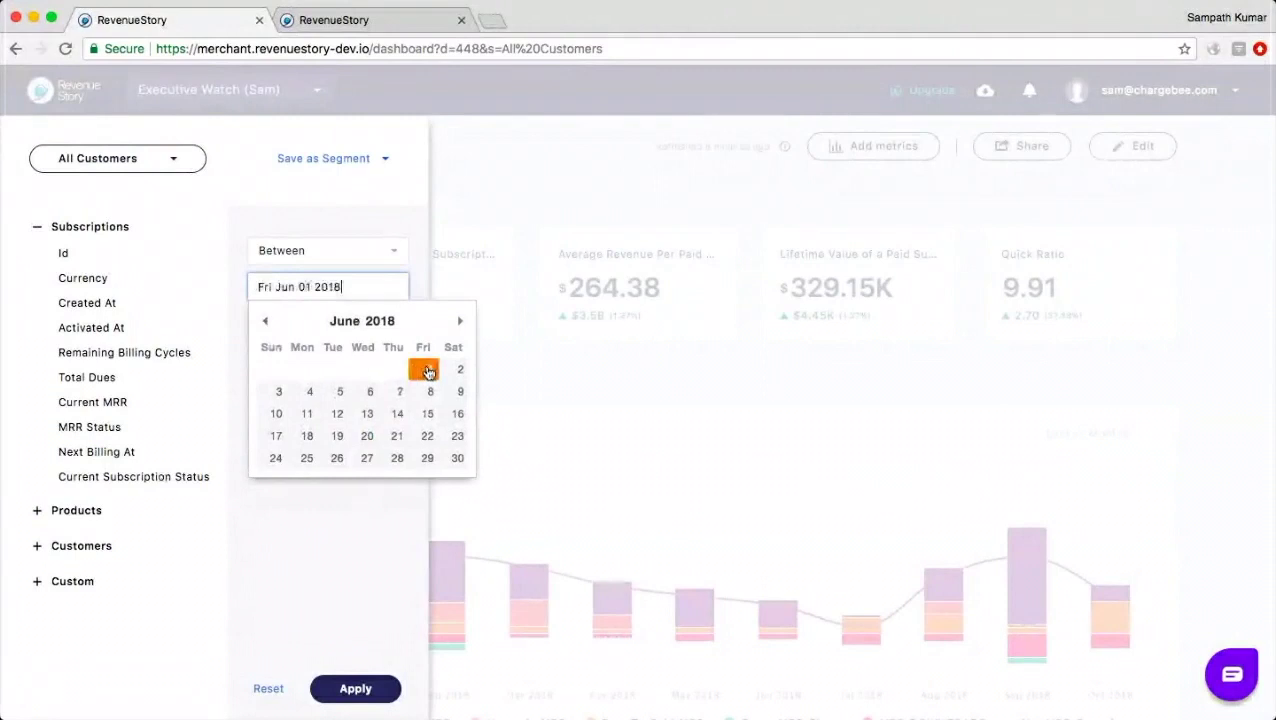
Set the end date of the Created At filter to June 30, 2018 and apply the filter to the dashboard.
click(260, 325)
click(266, 355)
click(266, 355)
click(266, 355)
click(266, 355)
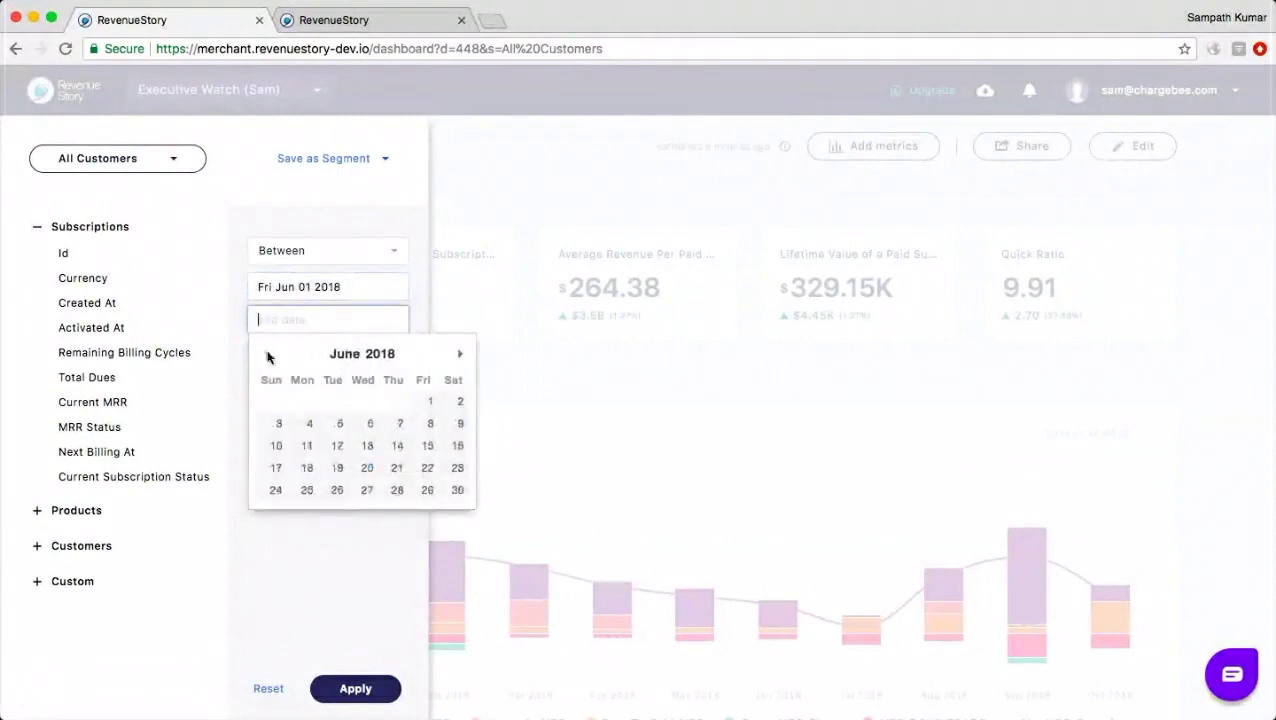
click(458, 490)
click(355, 689)
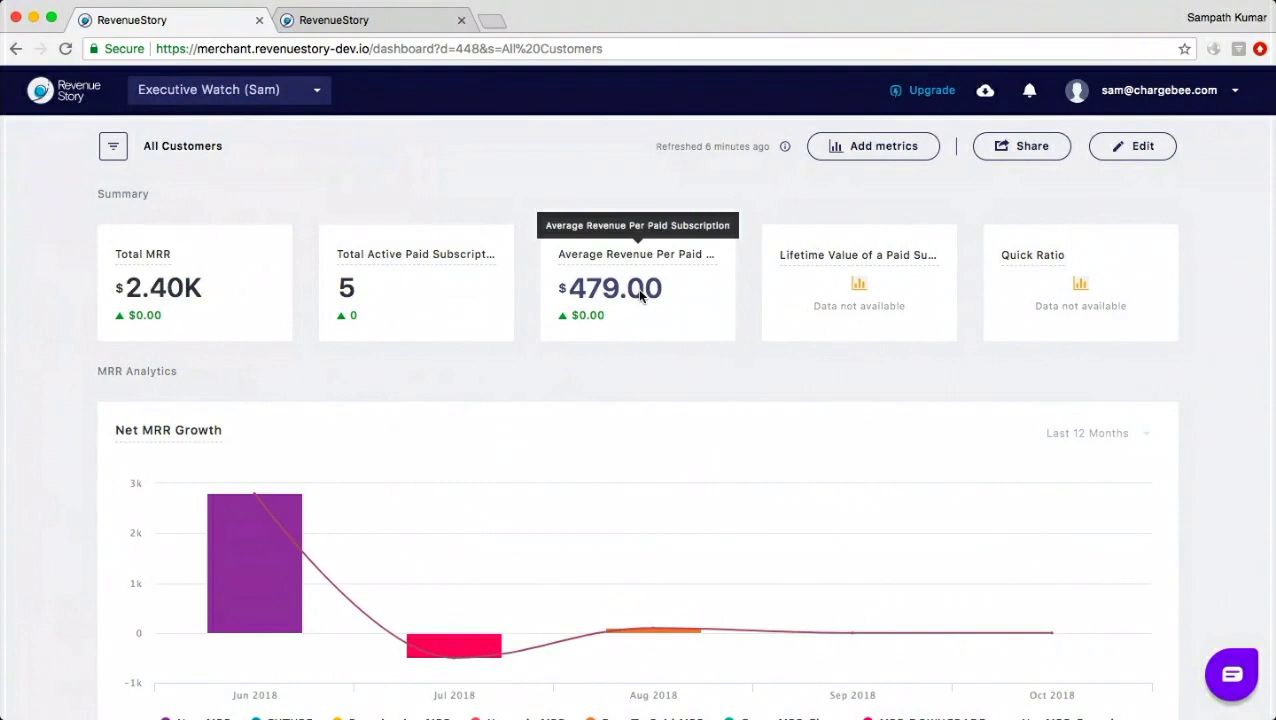
Clear the Created At filter and apply the reset to the dashboard.
mouse_move(587, 550)
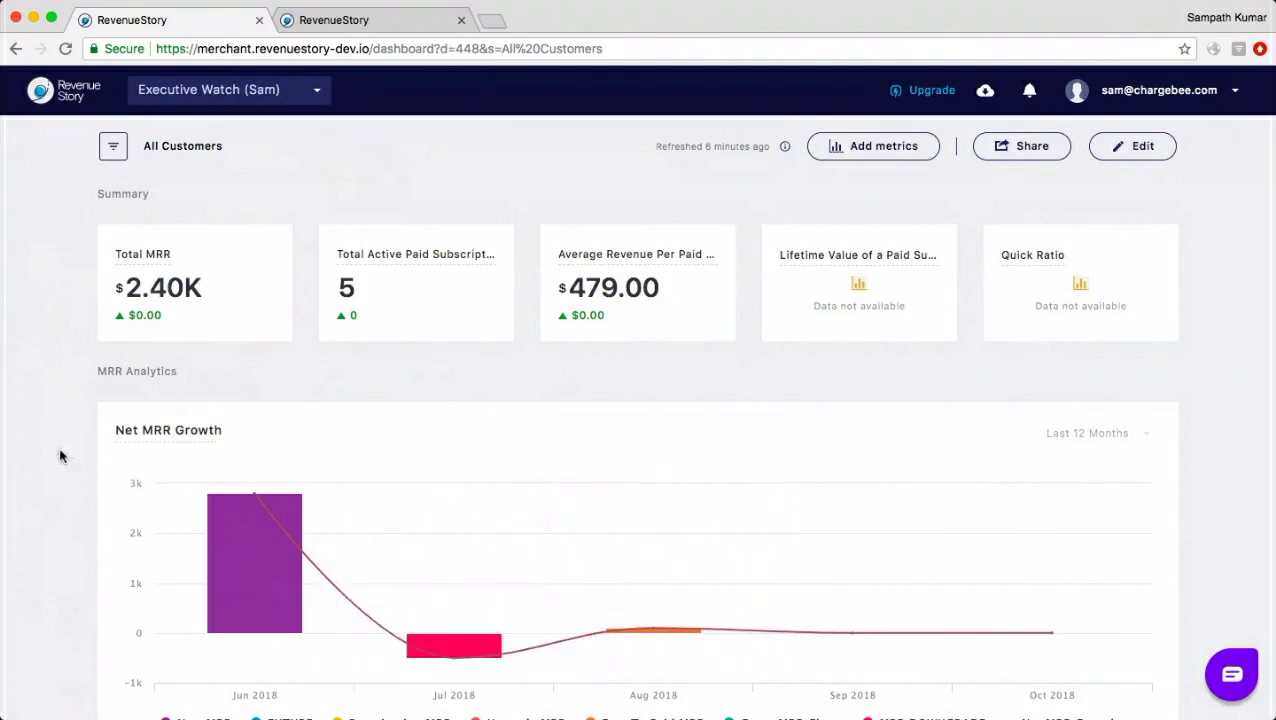
click(112, 150)
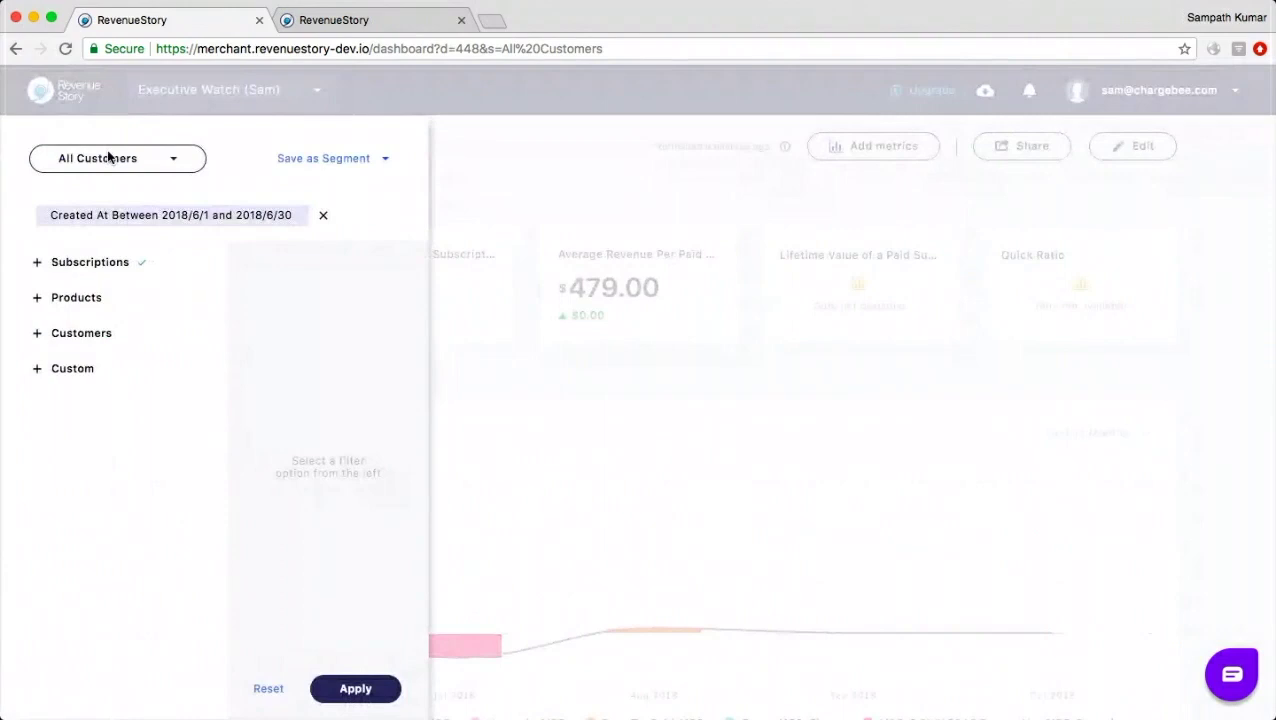
click(267, 689)
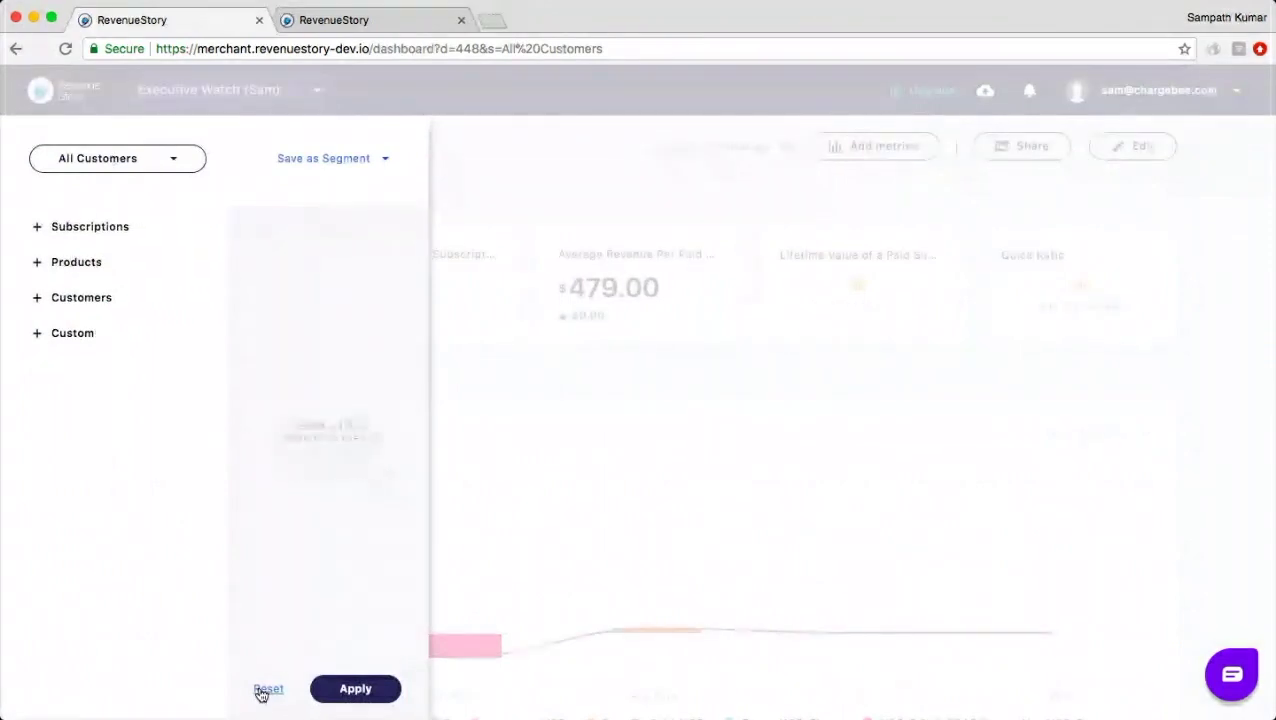
click(355, 689)
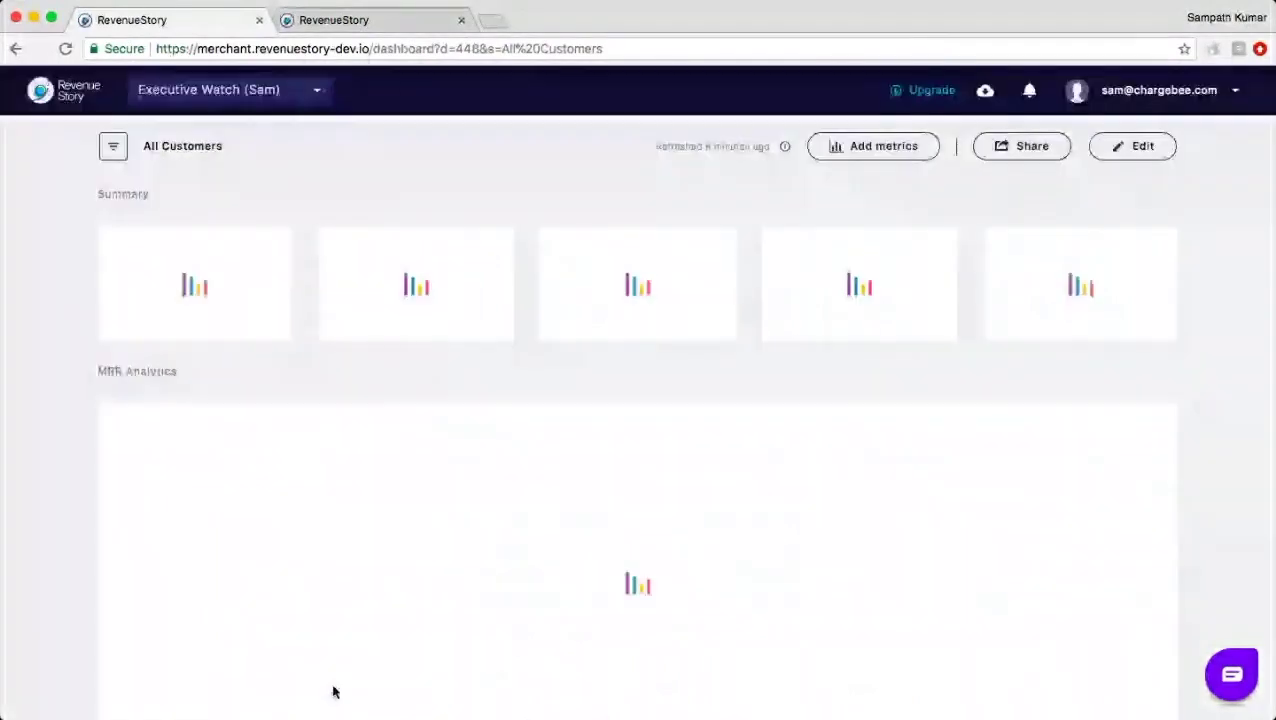
Filter the dashboard to subscriptions with Current MRR greater than 1000.
click(116, 148)
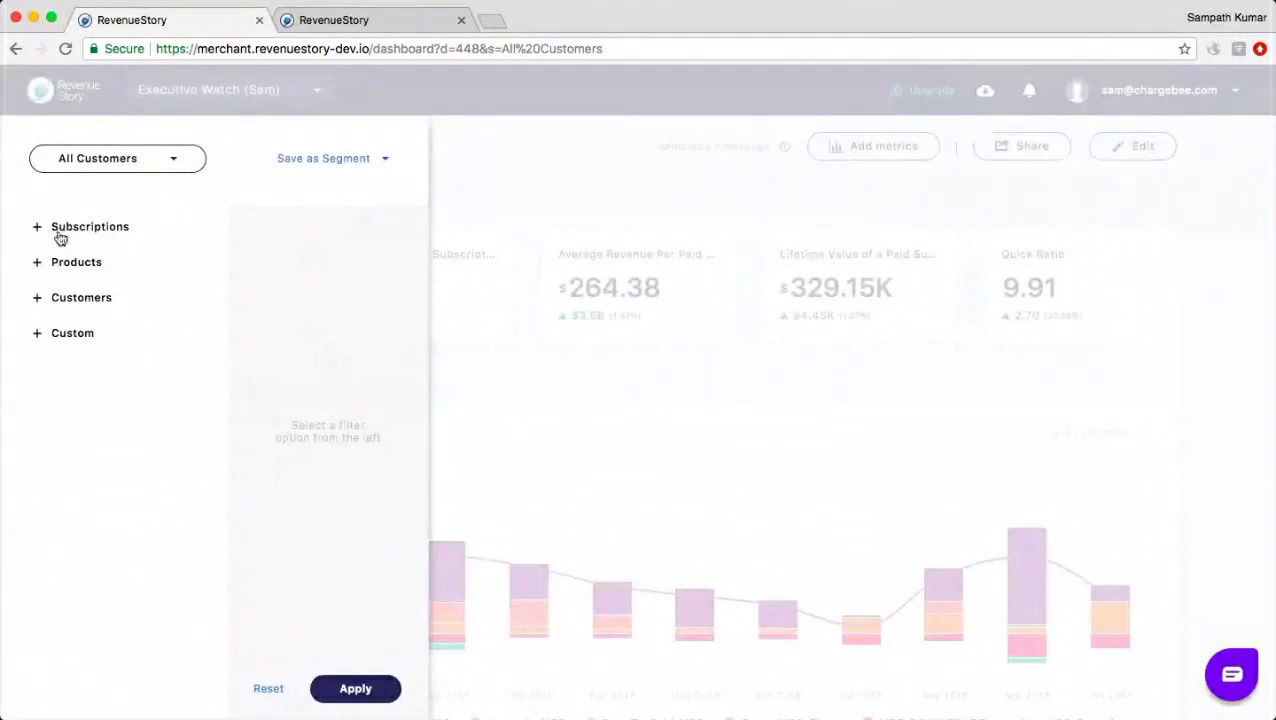
click(59, 232)
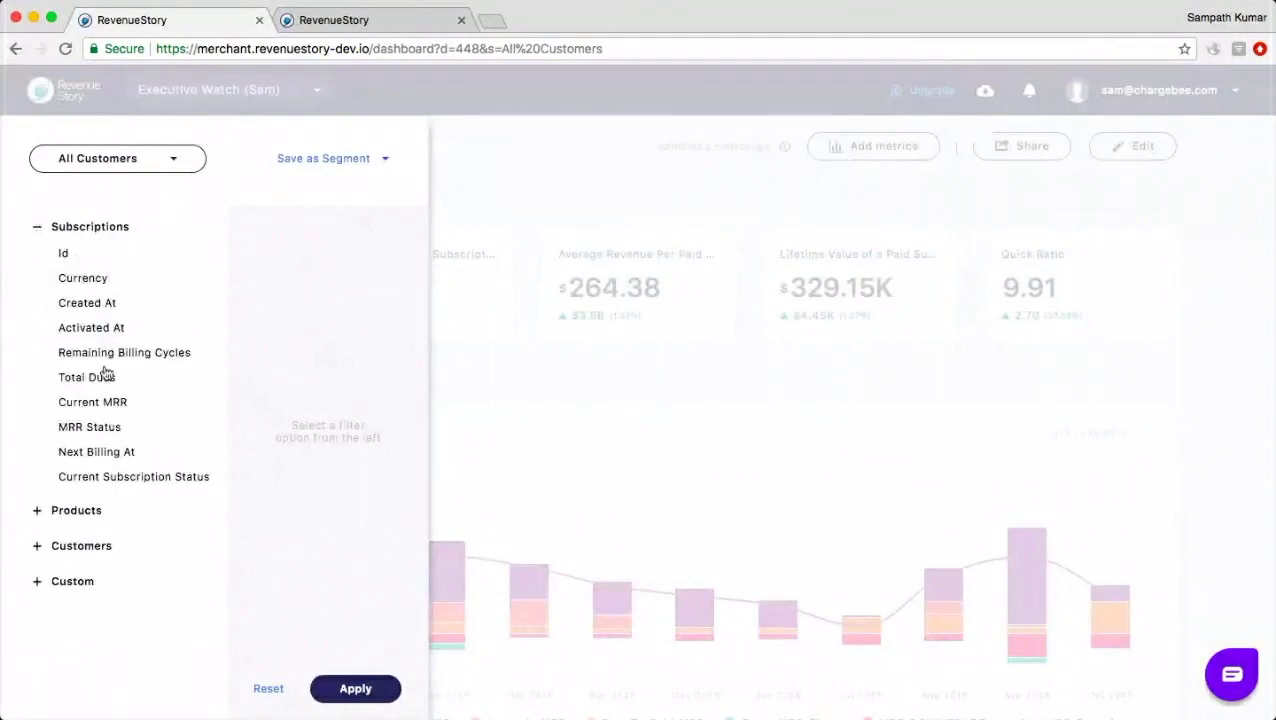
click(110, 402)
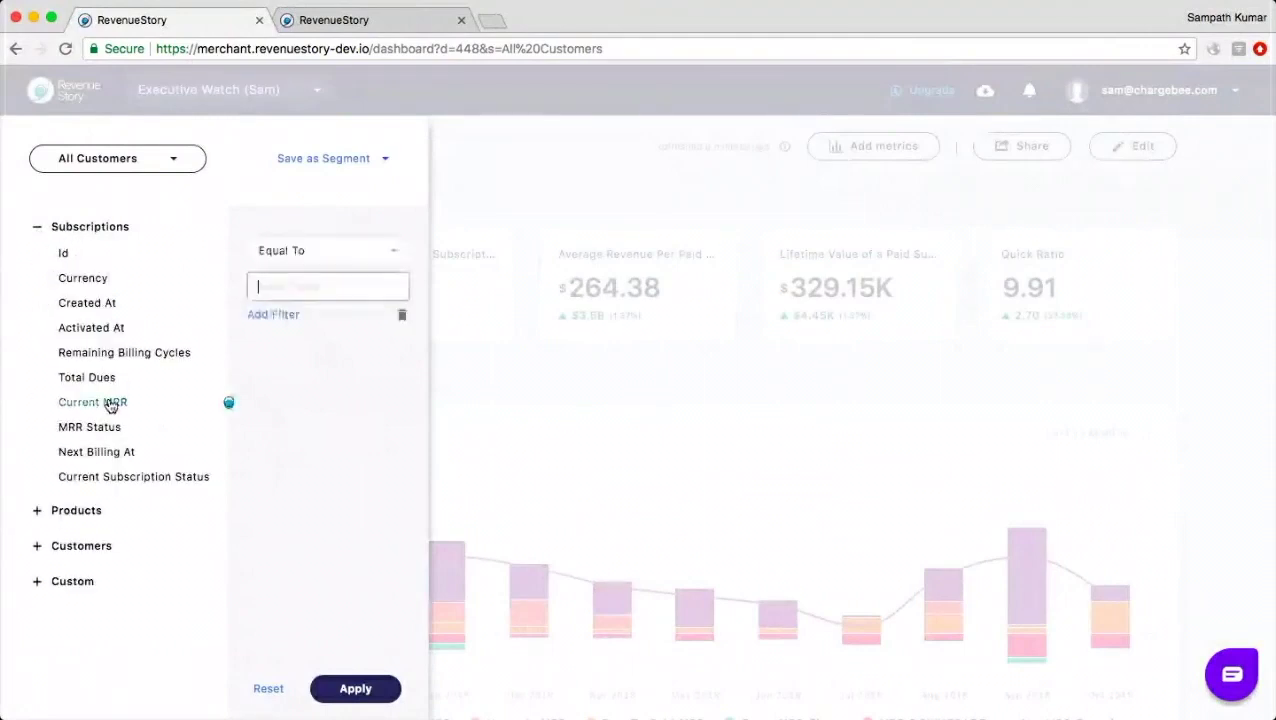
click(293, 257)
click(298, 383)
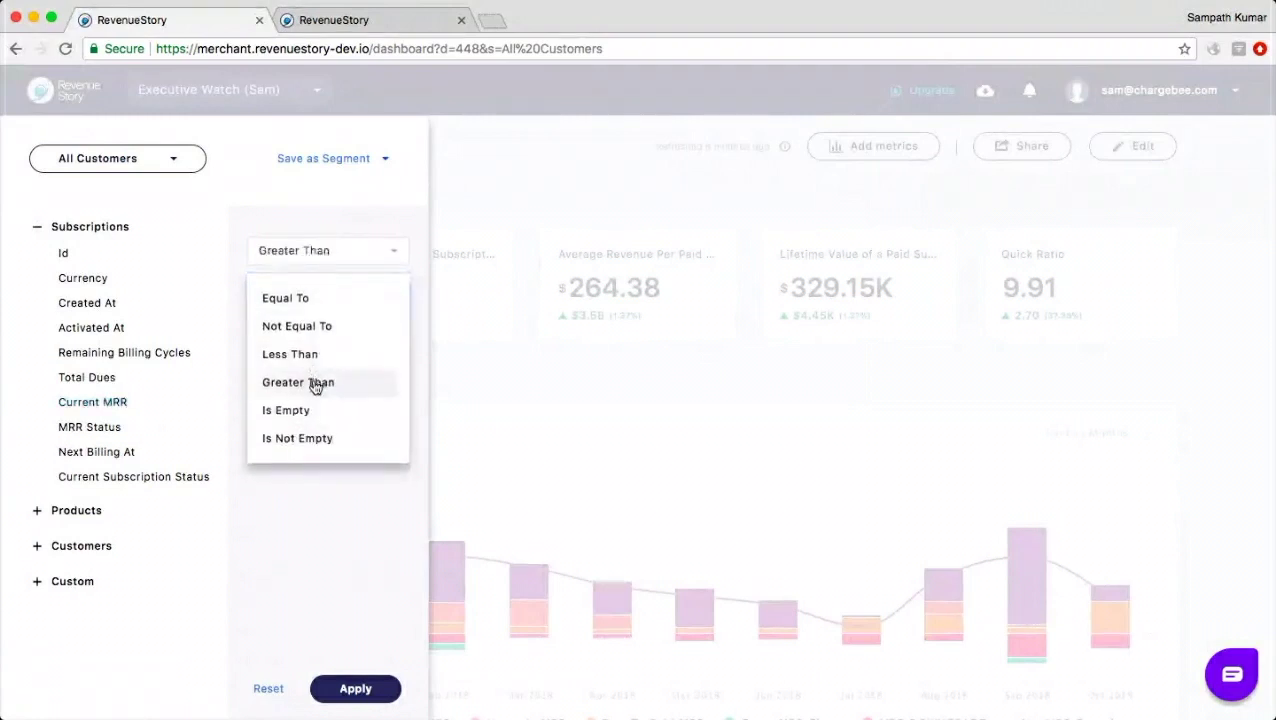
click(296, 286)
text(1000)
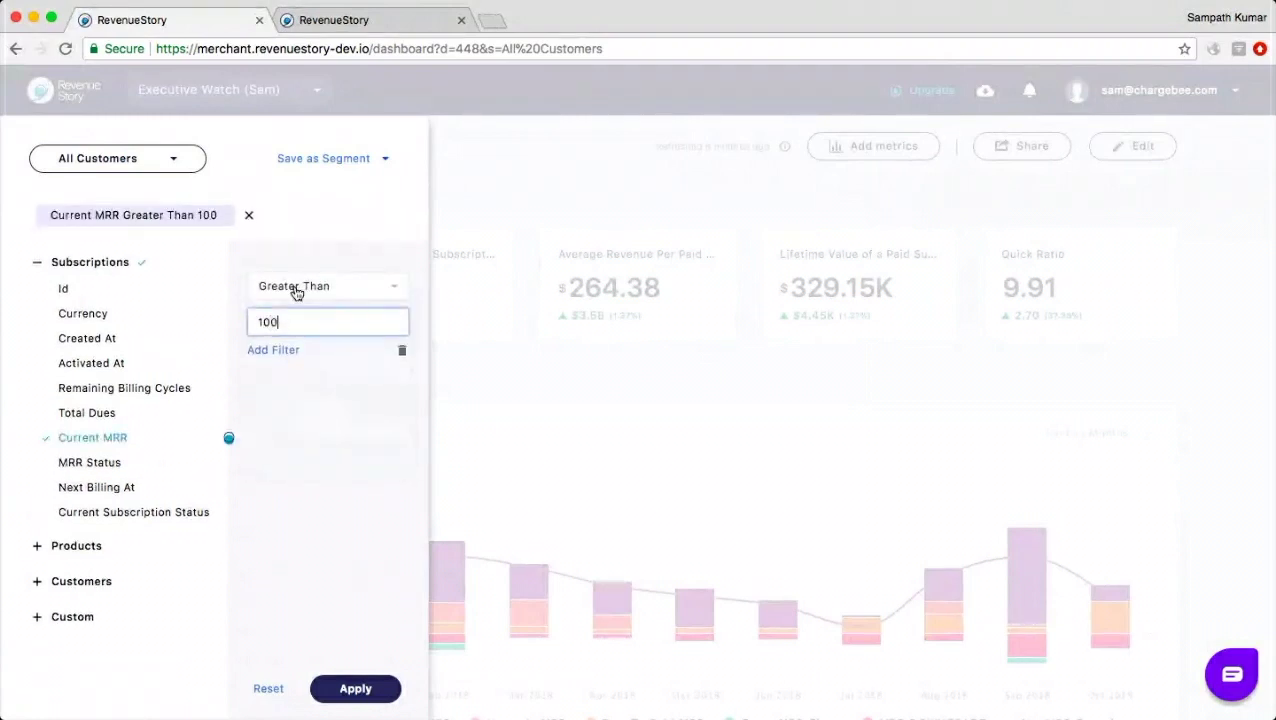
click(351, 690)
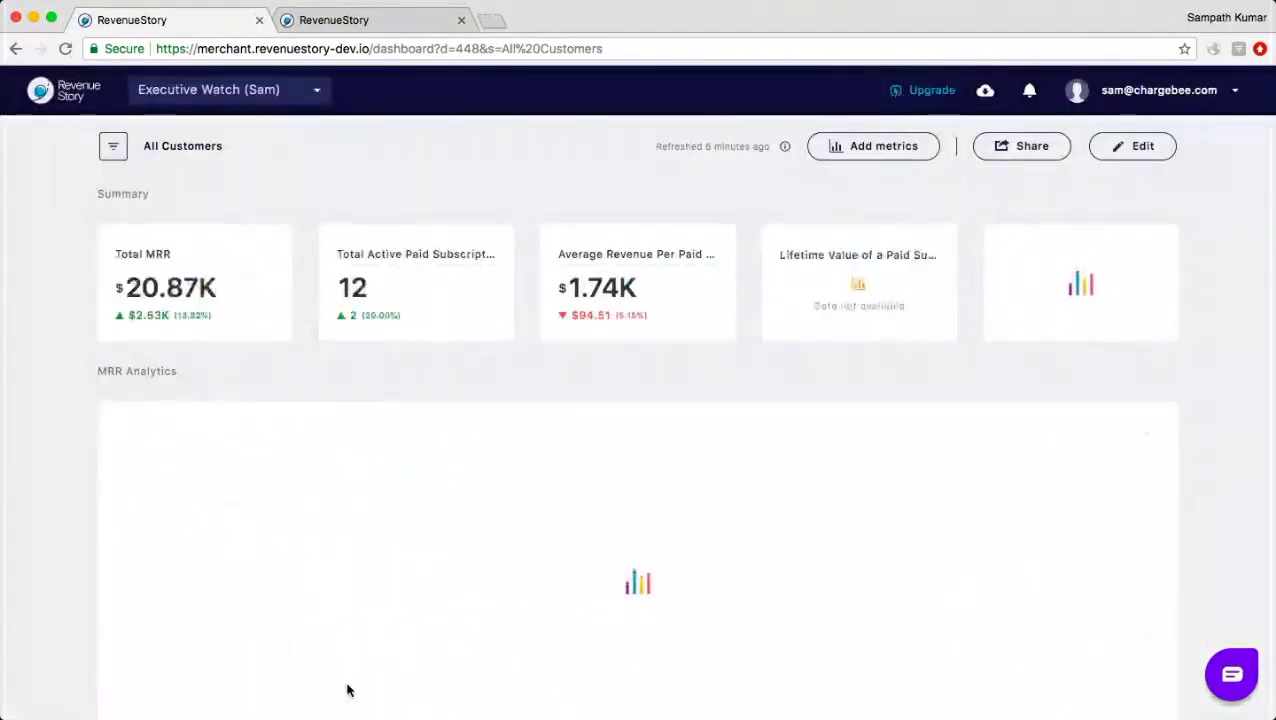
Apply the saved High Value Subs segment to the dashboard and look over its Summary and Net MRR Growth.
click(110, 146)
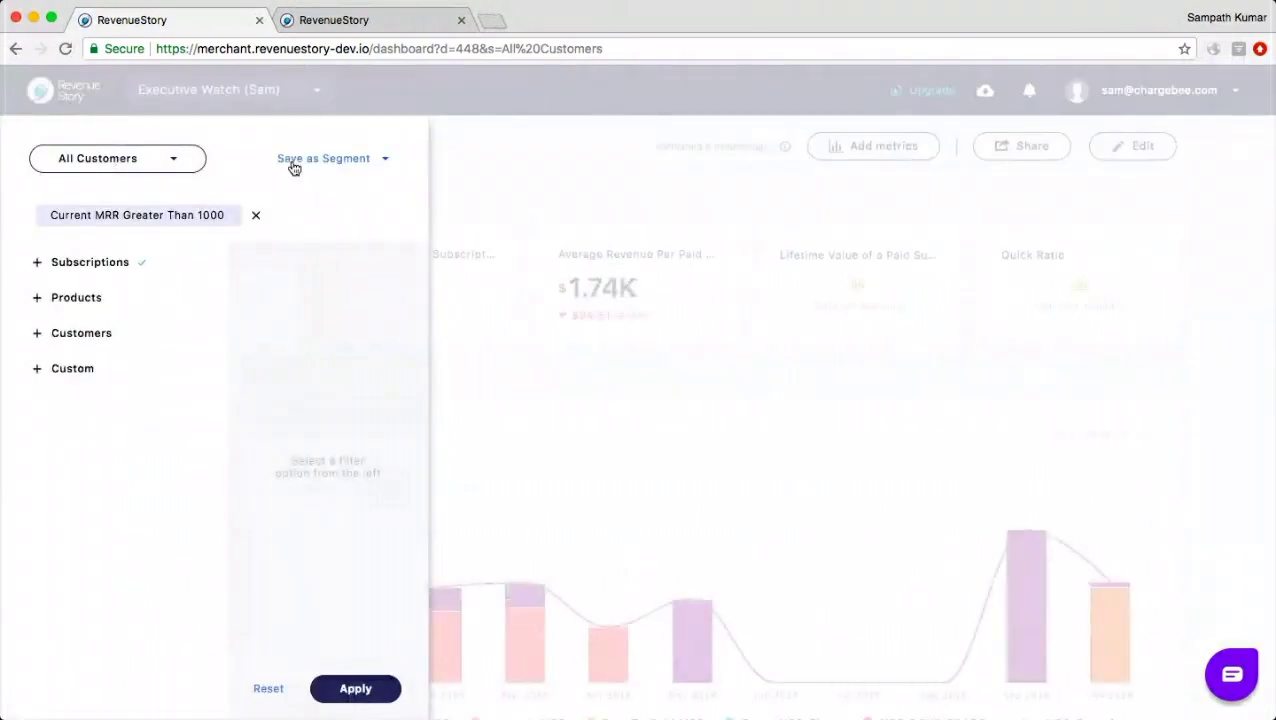
click(167, 165)
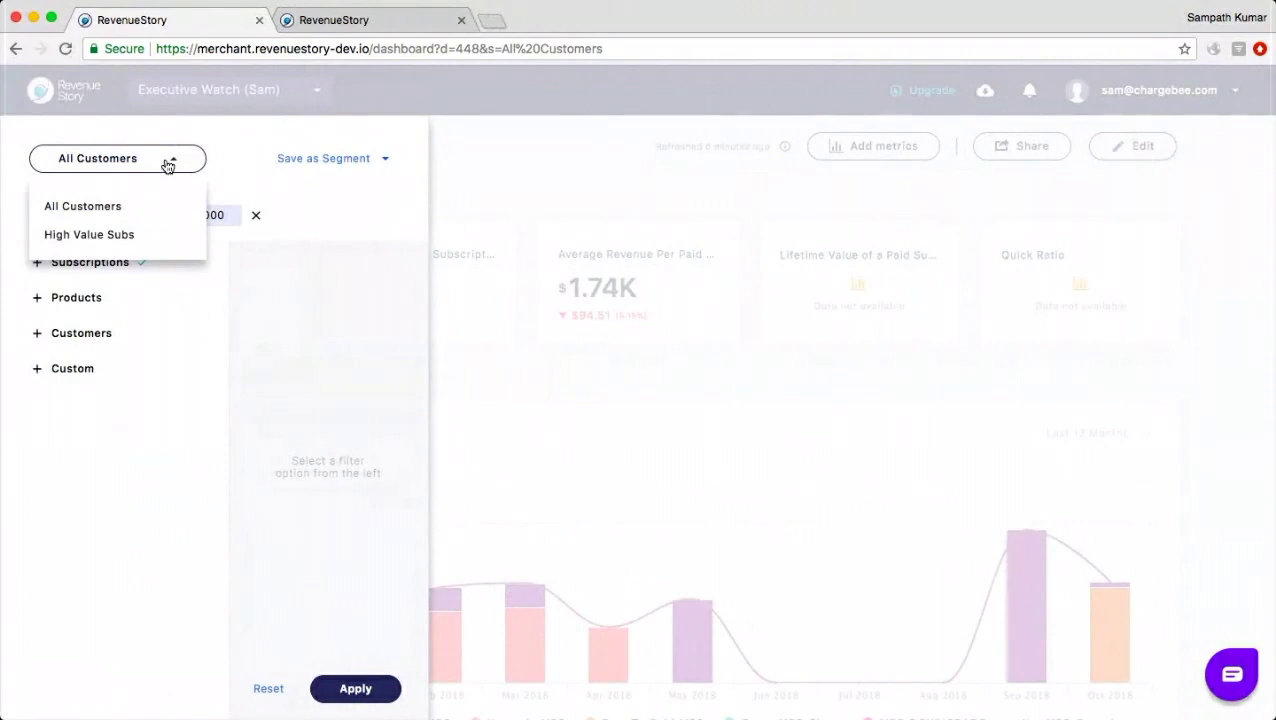
click(130, 244)
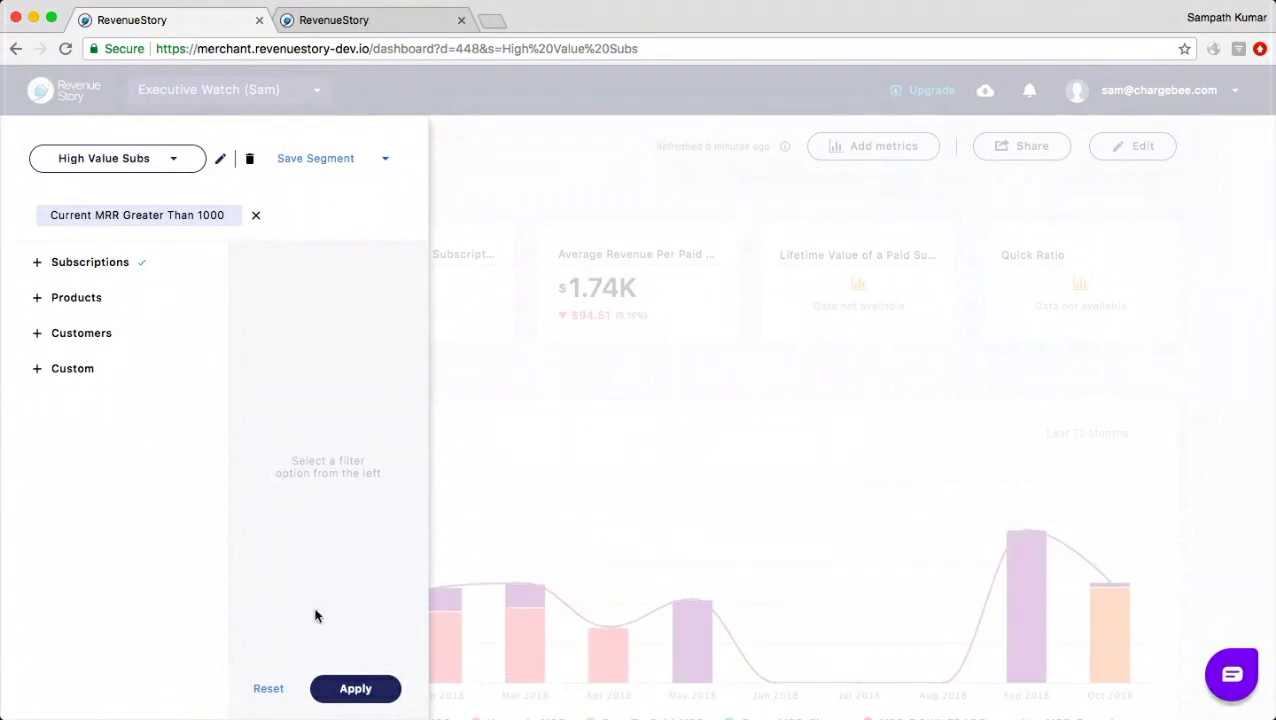
click(326, 690)
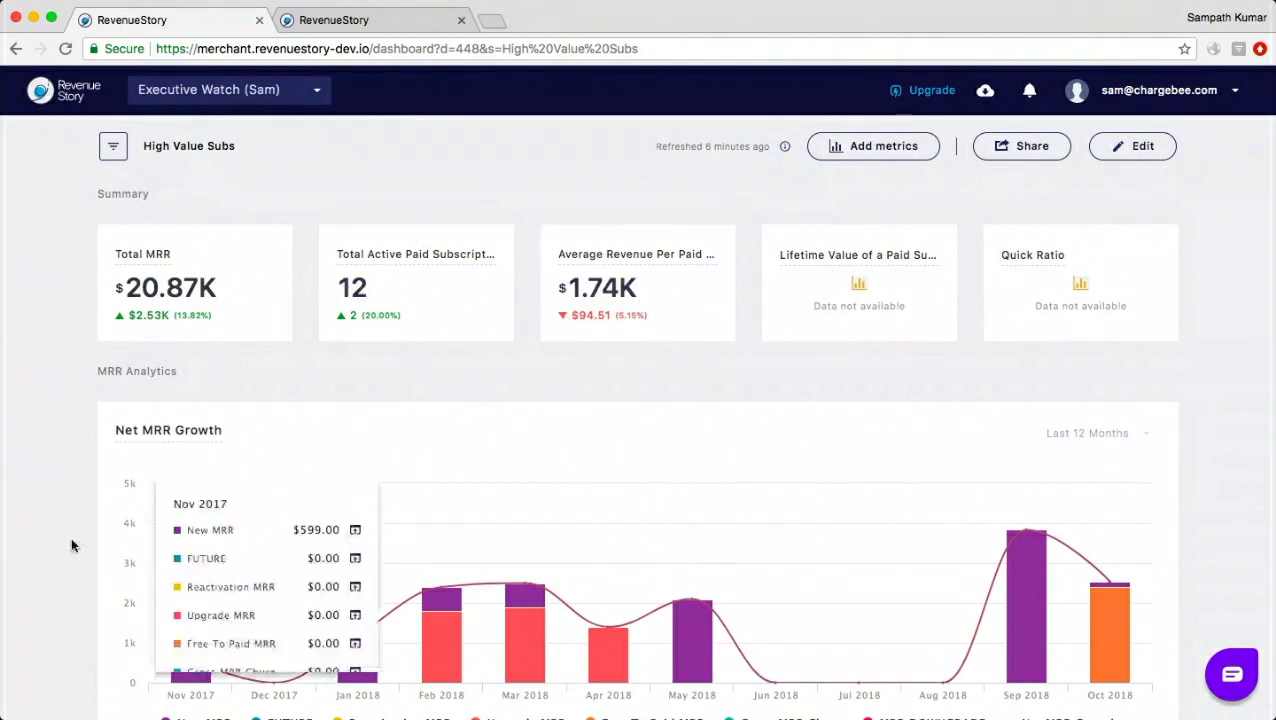
scroll(71, 542, down, 2)
scroll(71, 545, down, 1)
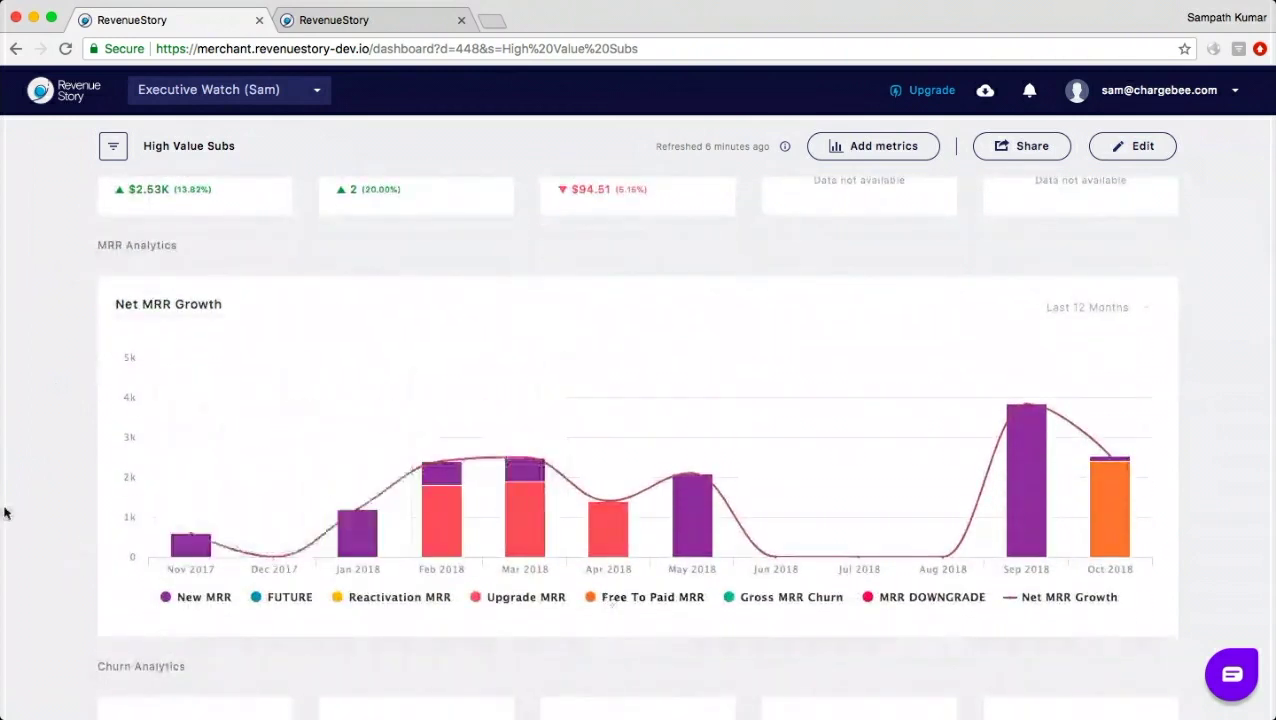
scroll(4, 513, up, 3)
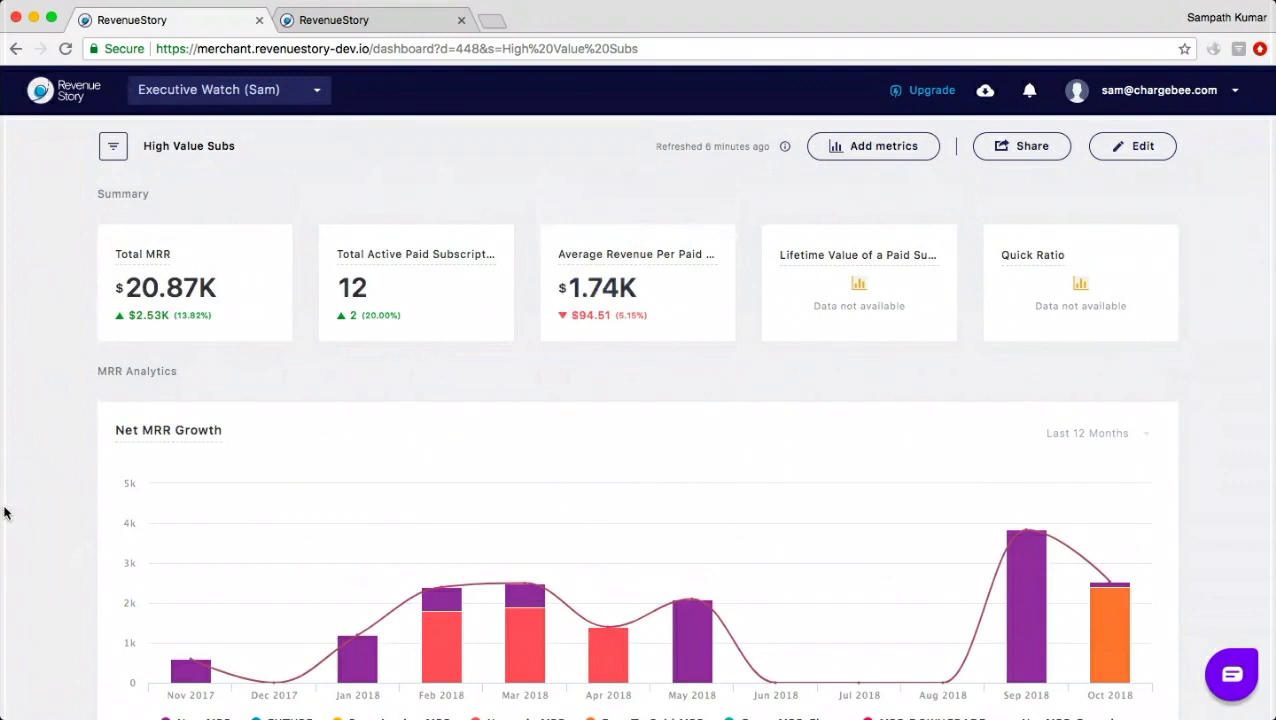
Look over the edit and save options for the High Value Subs segment.
click(113, 147)
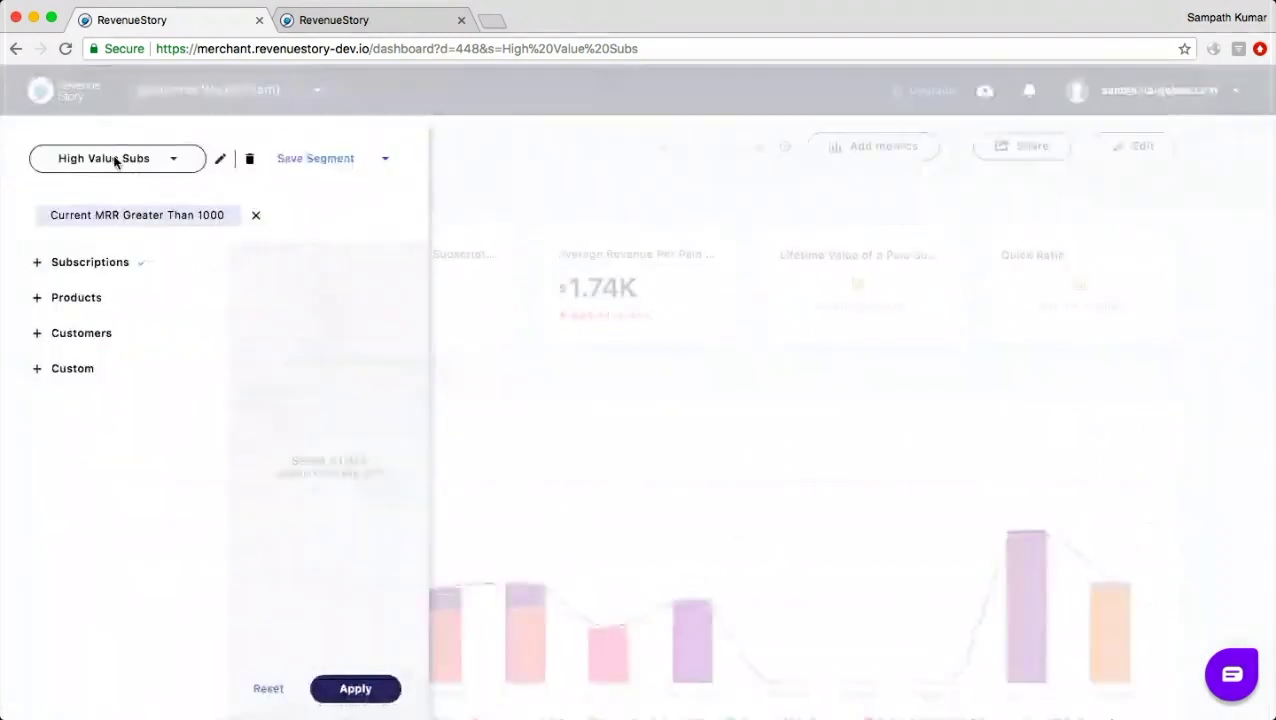
click(221, 159)
click(36, 688)
click(355, 168)
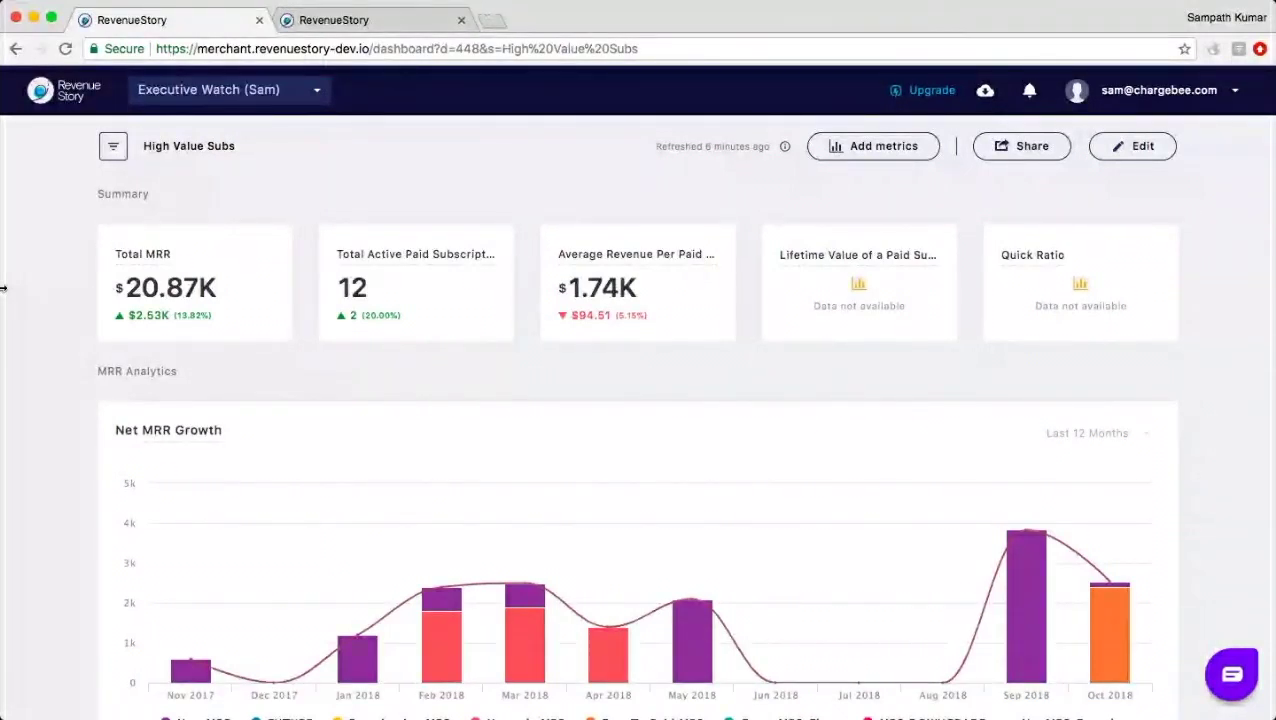
Examine the filter fields available under Products, Customers and Custom for the High Value Subs segment.
click(112, 146)
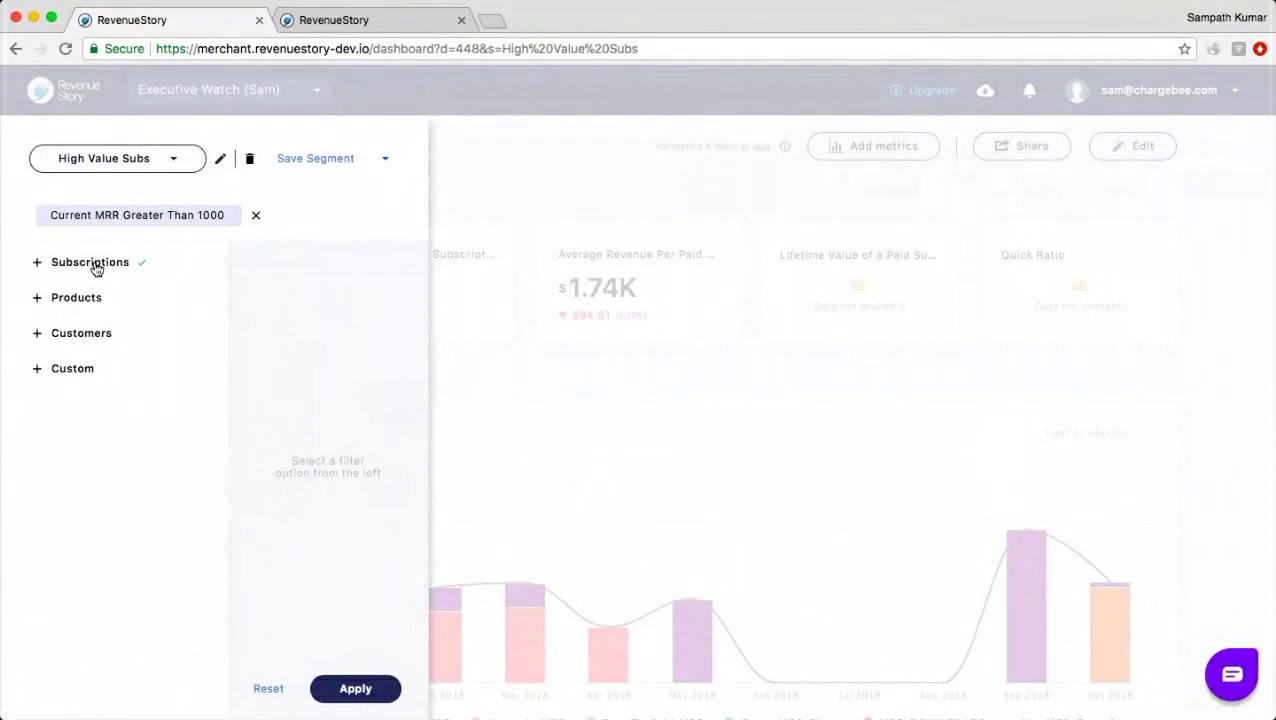
click(82, 303)
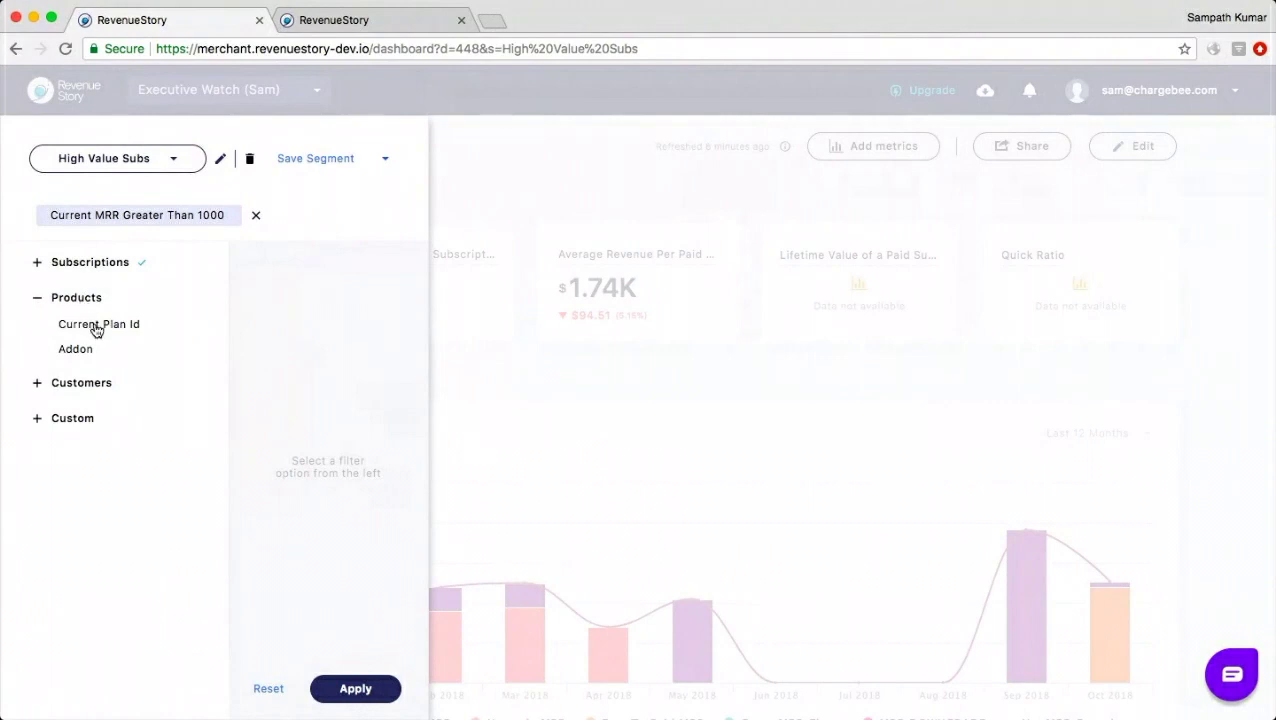
click(82, 383)
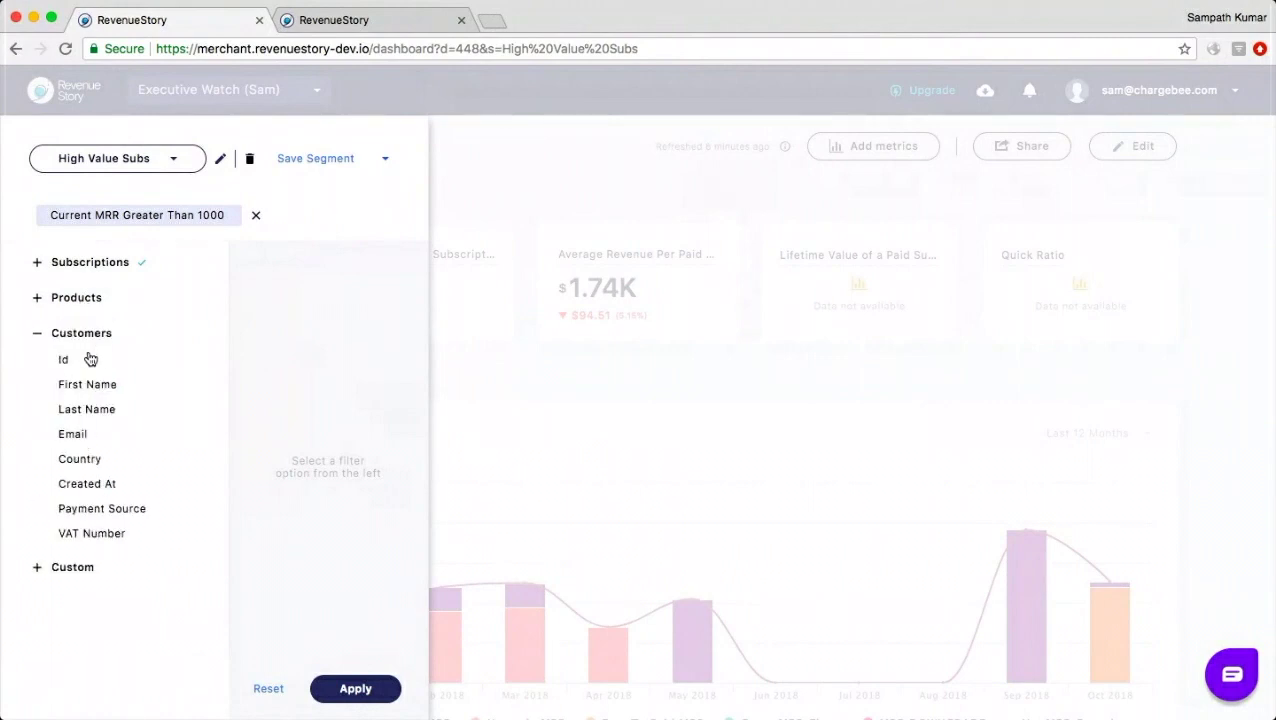
click(69, 569)
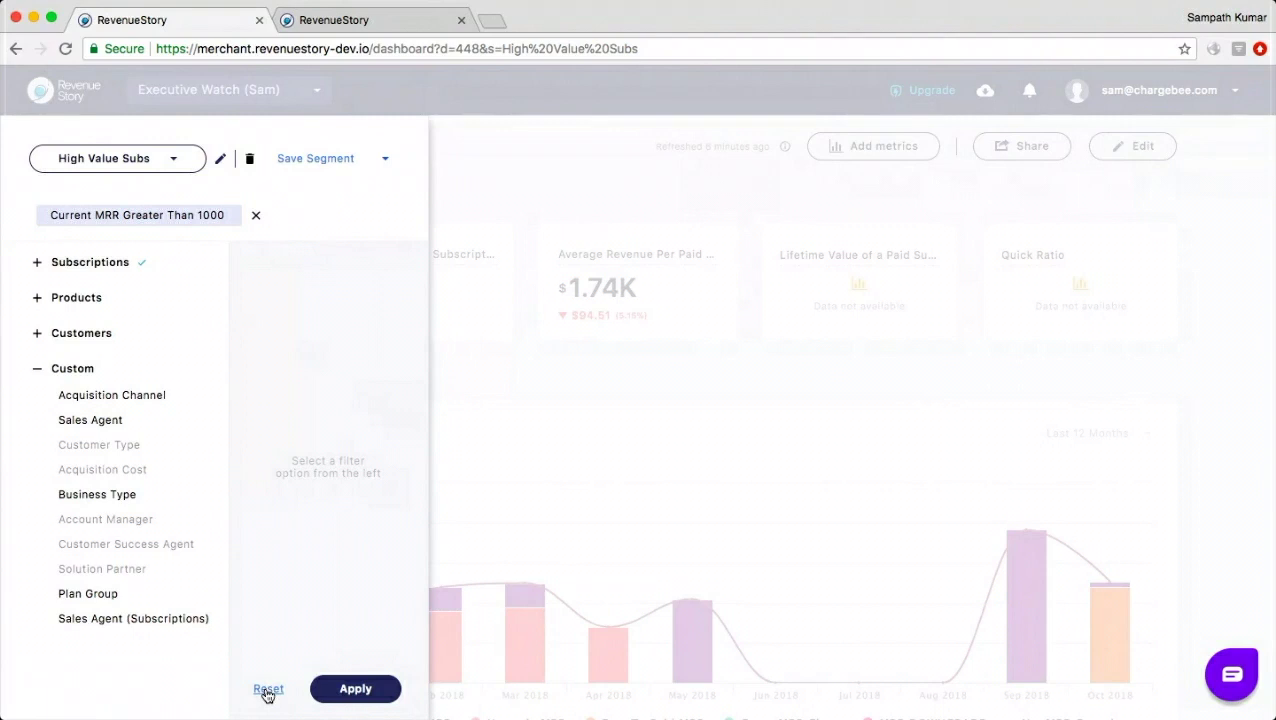
click(336, 695)
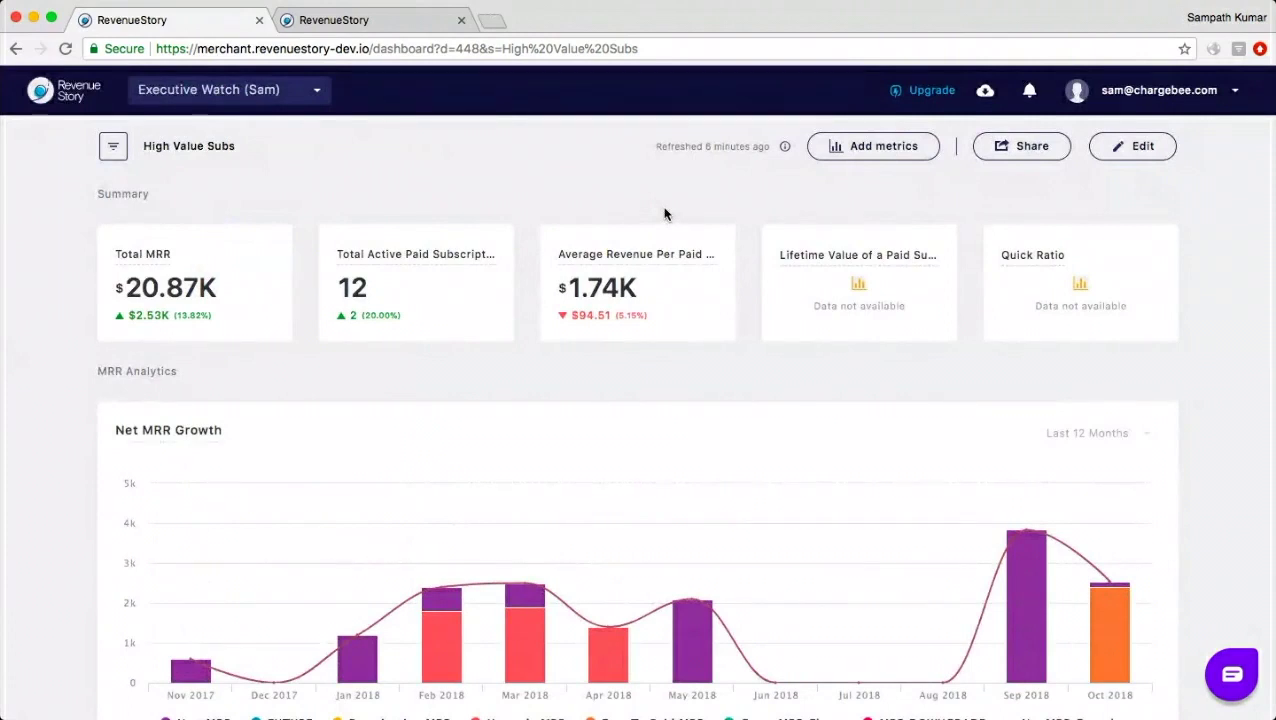
Check the Cancellation MRR alert for the High Value Subs segment in the alert settings and return to the dashboard.
click(1030, 92)
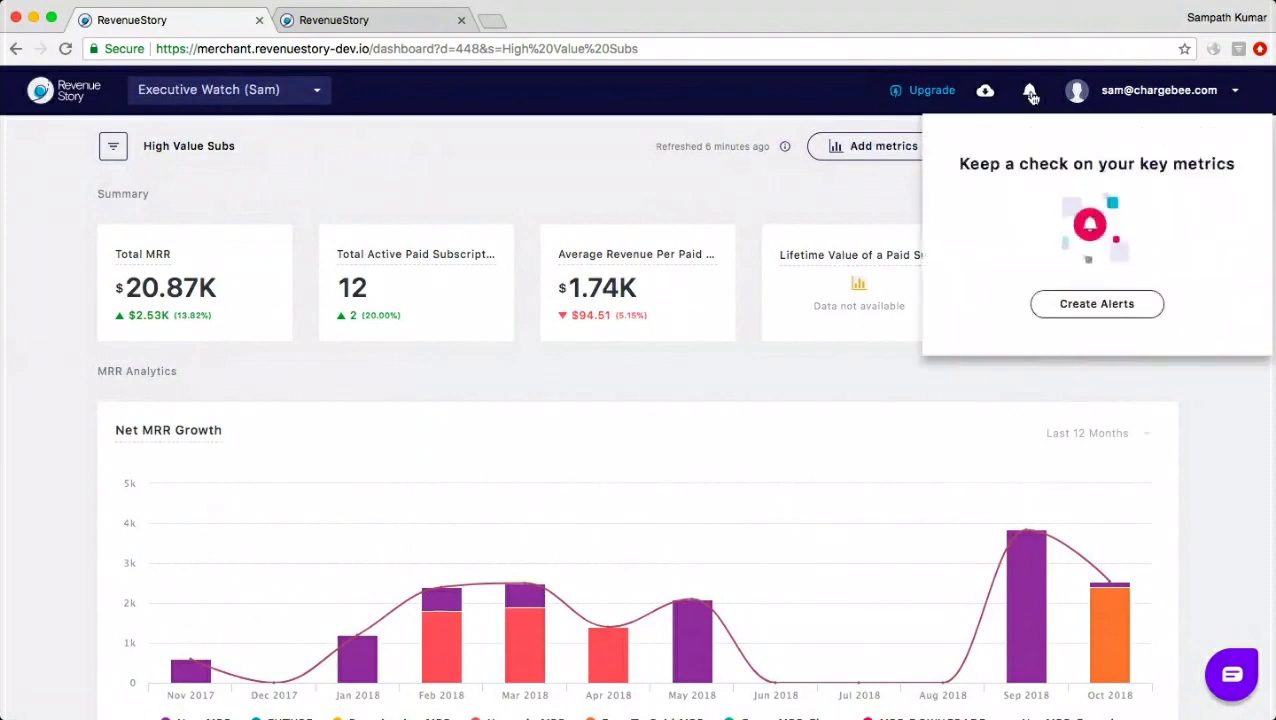
click(1091, 305)
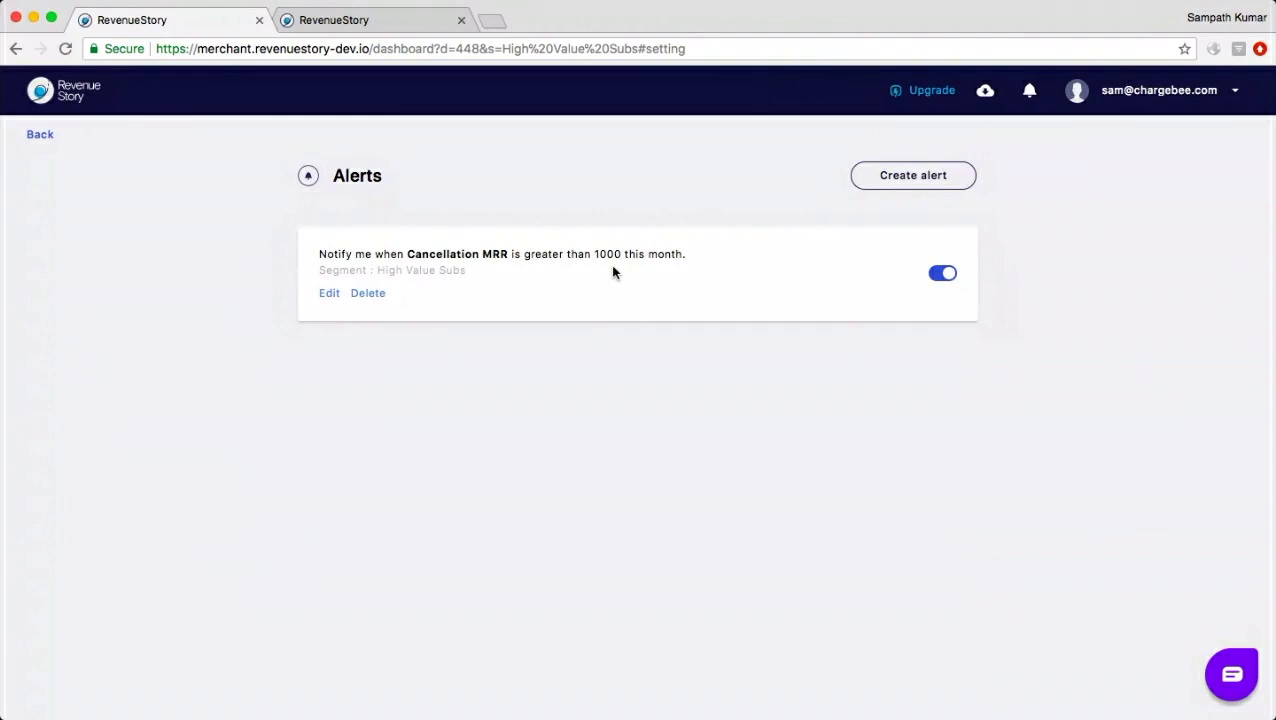
click(38, 140)
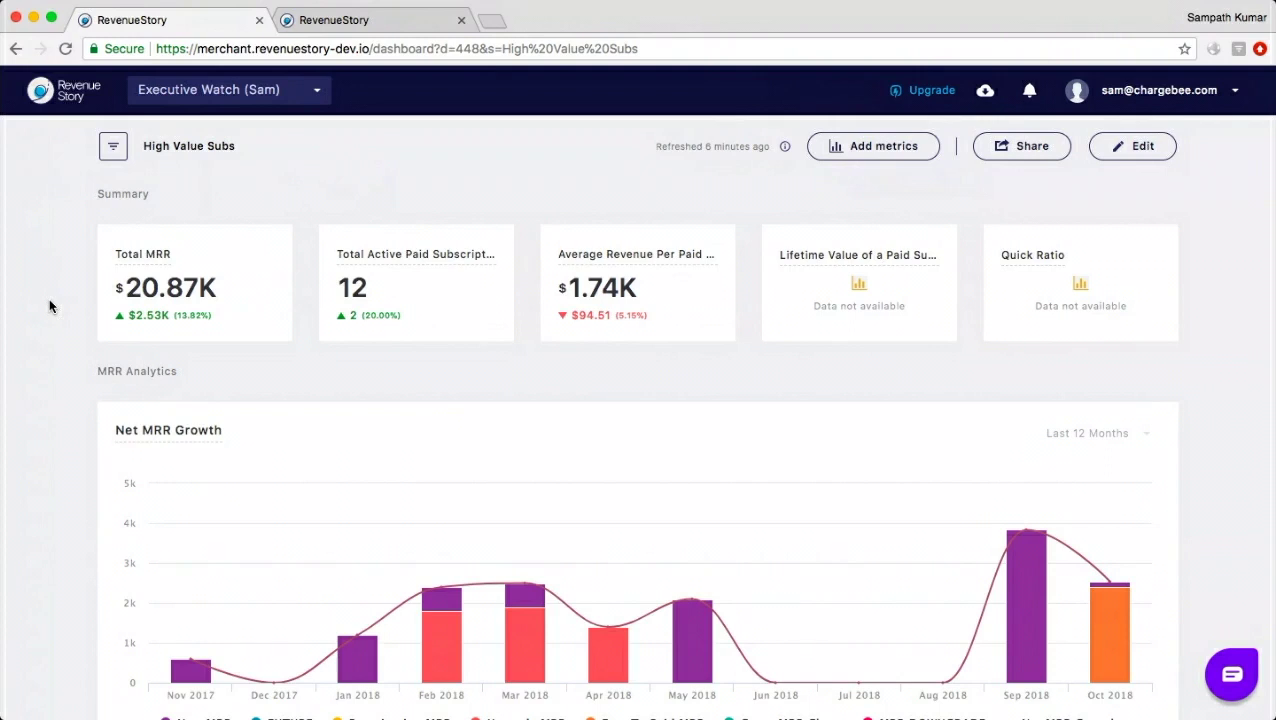
Review the High Value Subs dashboard's Net MRR Growth, Churn Analytics and MRR Retention Cohort.
scroll(49, 305, down, 5)
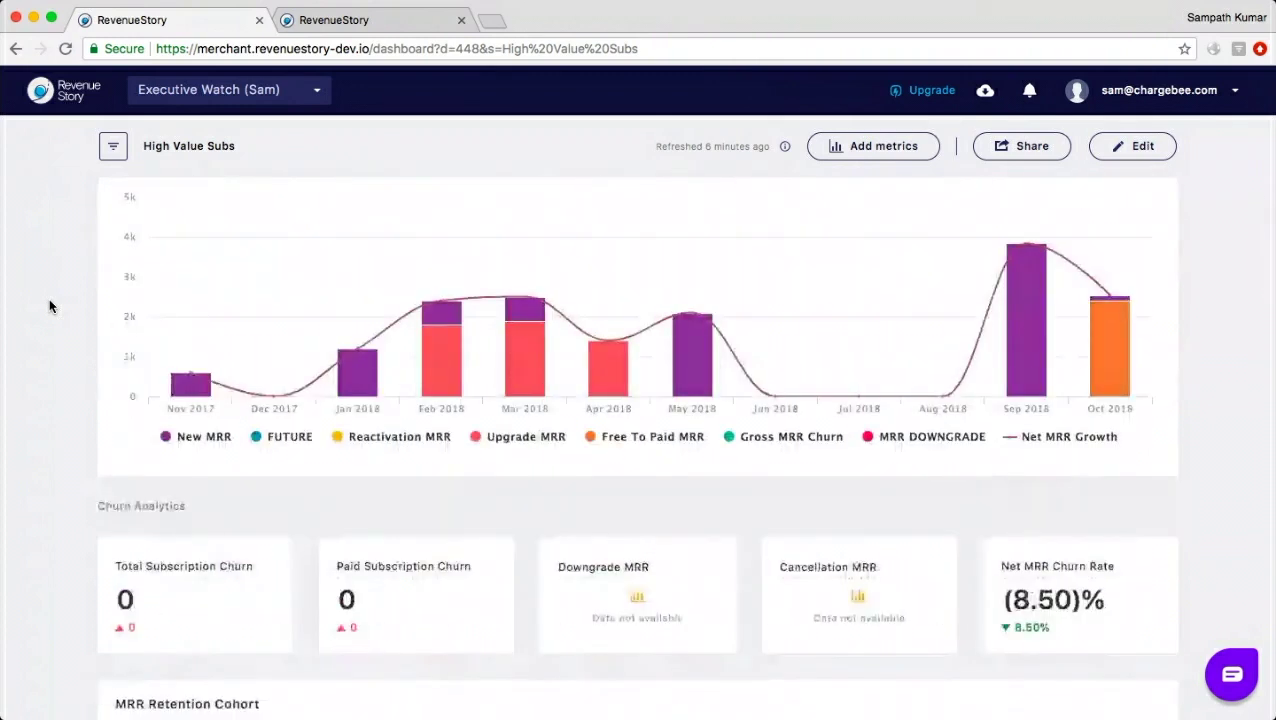
scroll(49, 305, down, 2)
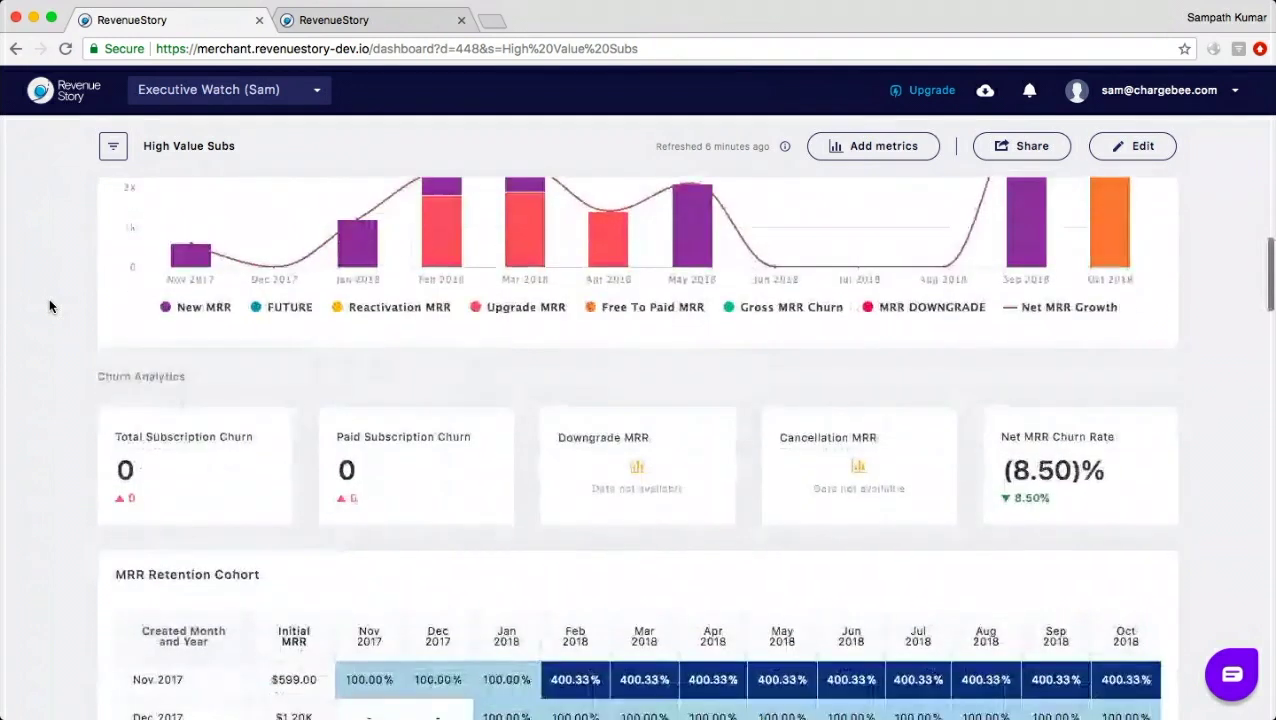
scroll(49, 305, down, 9)
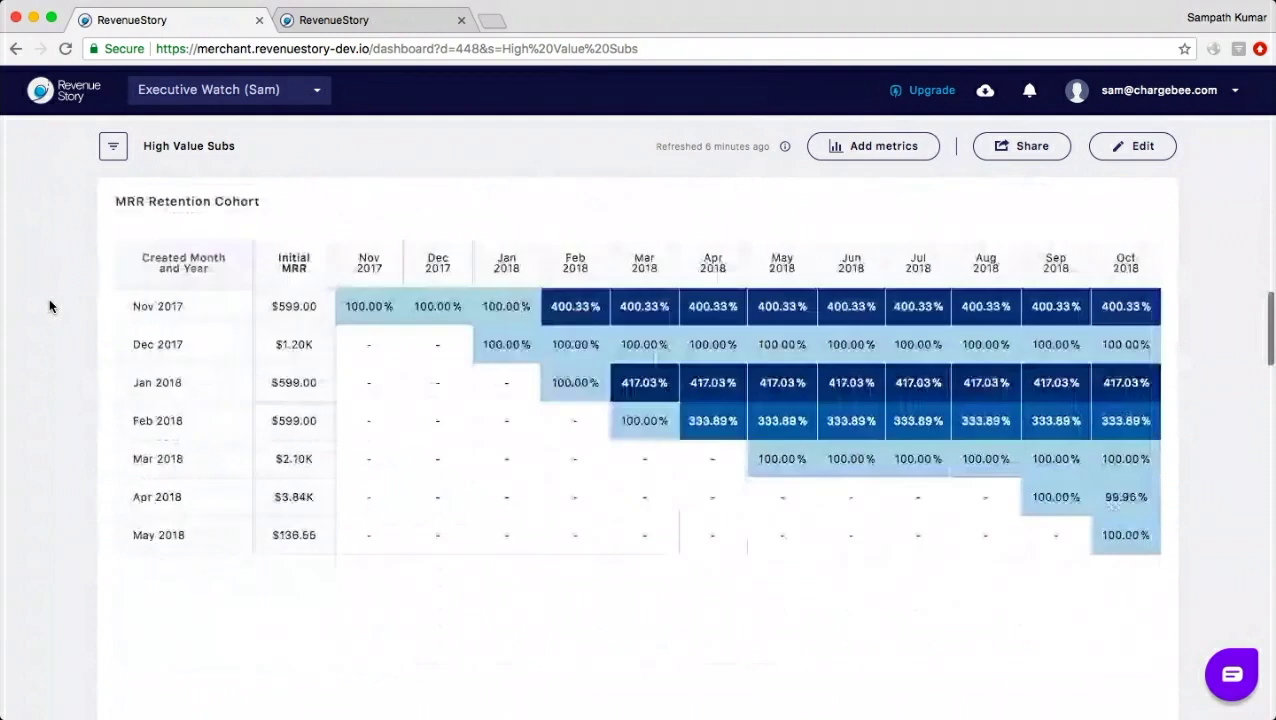
scroll(50, 305, up, 8)
scroll(50, 305, up, 10)
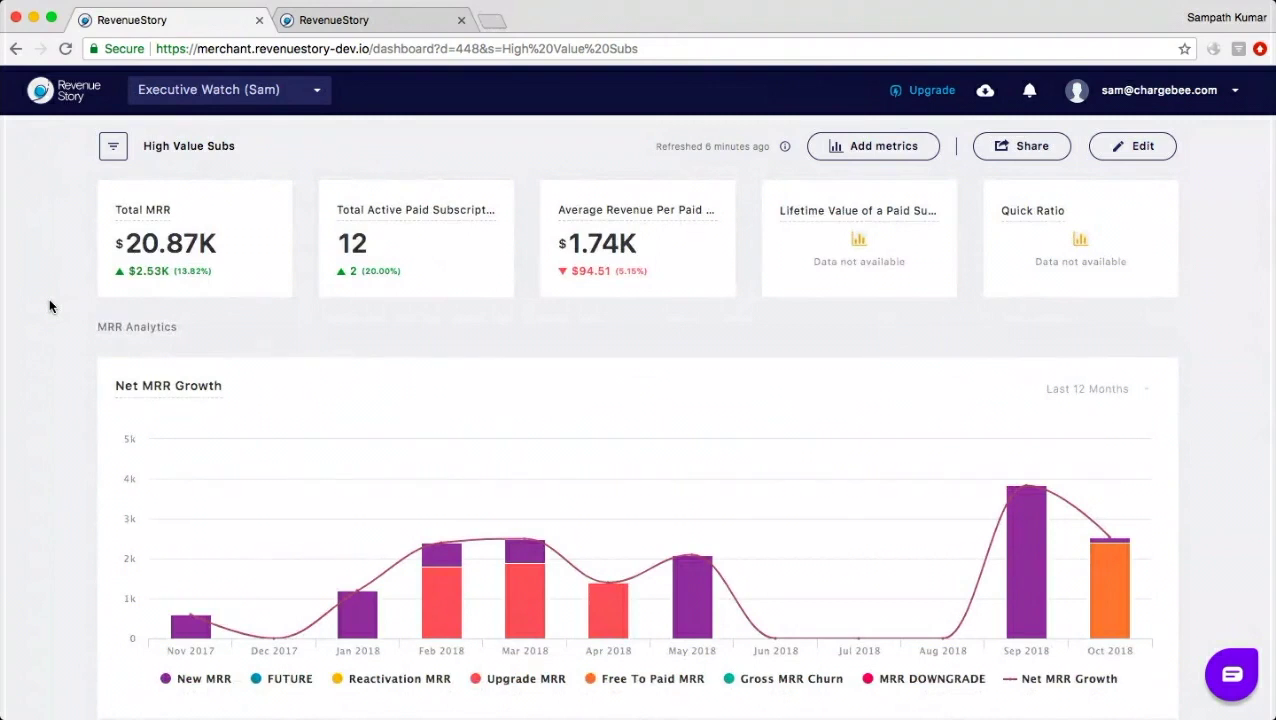
Switch to the Invoice Dashboard and examine its receivables totals, Account Receivables Aging and overdue invoices recovery breakdown.
click(333, 22)
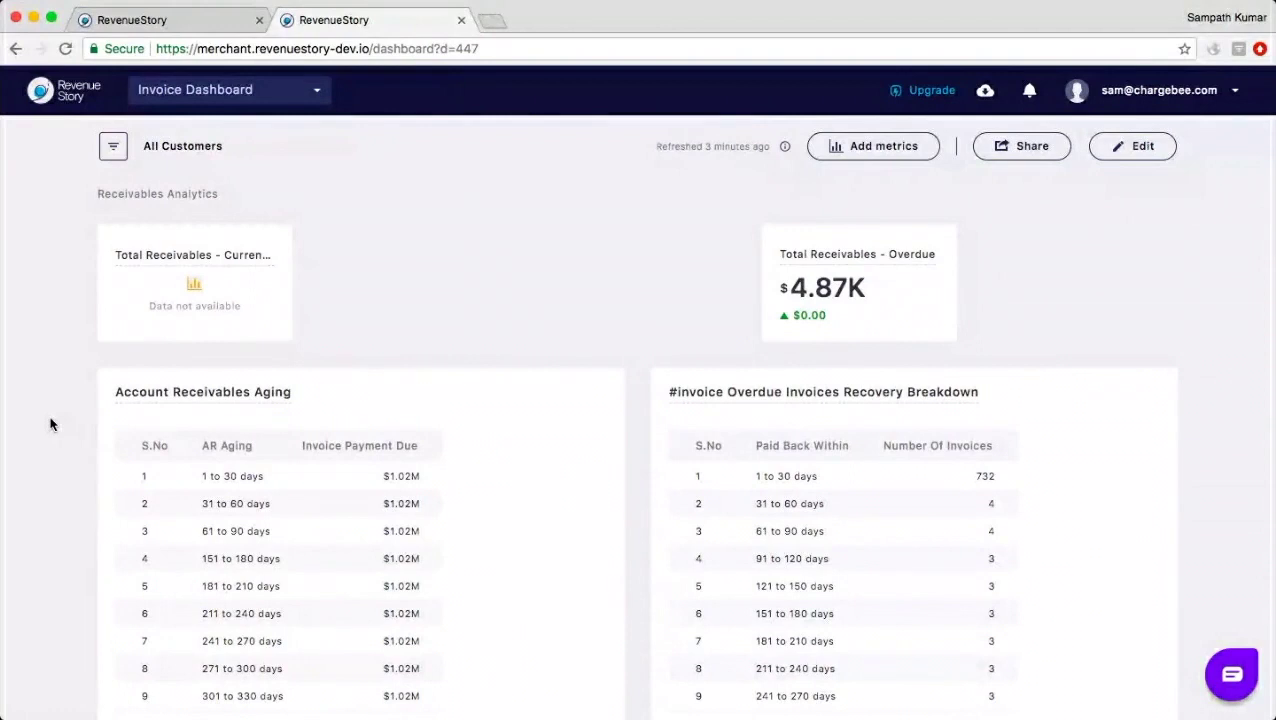
scroll(50, 424, down, 1)
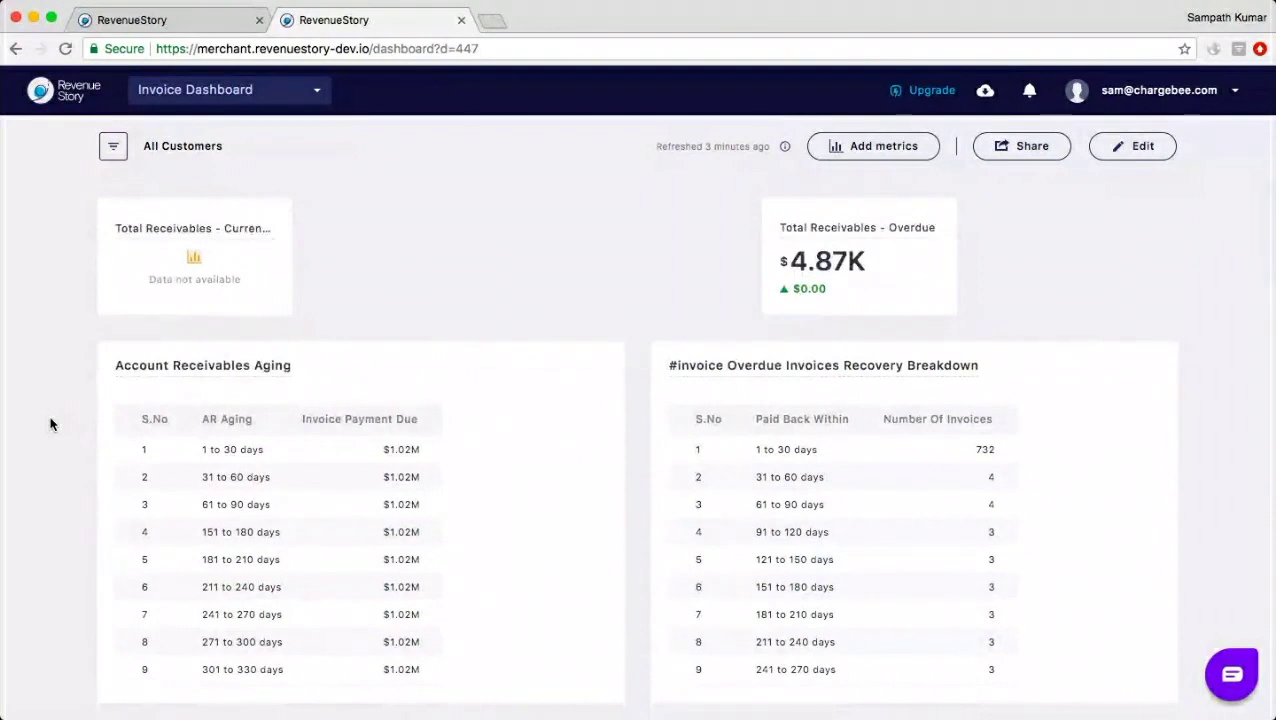
scroll(50, 424, up, 1)
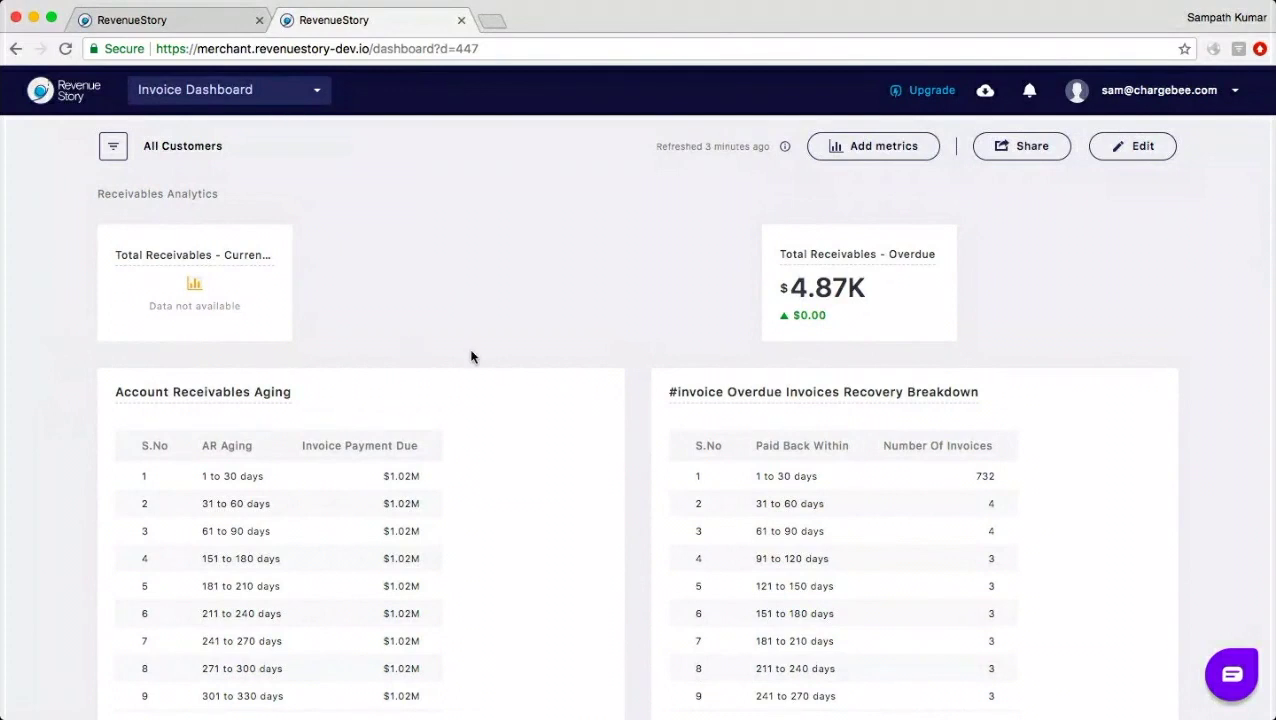
scroll(680, 351, down, 2)
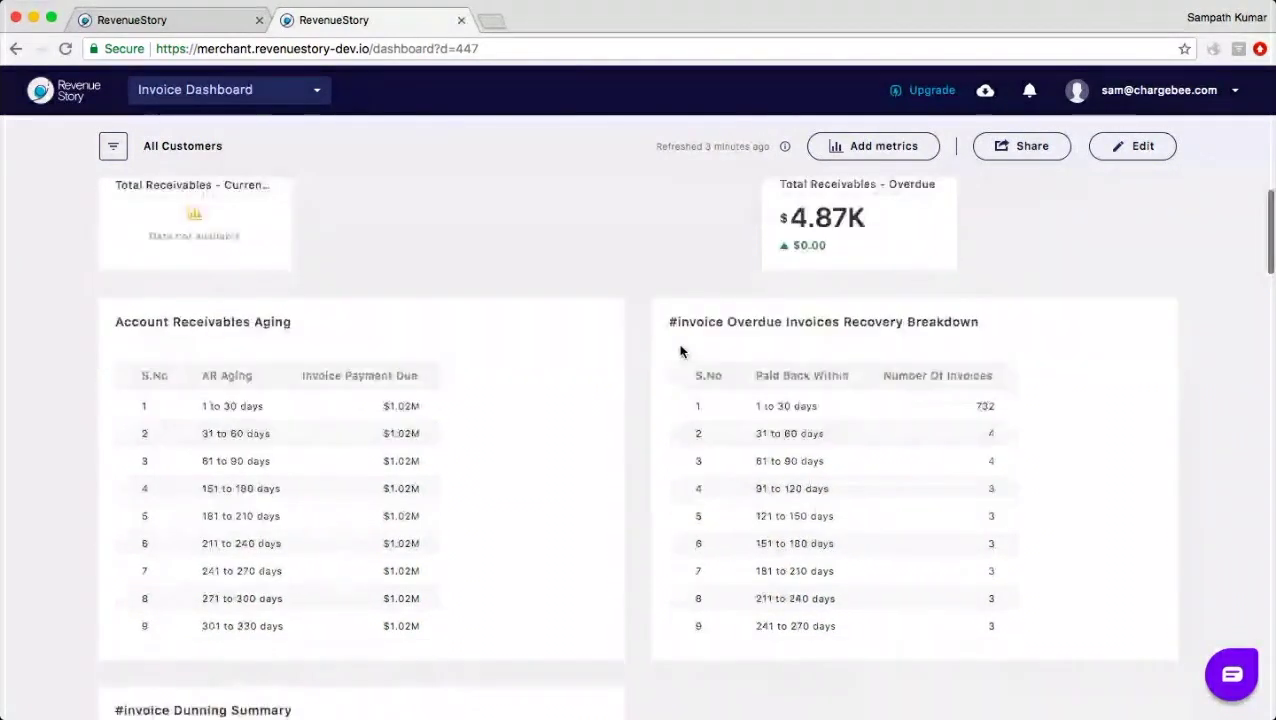
scroll(680, 351, down, 1)
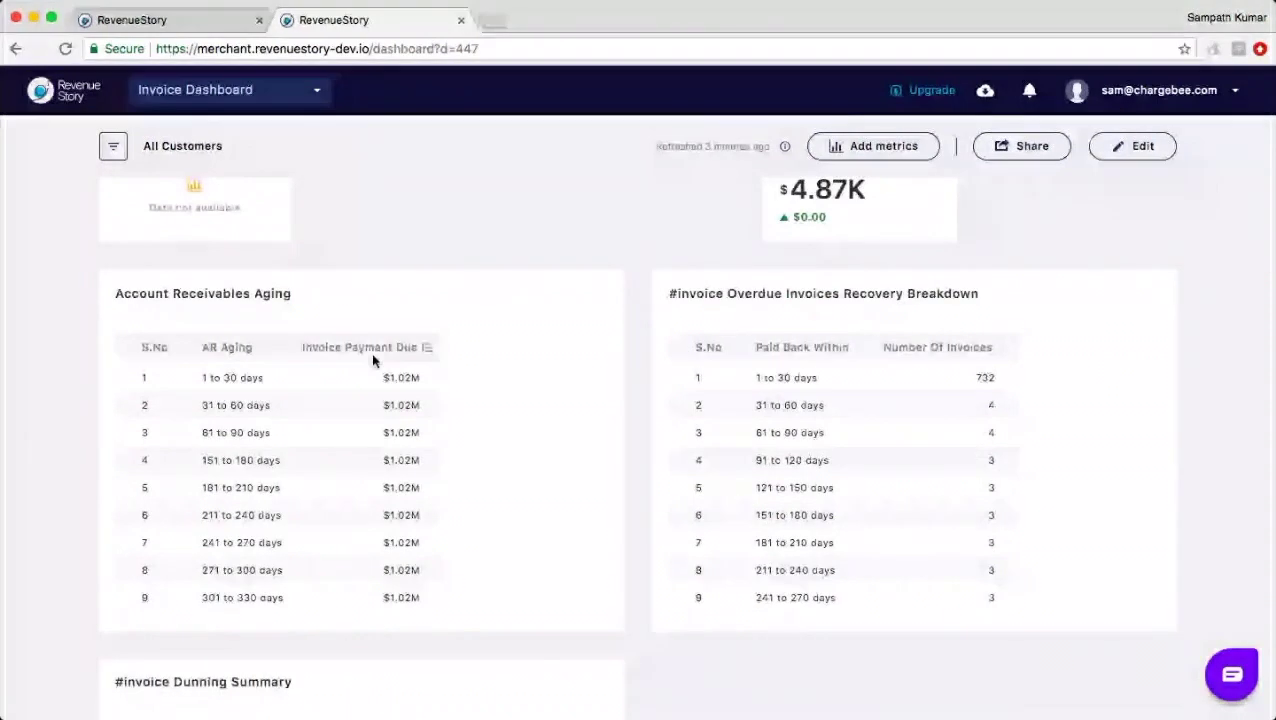
Review the Invoice Dashboard's Dunning Summary and the Total Revenue and New Revenue charts under Revenue Analytics.
scroll(640, 312, down, 3)
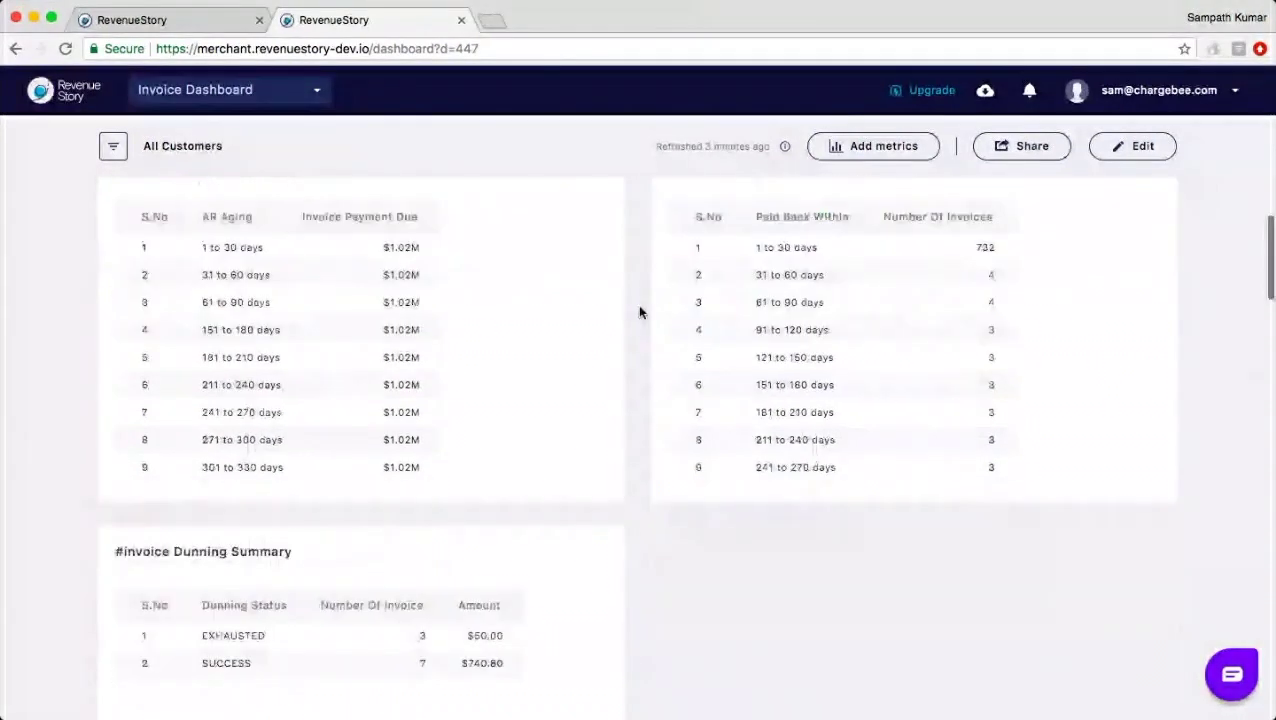
scroll(640, 312, down, 3)
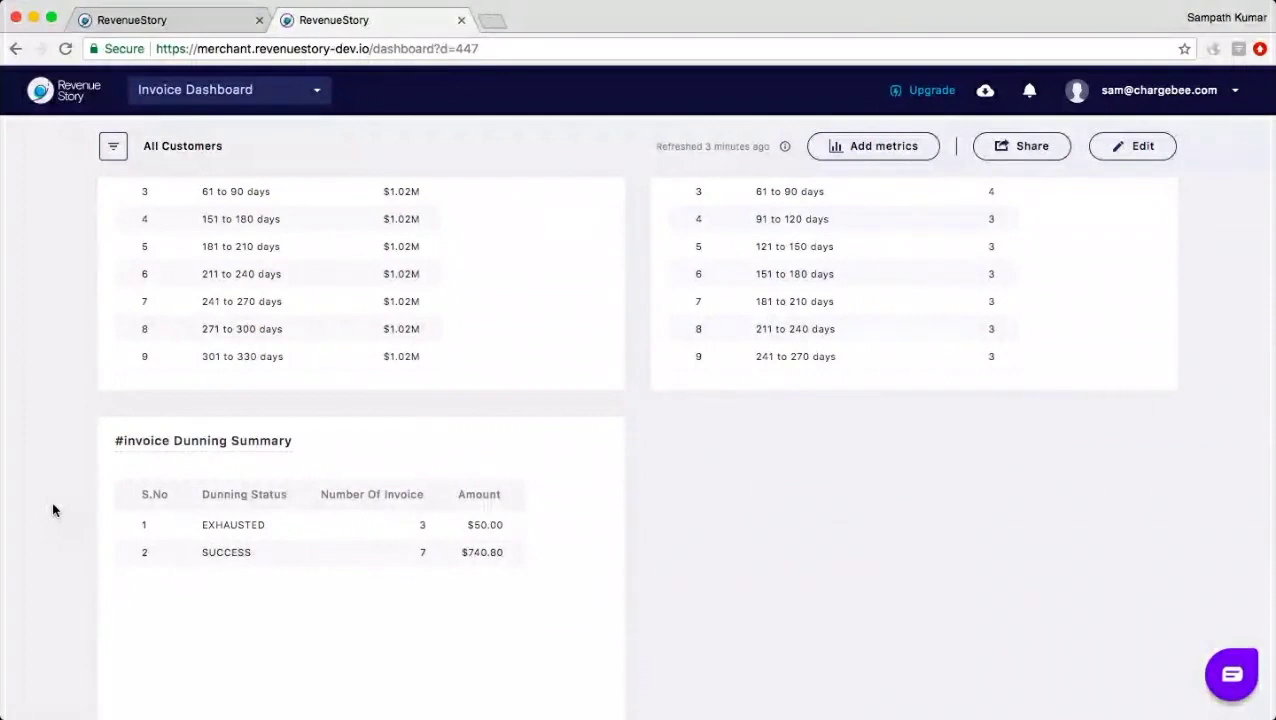
scroll(53, 510, down, 3)
scroll(53, 510, down, 5)
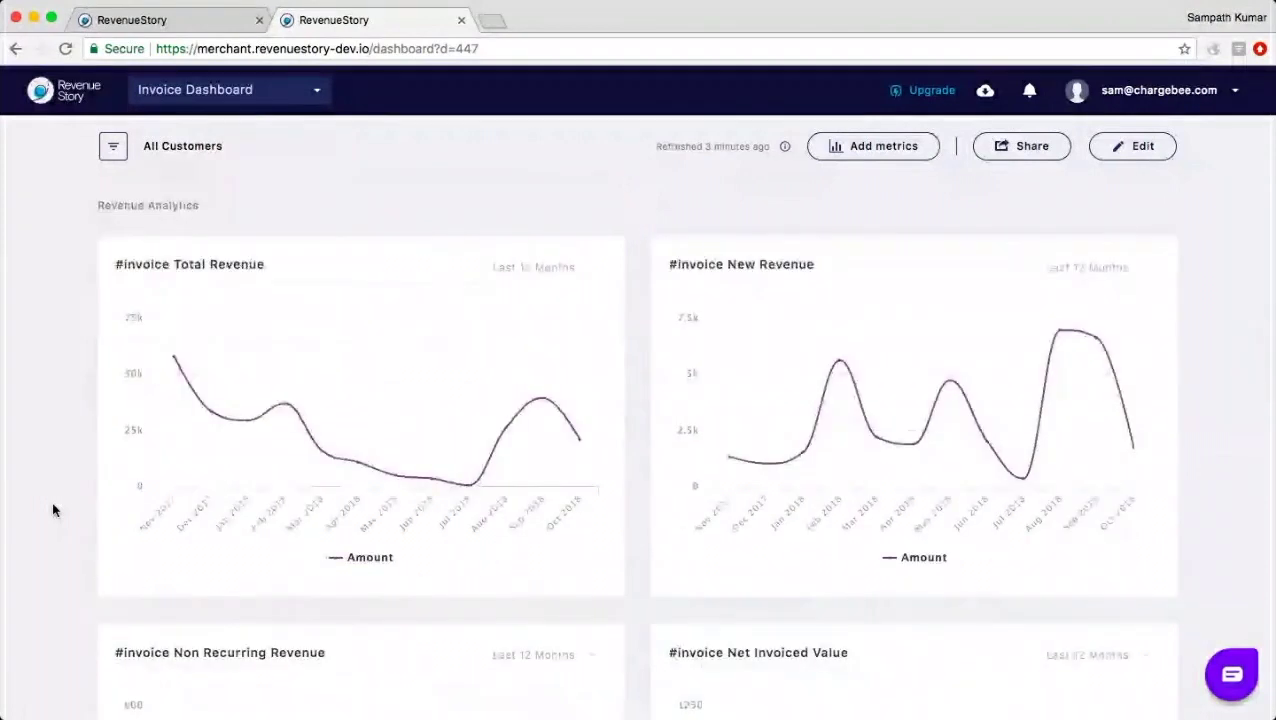
mouse_move(158, 388)
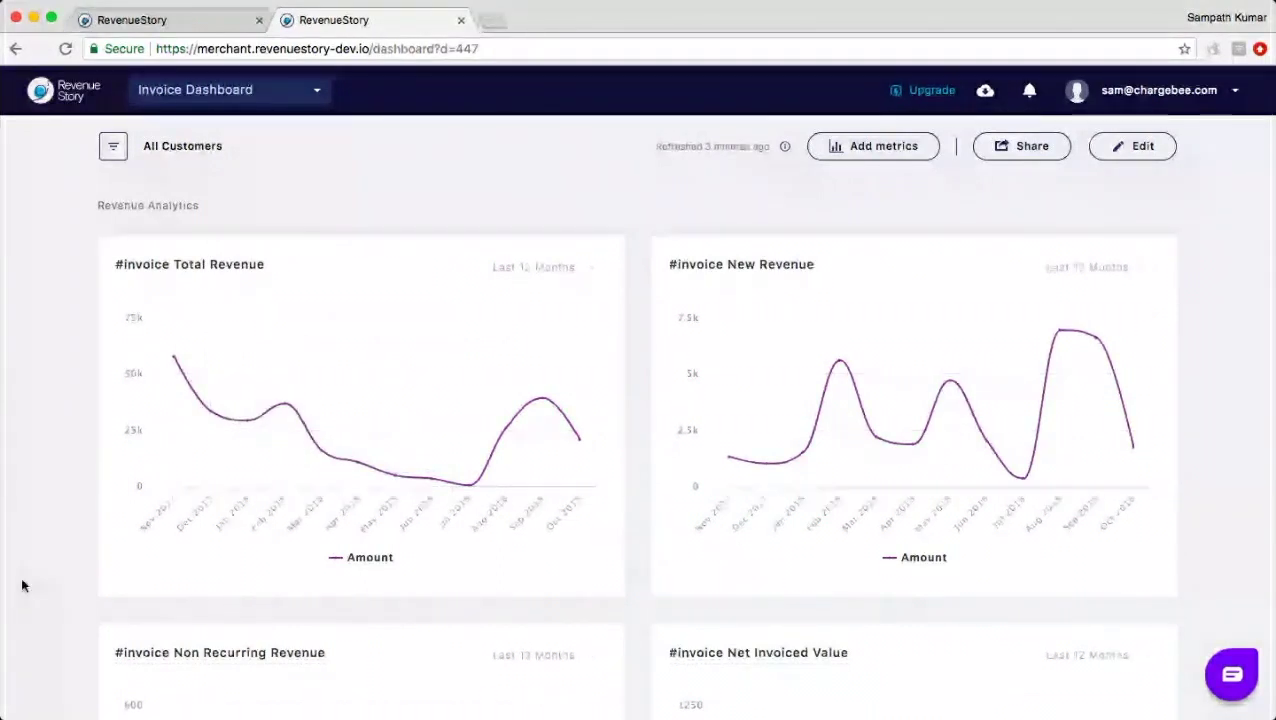
Review the Non Recurring Revenue and Net Invoiced Value charts and look through the Addon Revenue Summary rows.
scroll(22, 585, down, 3)
scroll(22, 585, down, 2)
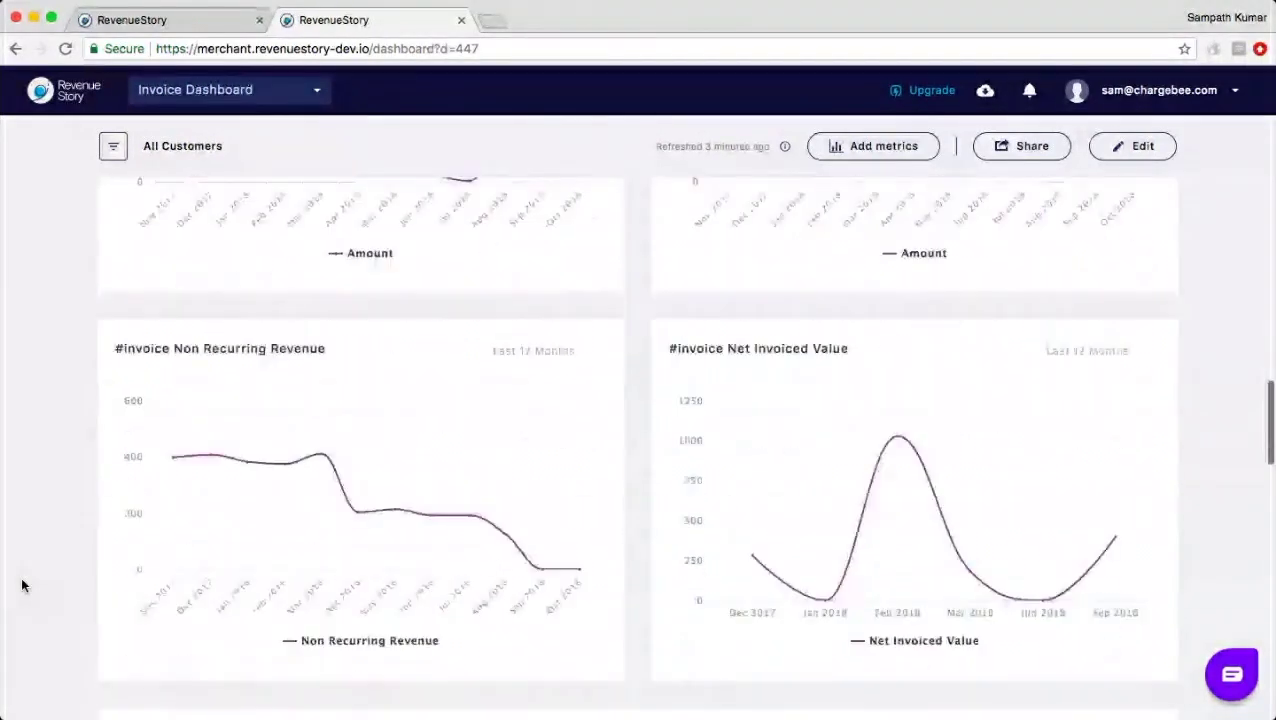
scroll(22, 585, down, 3)
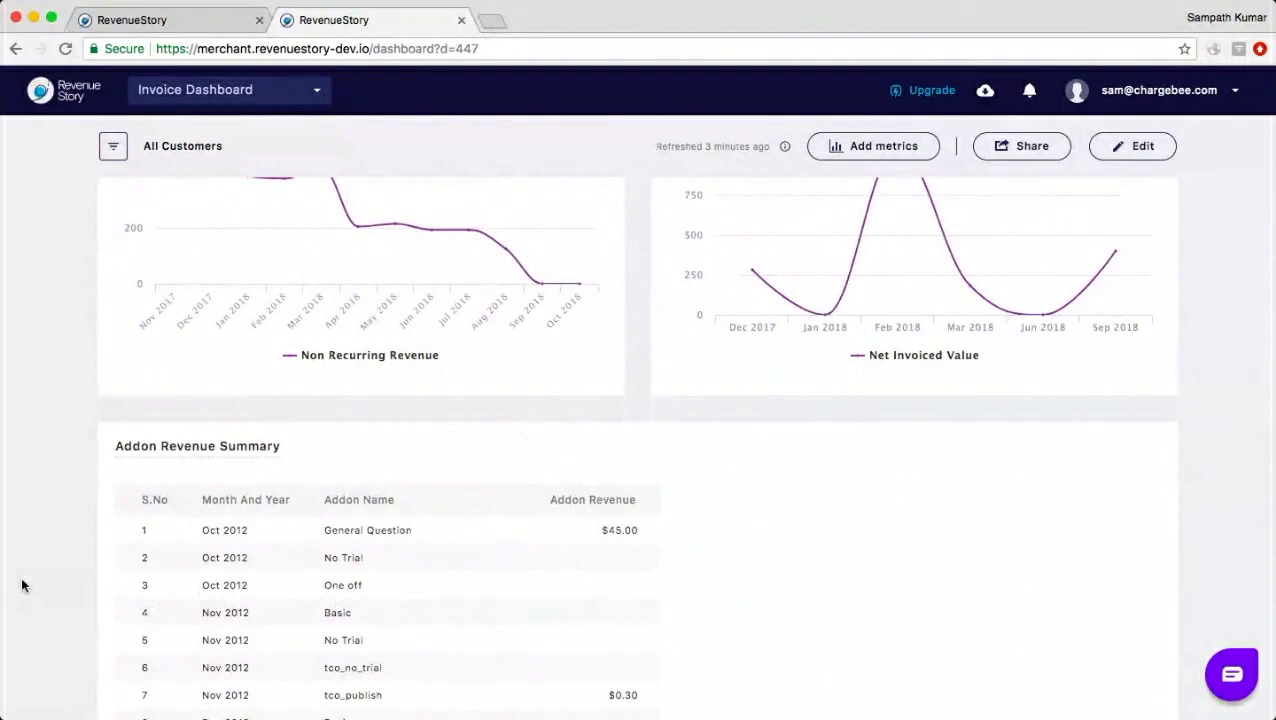
scroll(22, 585, down, 2)
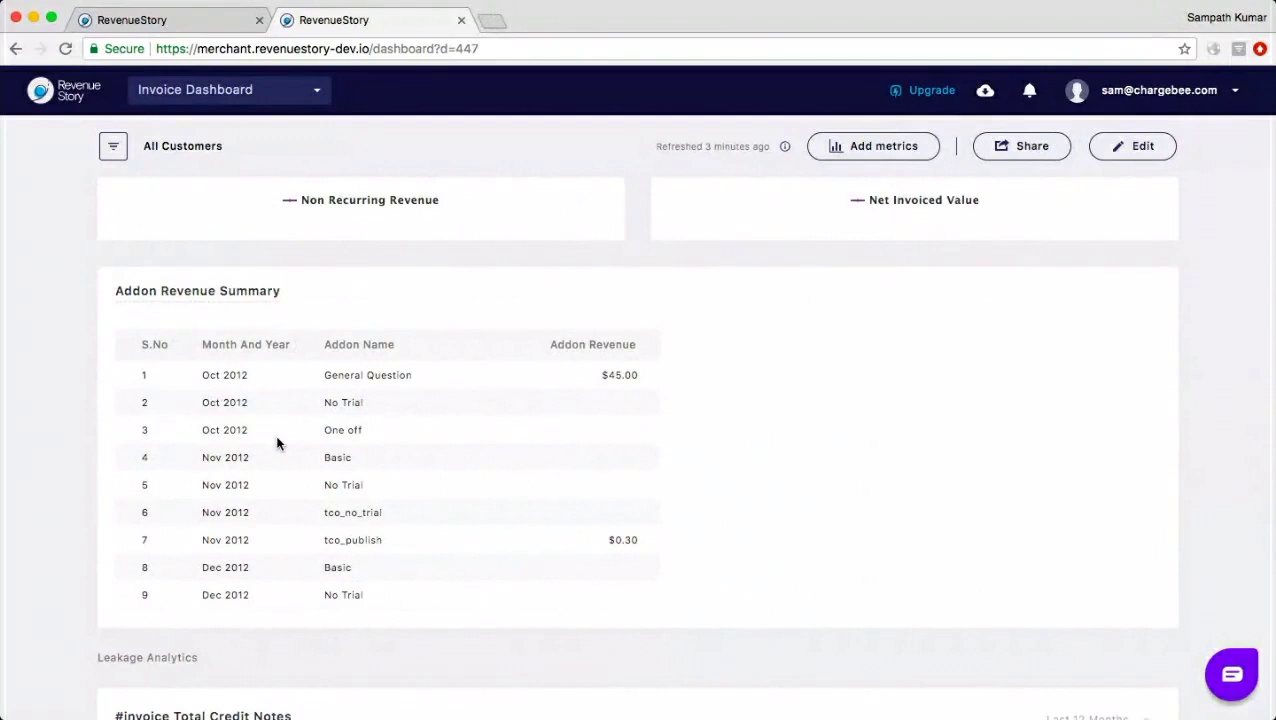
scroll(278, 443, down, 10)
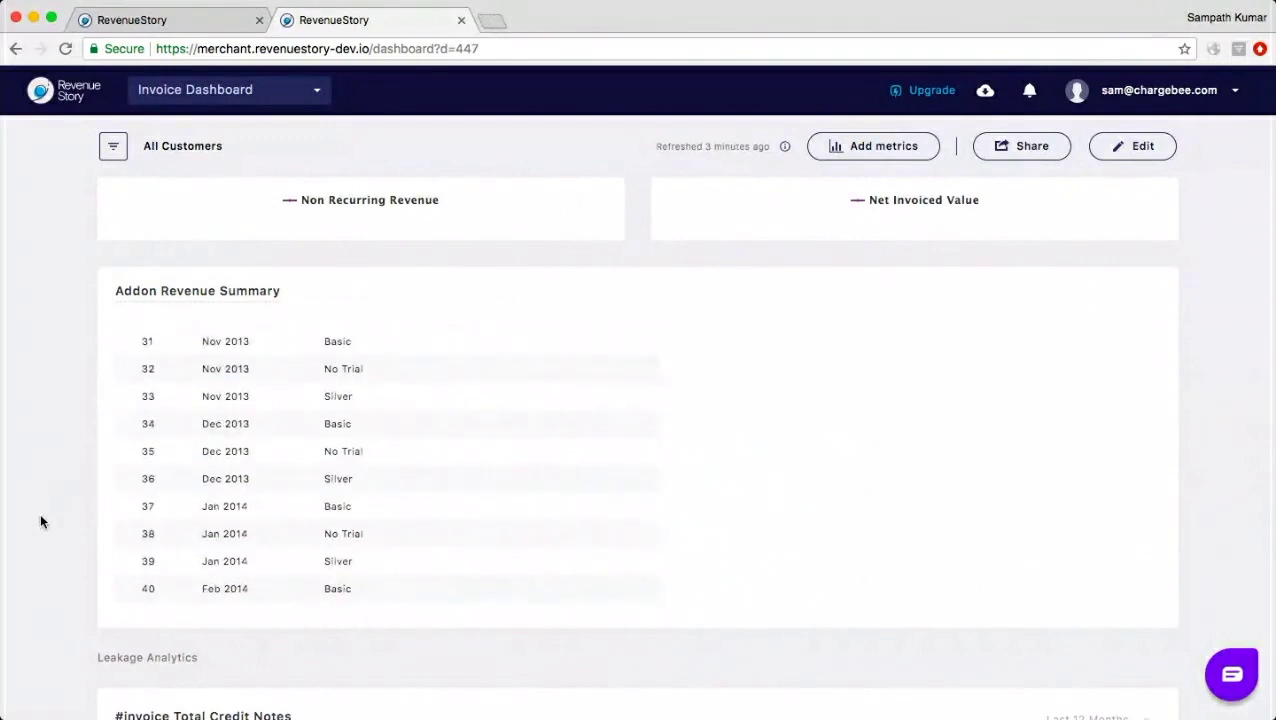
Examine Leakage Analytics: Total Credit Notes, Revenue Leakage by Coupon Type and the coupons leakage summary.
scroll(40, 519, down, 5)
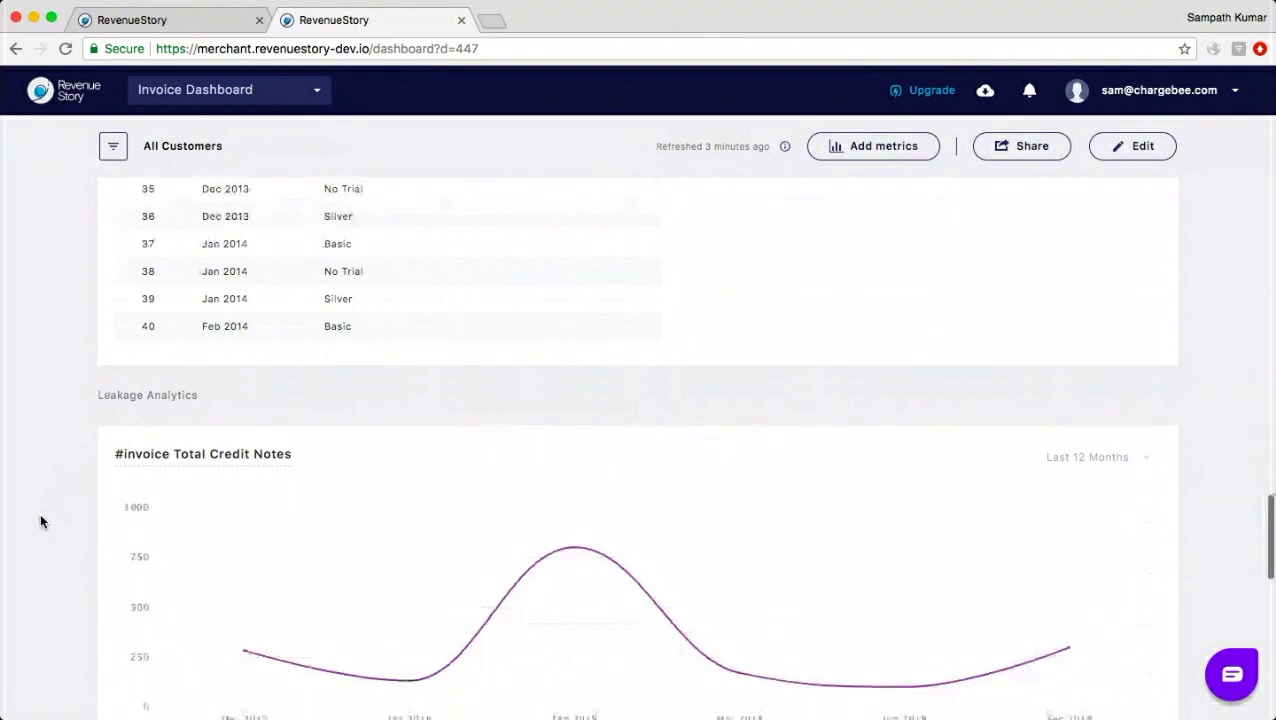
scroll(40, 520, down, 2)
scroll(41, 520, down, 1)
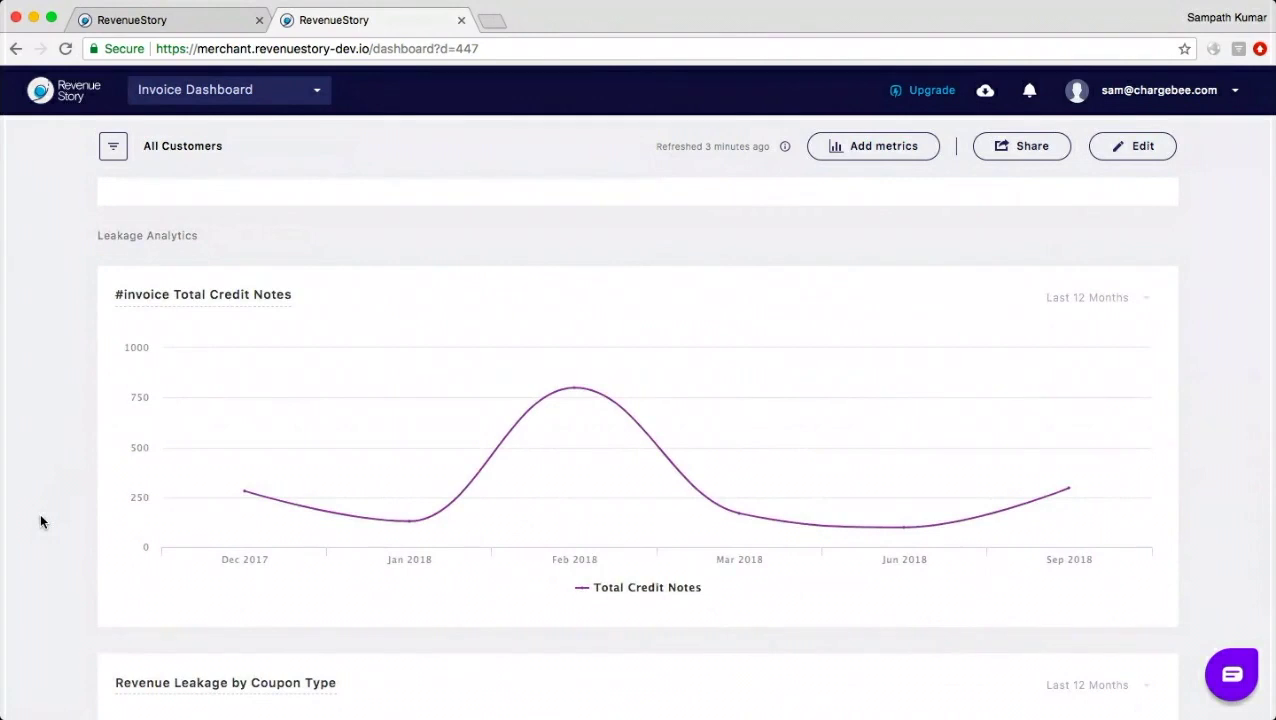
scroll(40, 520, down, 5)
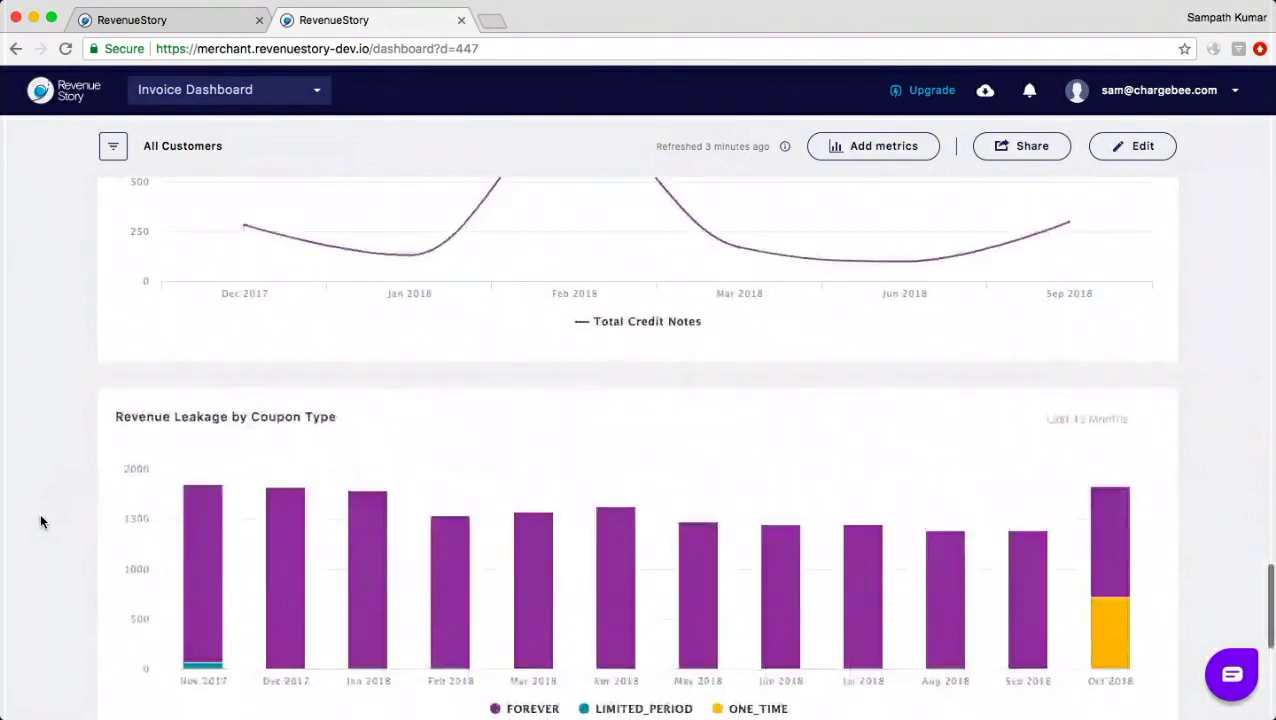
scroll(40, 520, down, 8)
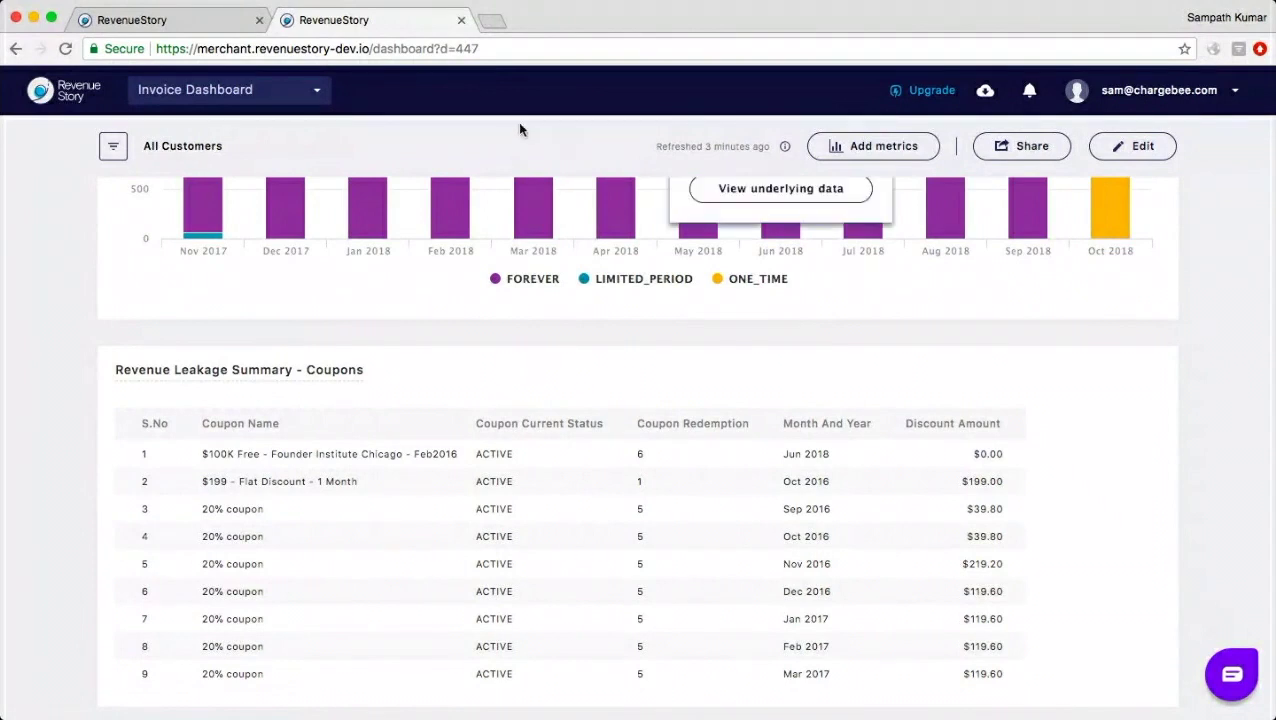
Glance at the Executive Watch dashboard, return to the Invoice Dashboard and revisit its Revenue Analytics charts.
click(183, 20)
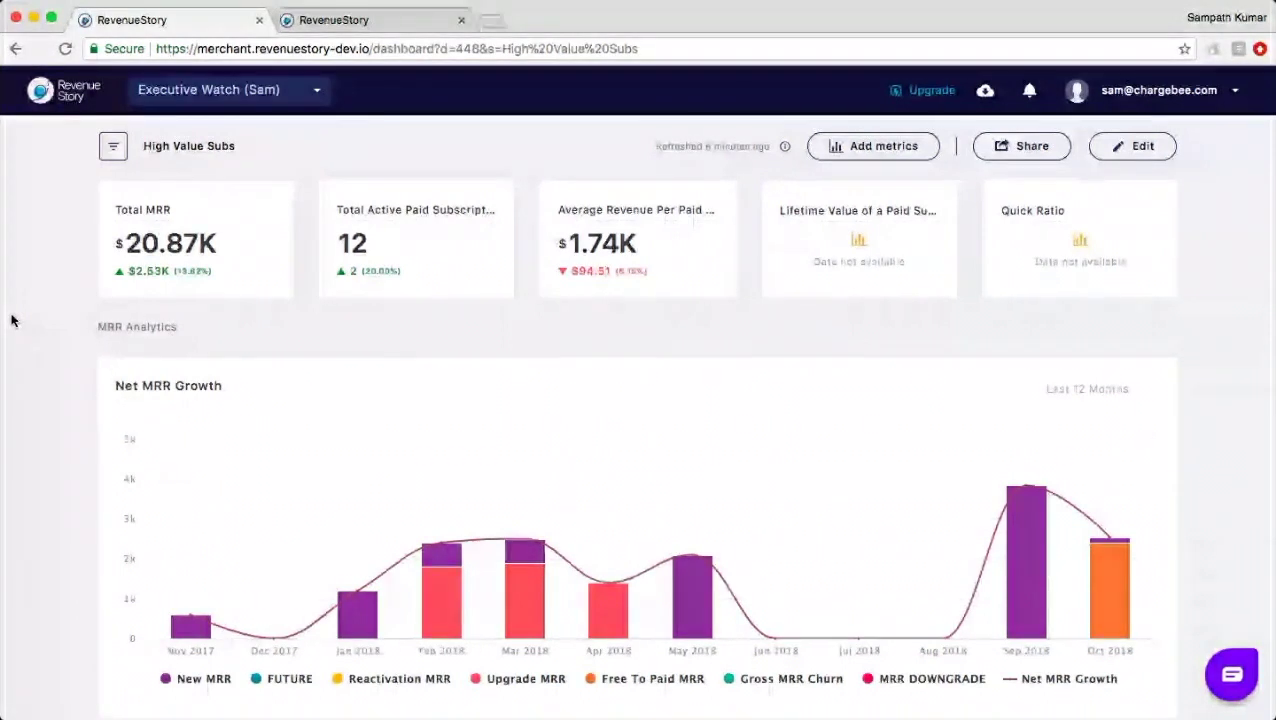
click(322, 19)
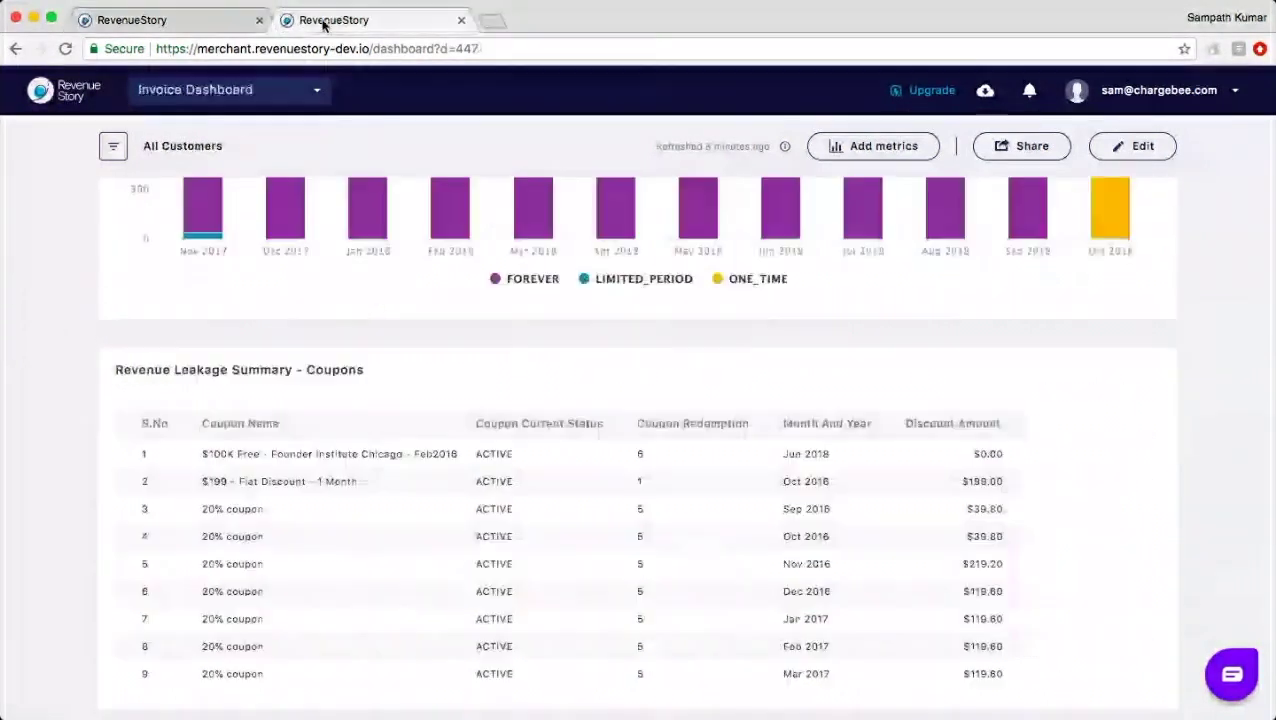
scroll(15, 524, up, 10)
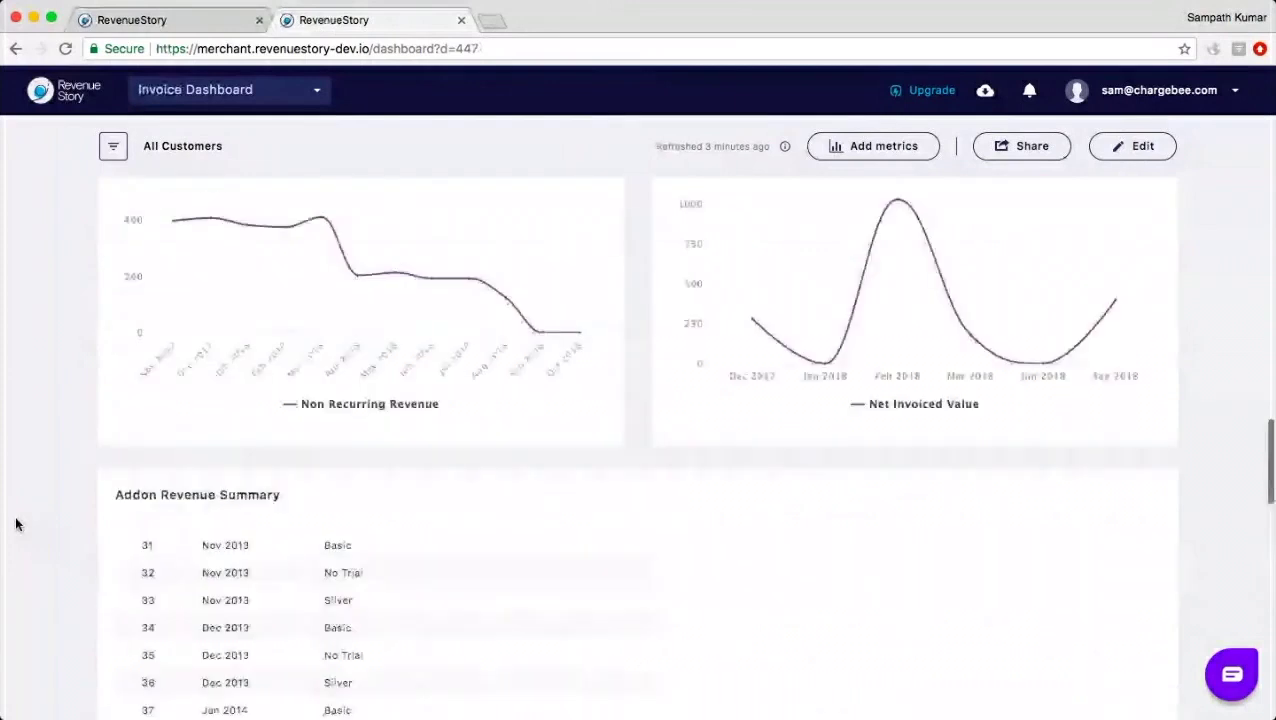
scroll(15, 515, up, 5)
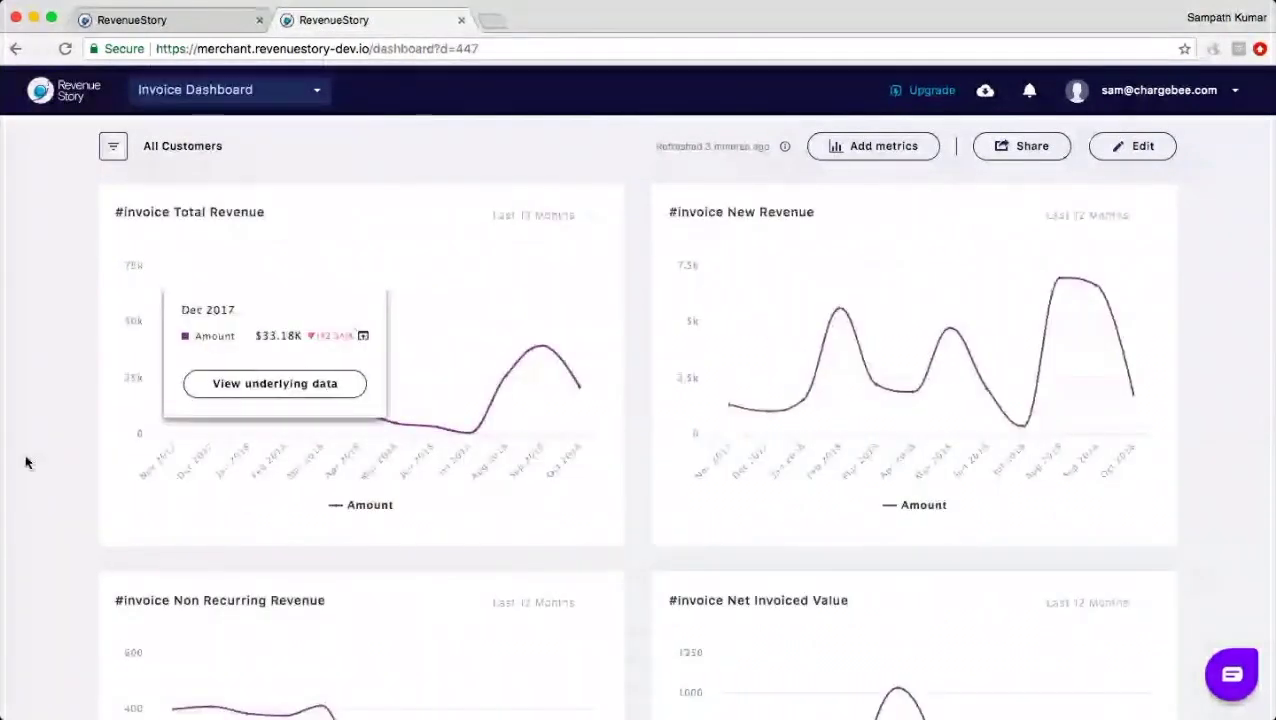
scroll(27, 462, down, 4)
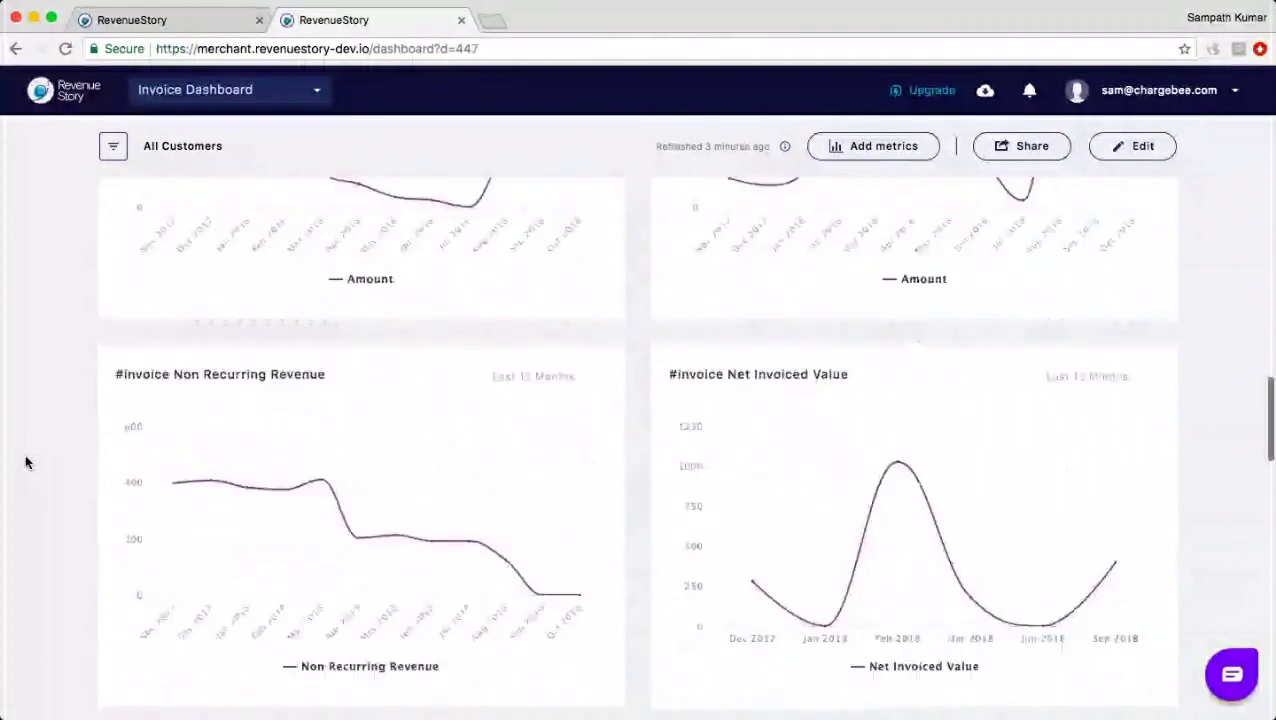
scroll(27, 462, down, 1)
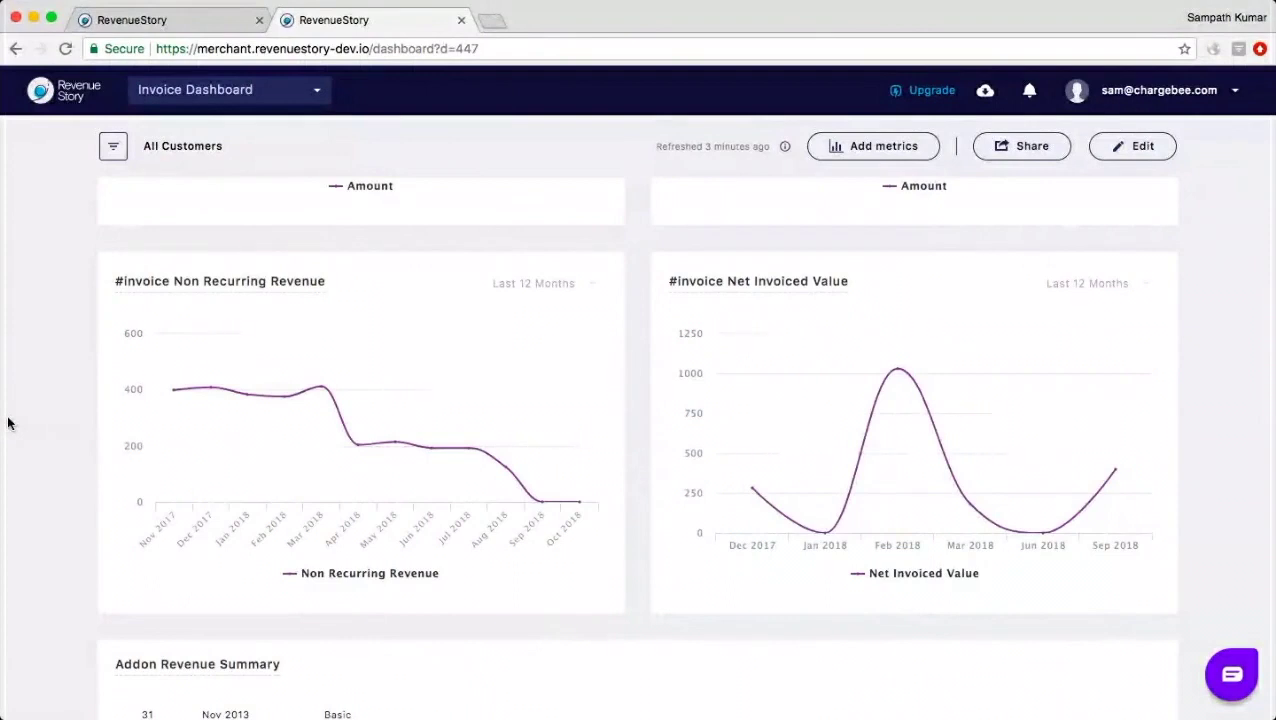
scroll(8, 423, up, 3)
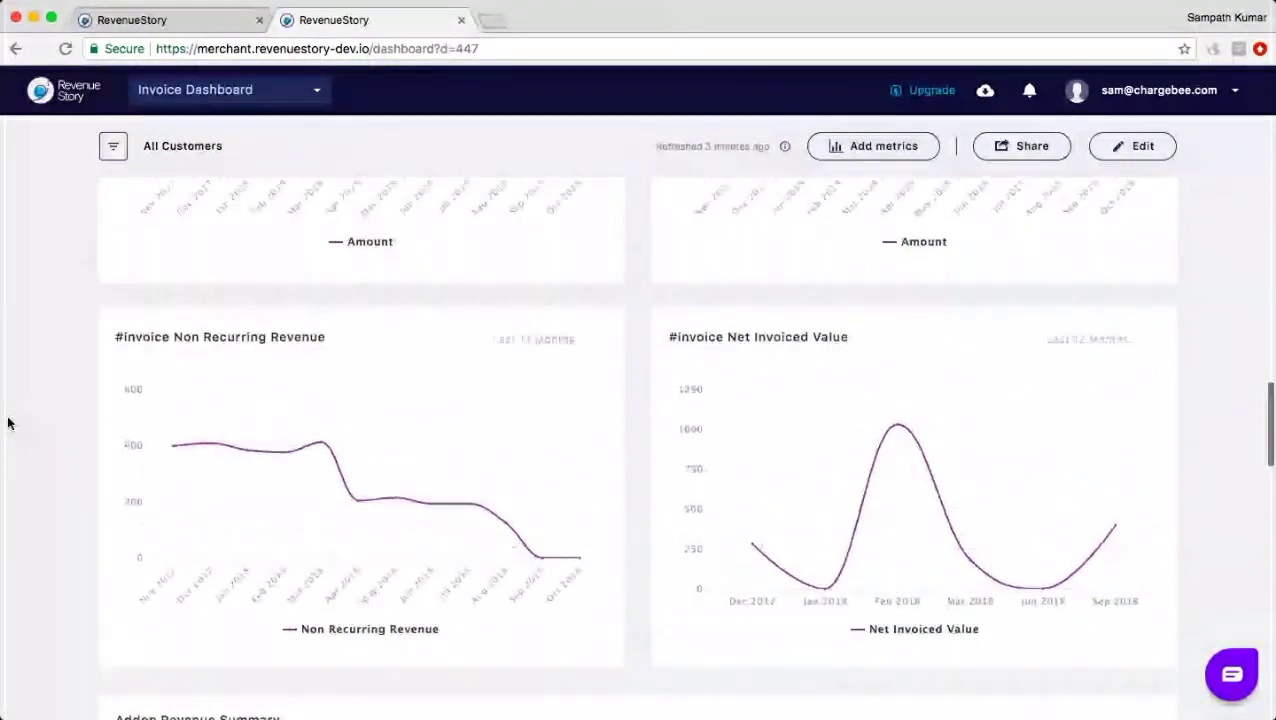
Go back to the Executive Watch dashboard and apply the All Customers segment to it.
click(155, 21)
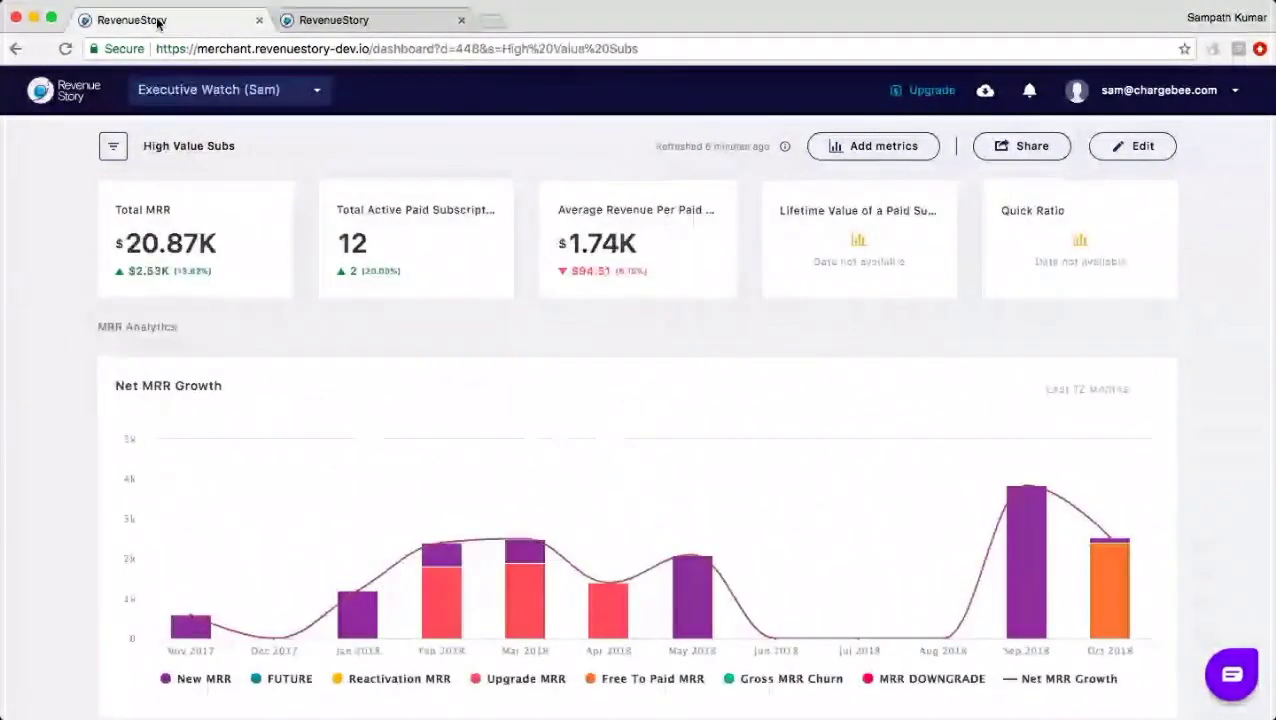
click(113, 146)
click(113, 158)
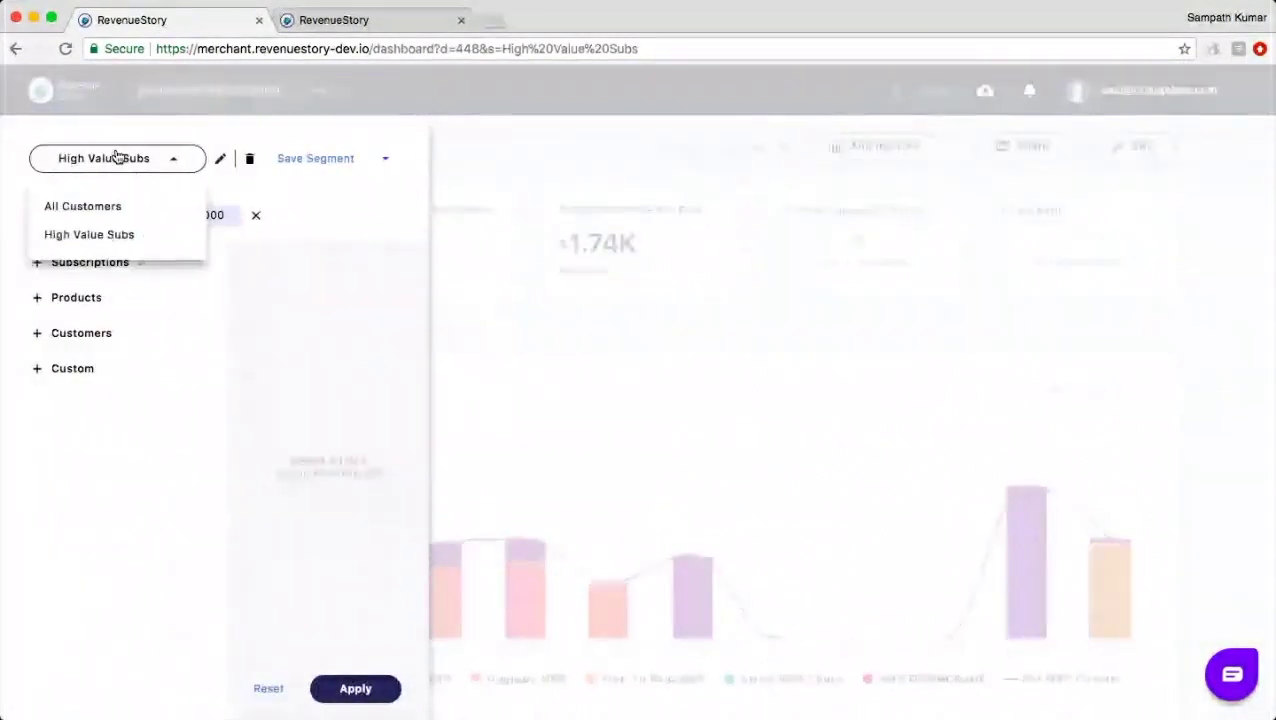
click(87, 212)
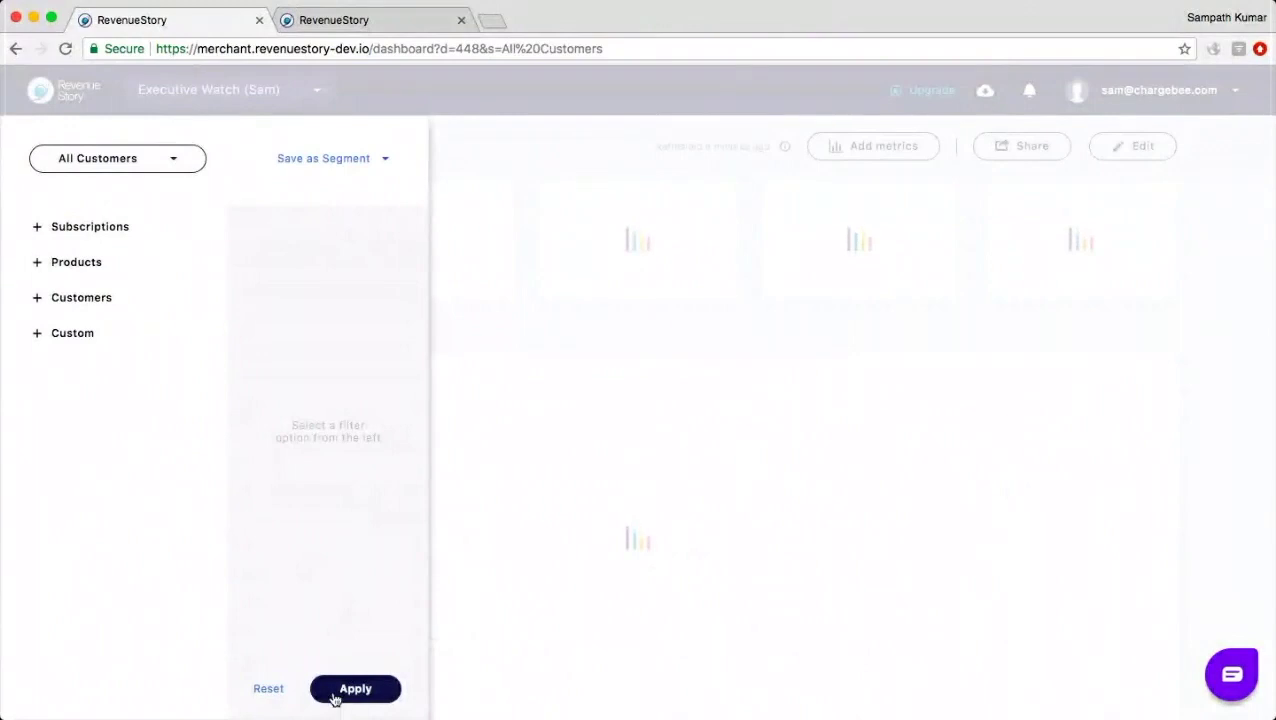
click(334, 691)
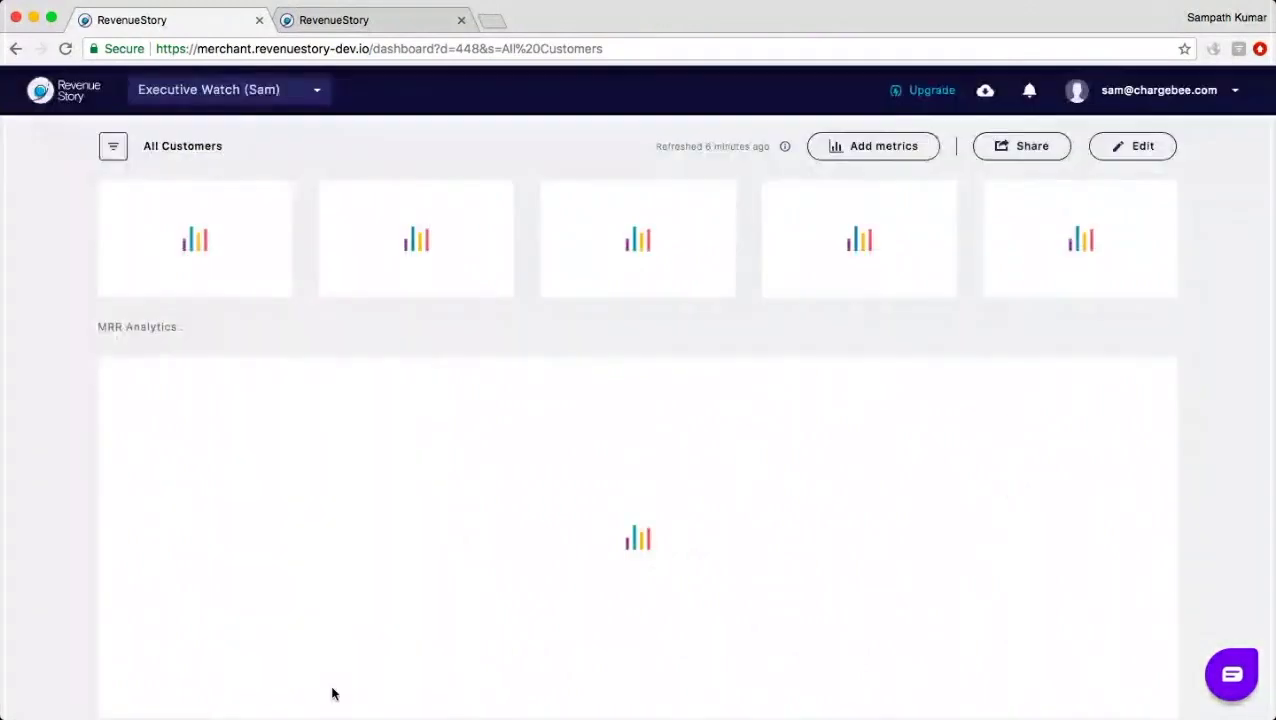
Search the Metric Gallery for "arr" metrics and return to the dashboard.
click(860, 148)
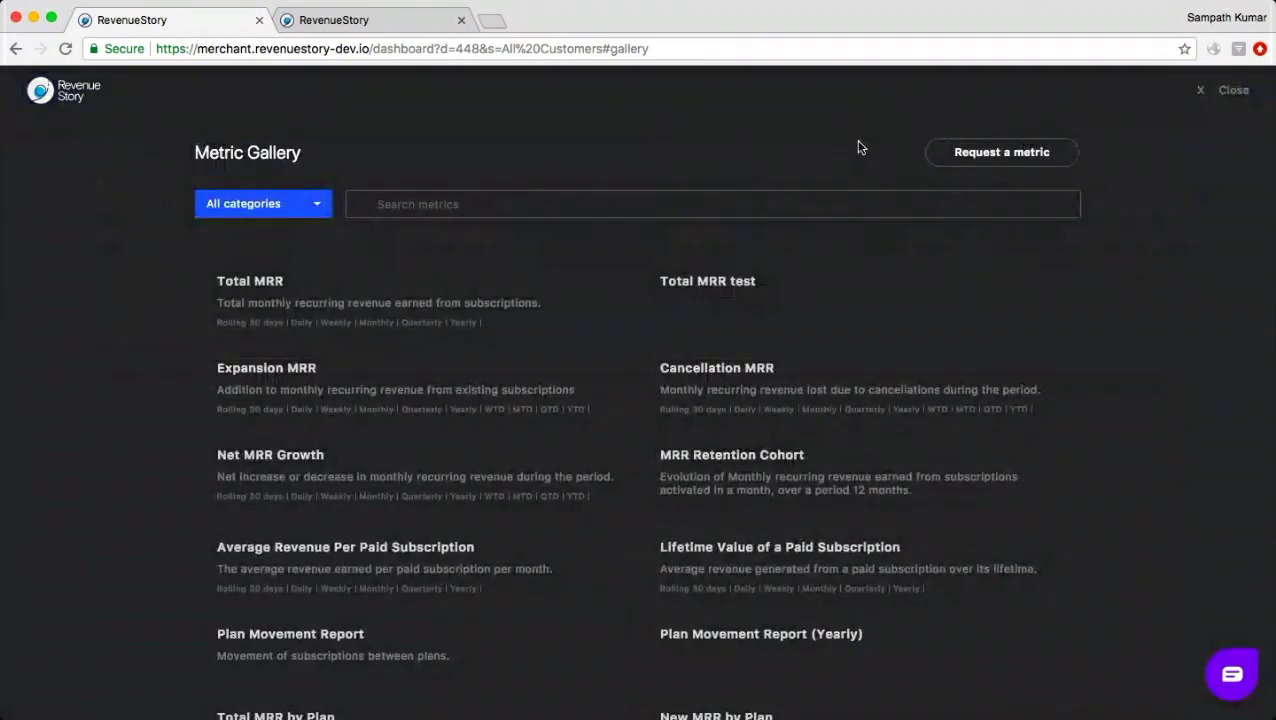
text(arr)
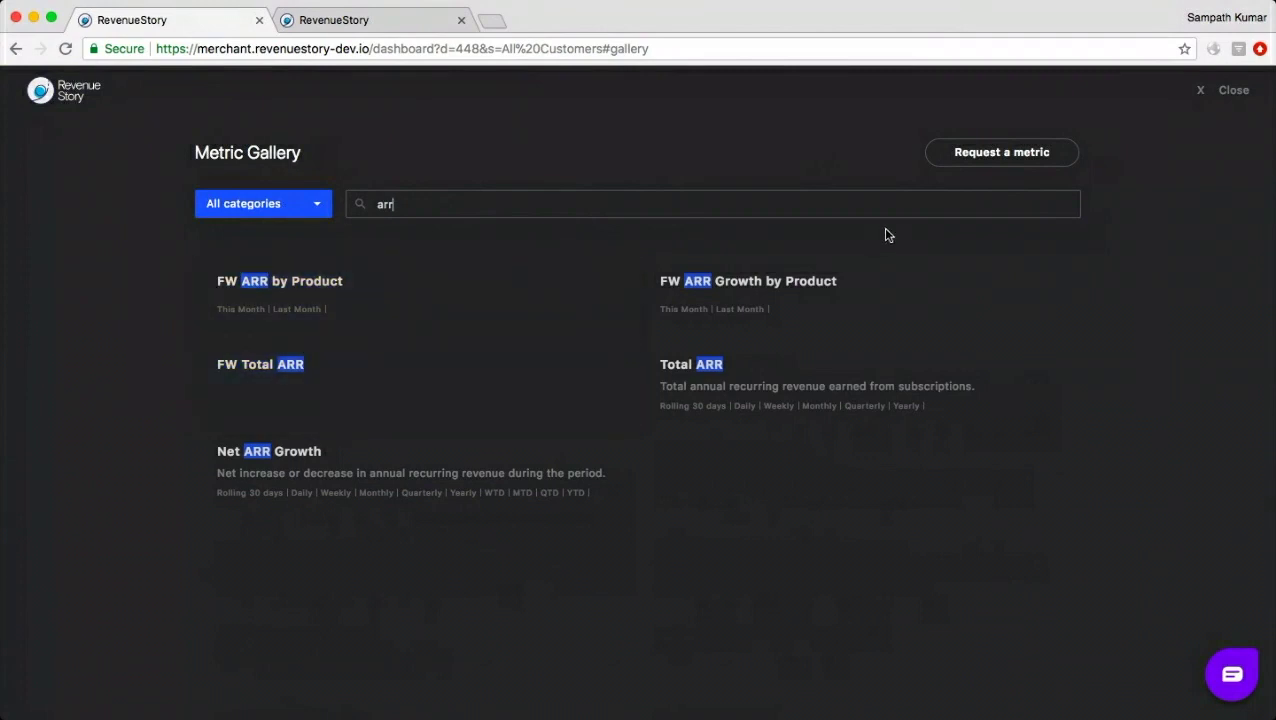
click(1203, 92)
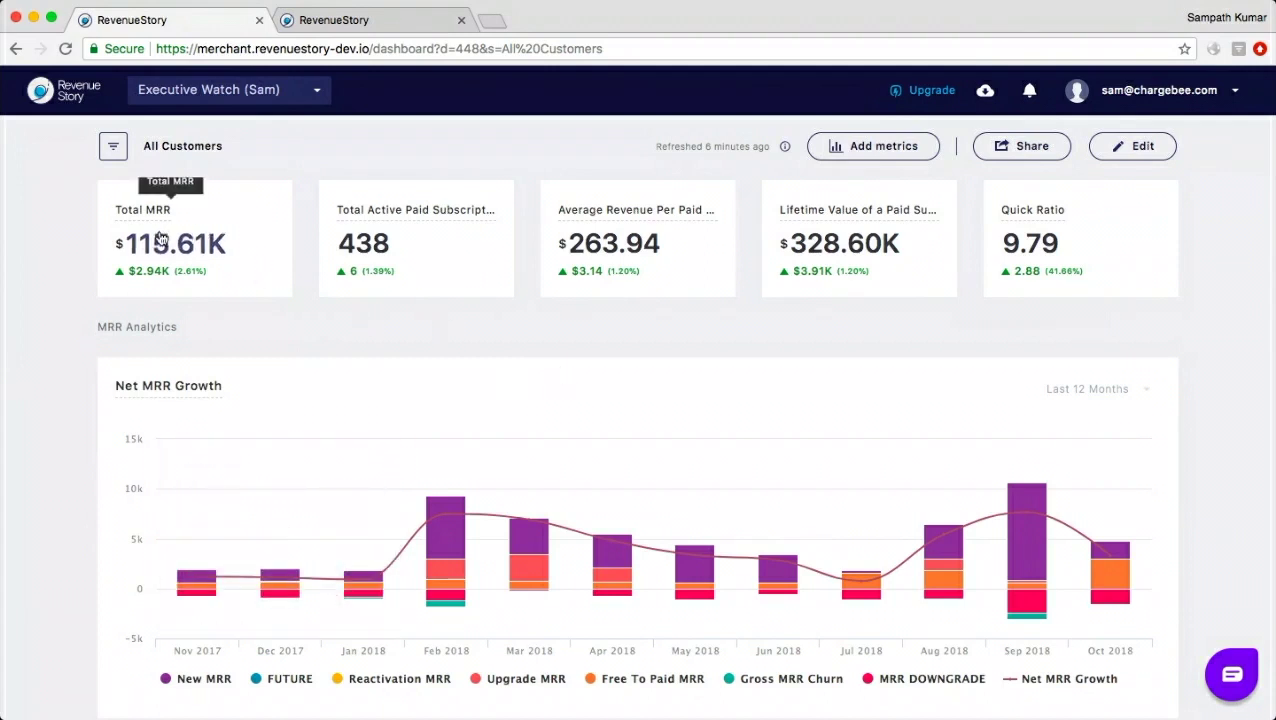
Try configuring Total MRR from the Metric Gallery as a KPI with a Quarter period, and leave it without adding it to the dashboard.
mouse_move(146, 214)
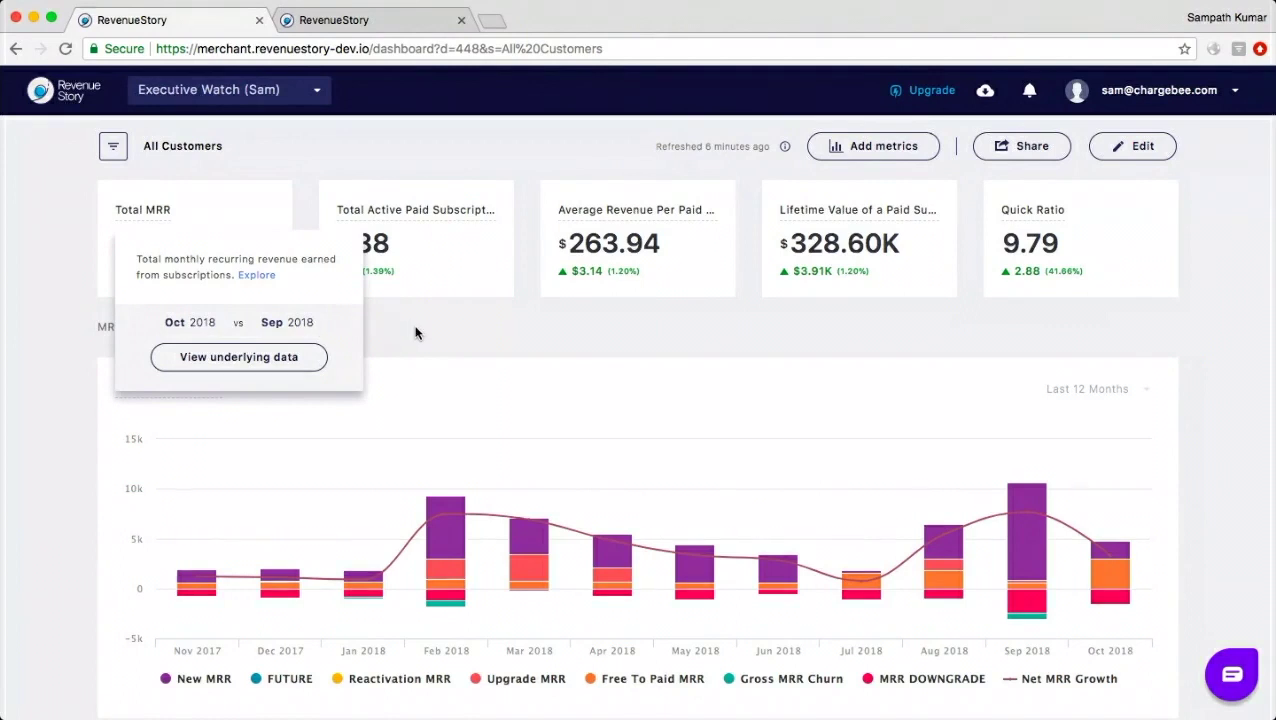
click(871, 148)
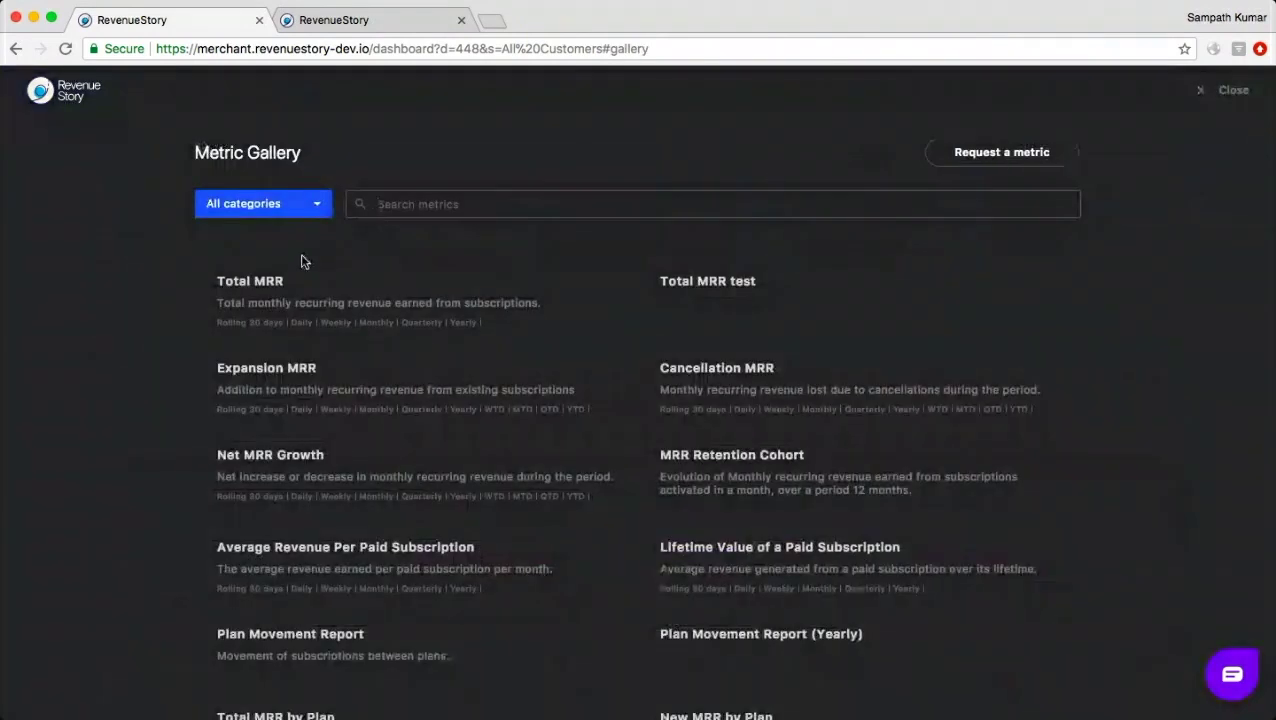
click(259, 293)
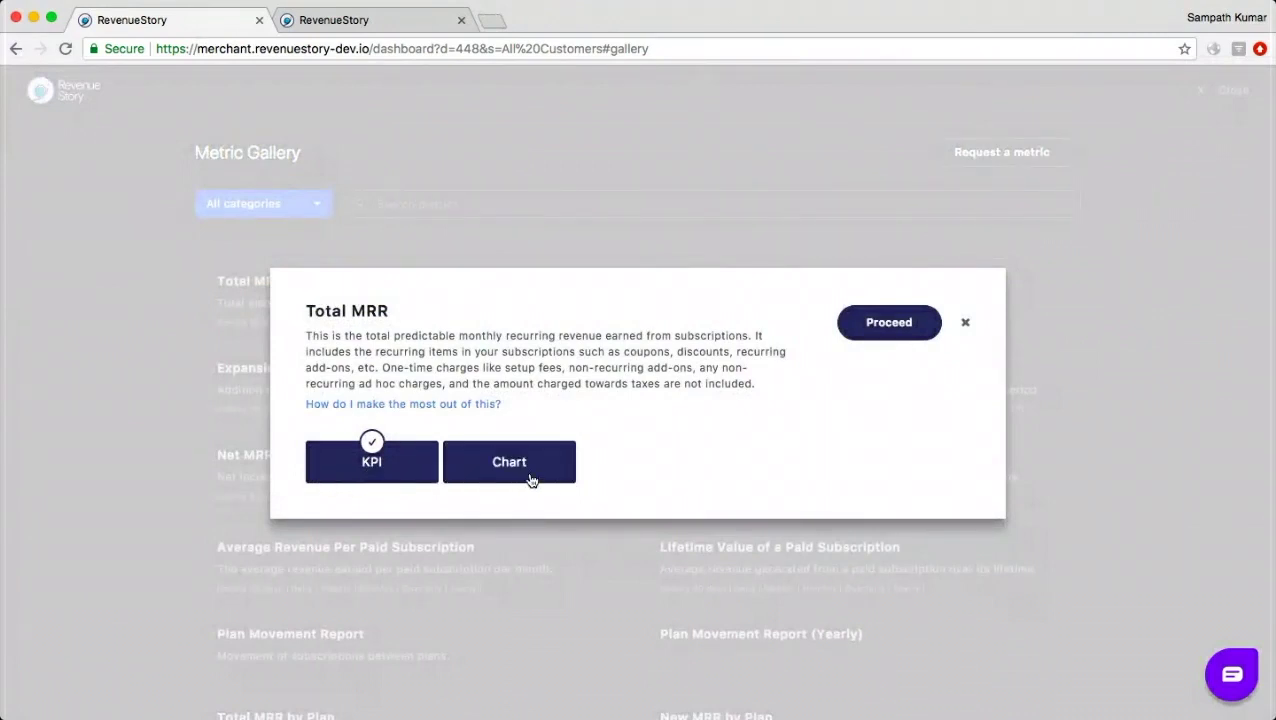
click(889, 323)
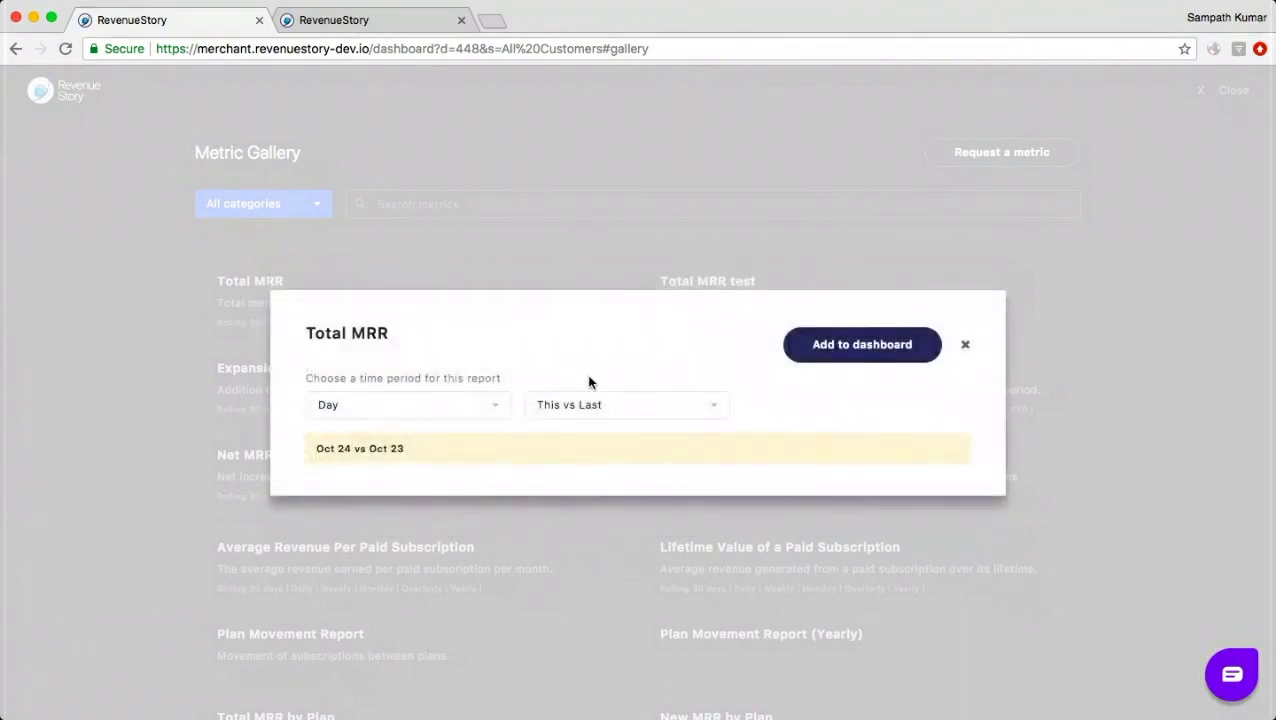
click(432, 412)
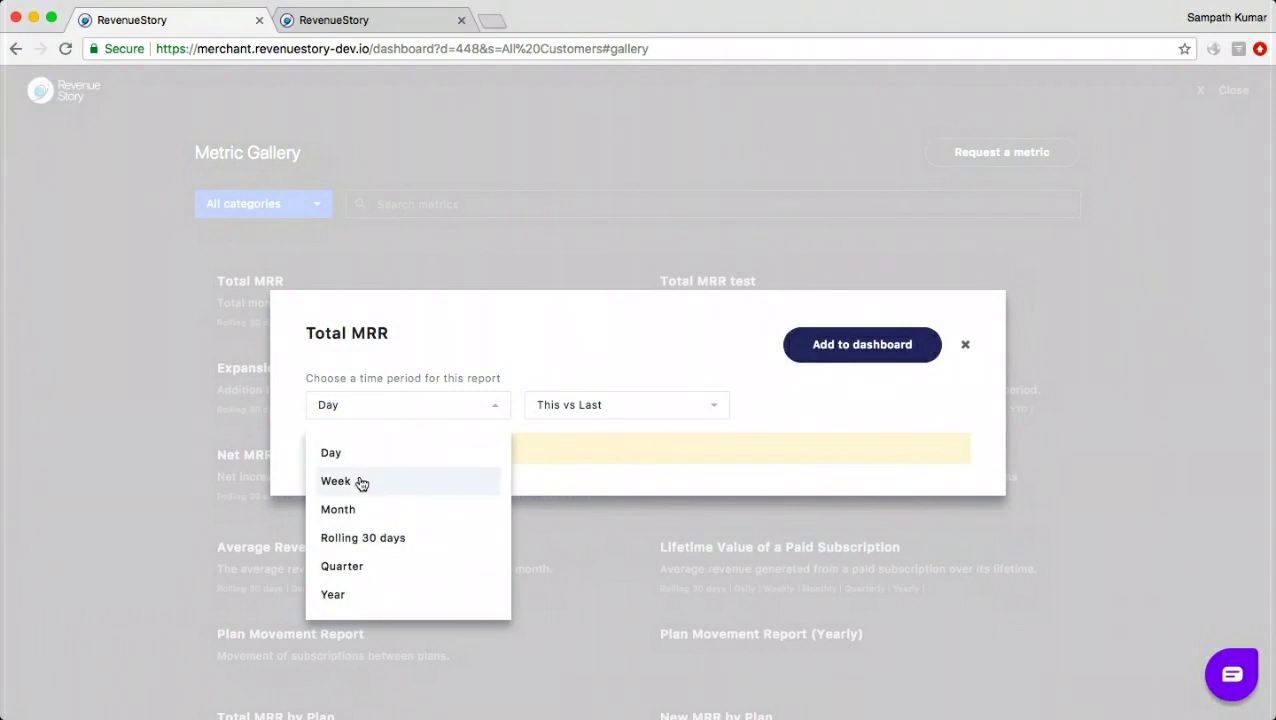
click(350, 572)
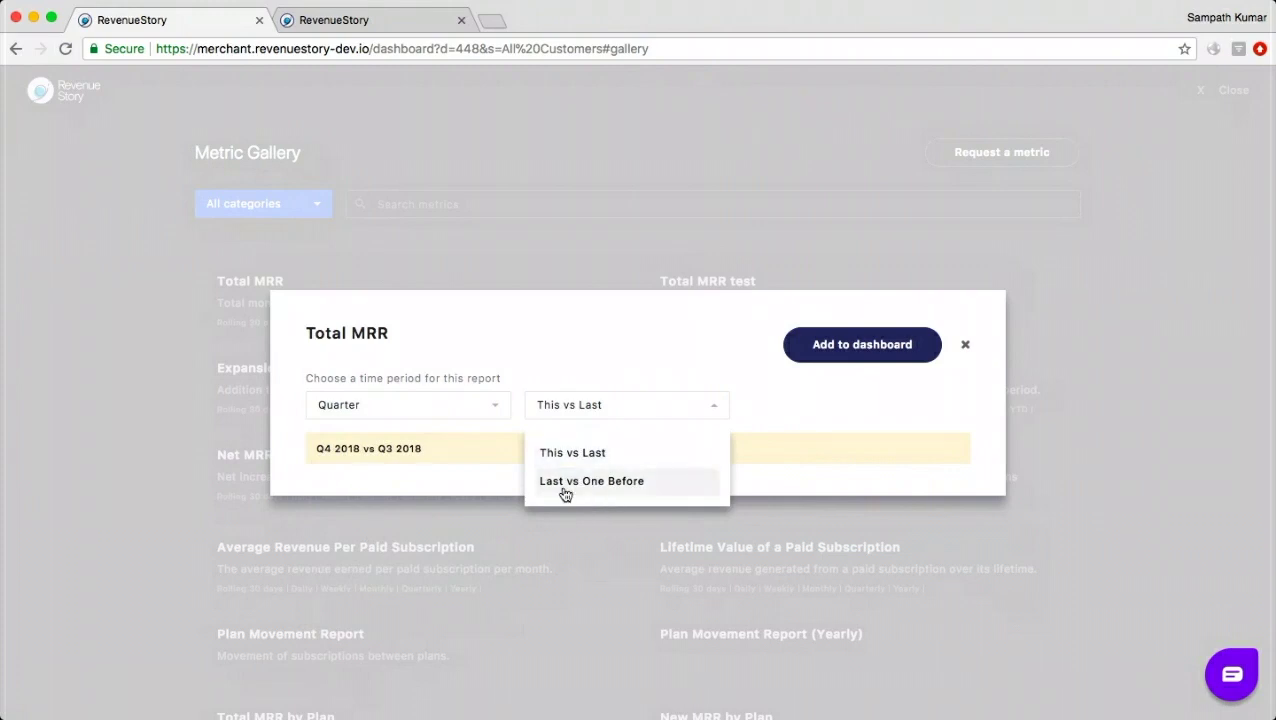
click(965, 346)
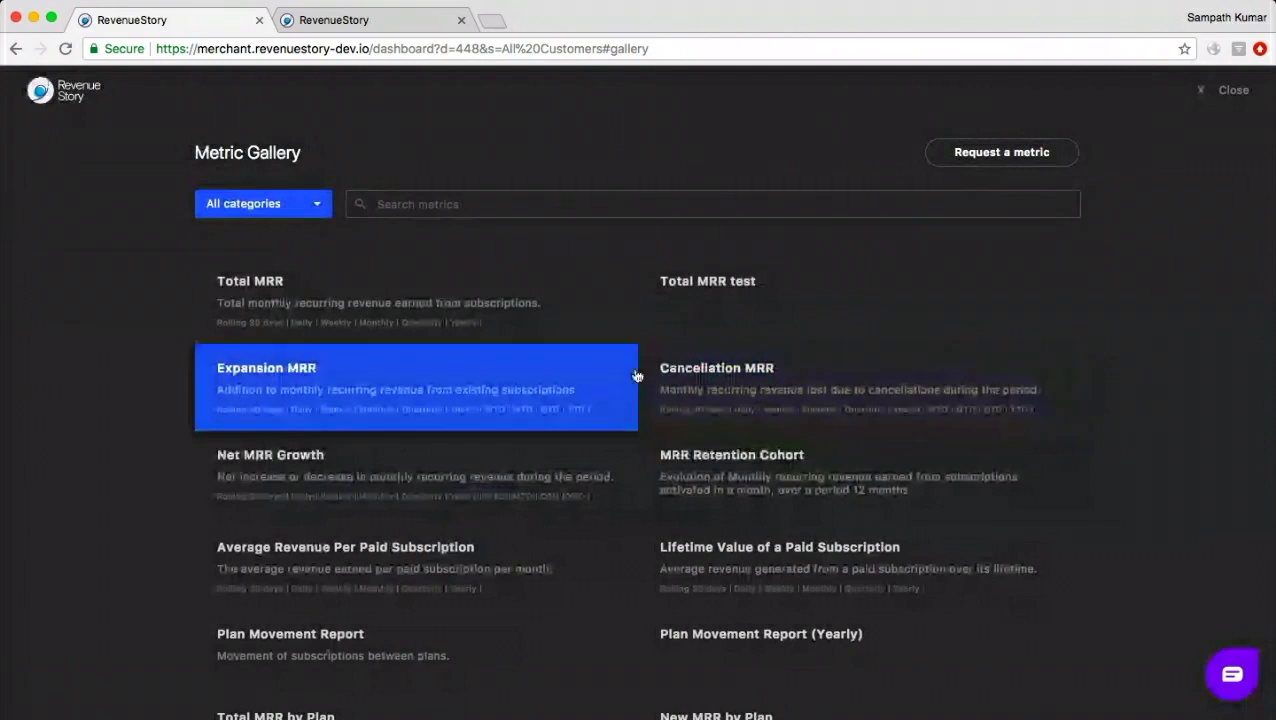
Try configuring Expansion MRR as a chart, check its time period choices, and leave the Metric Gallery without adding it.
click(391, 381)
click(490, 462)
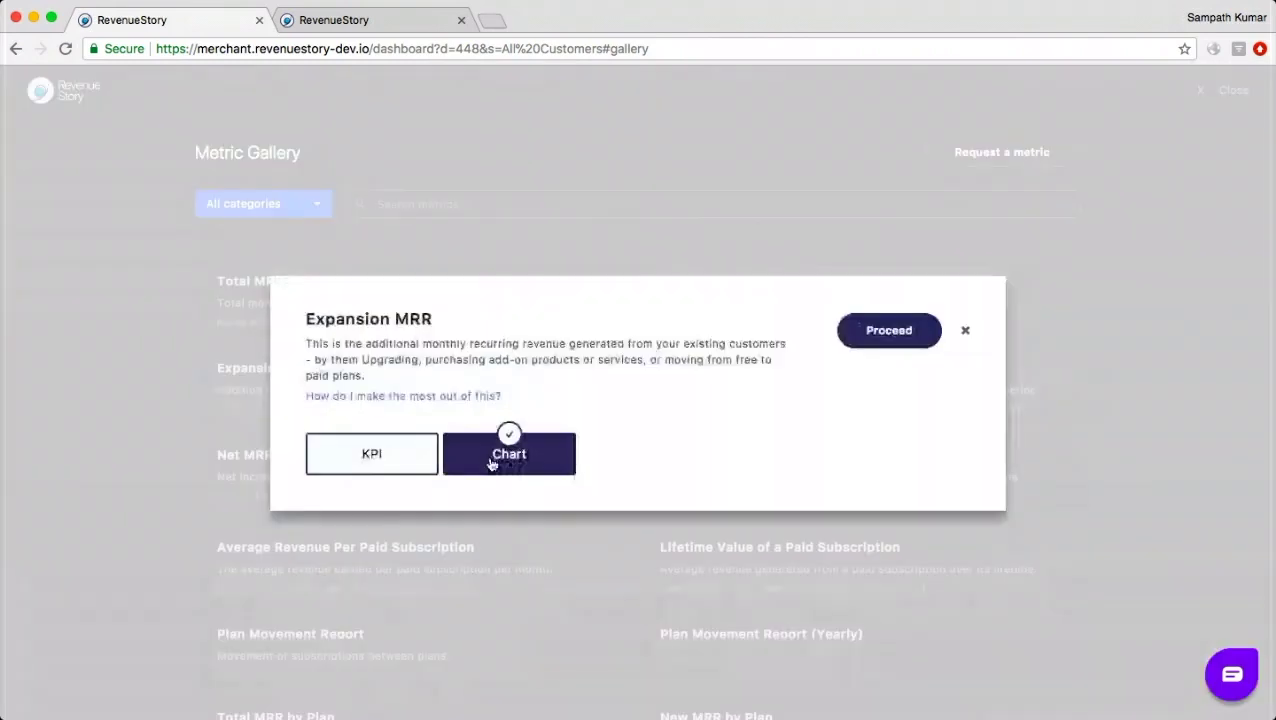
click(846, 331)
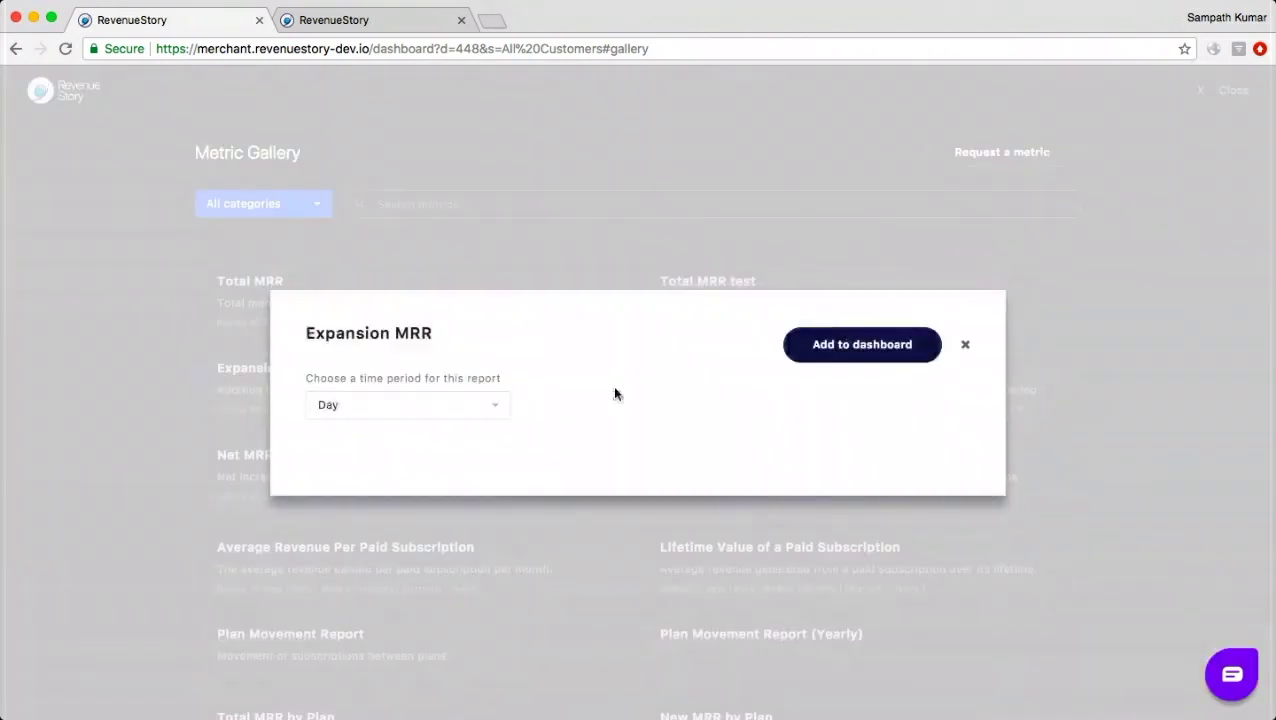
click(480, 410)
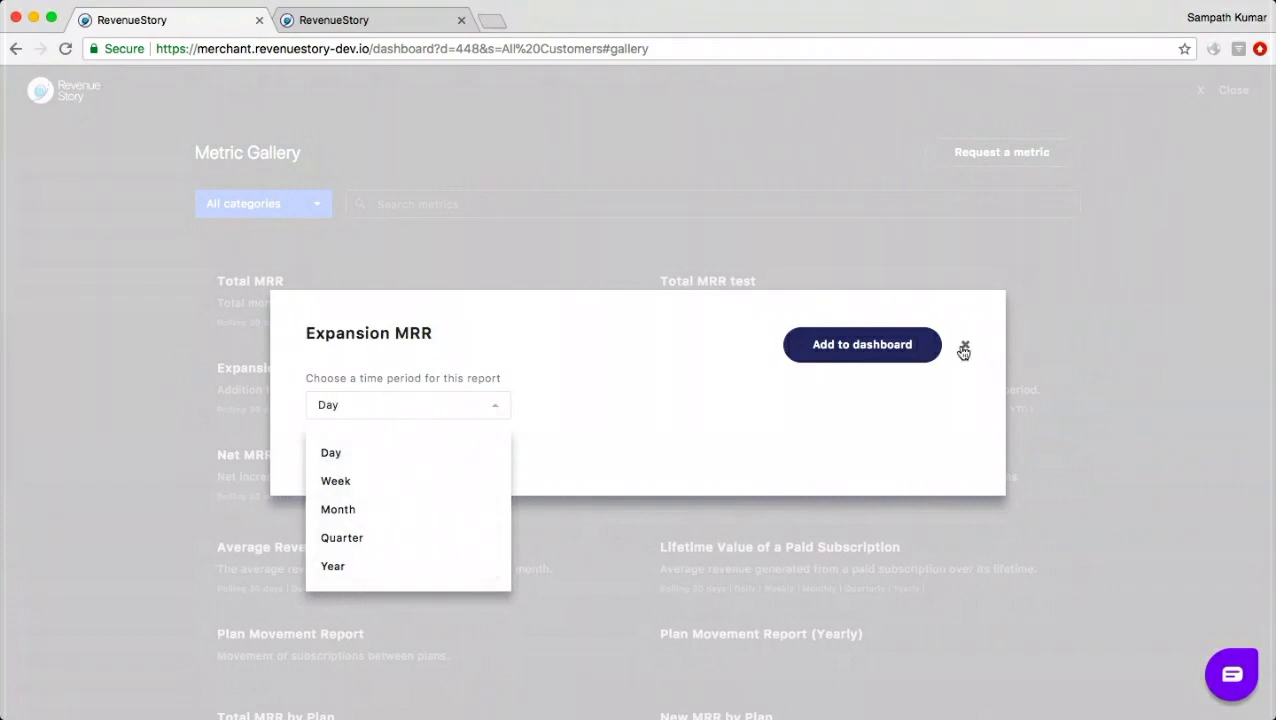
click(967, 348)
click(1226, 92)
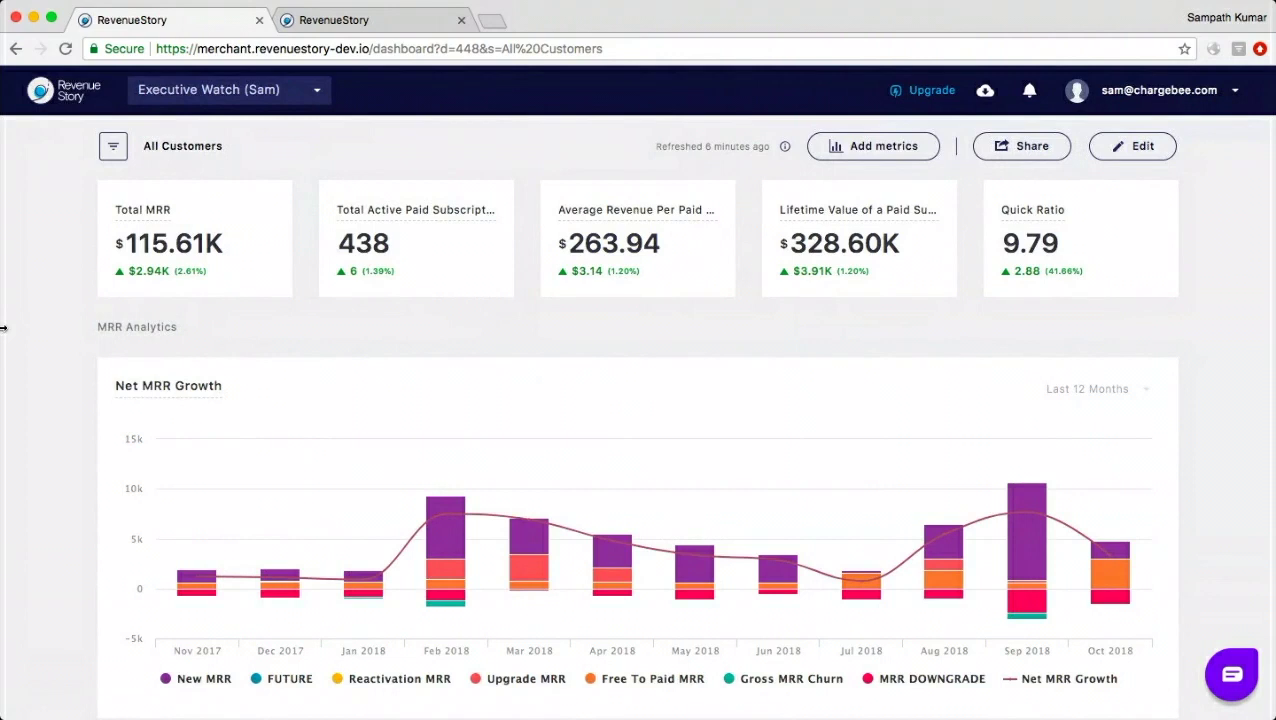
Look through the Custom filter attributes available for segmenting the dashboard, and leave the filters without applying any.
click(113, 152)
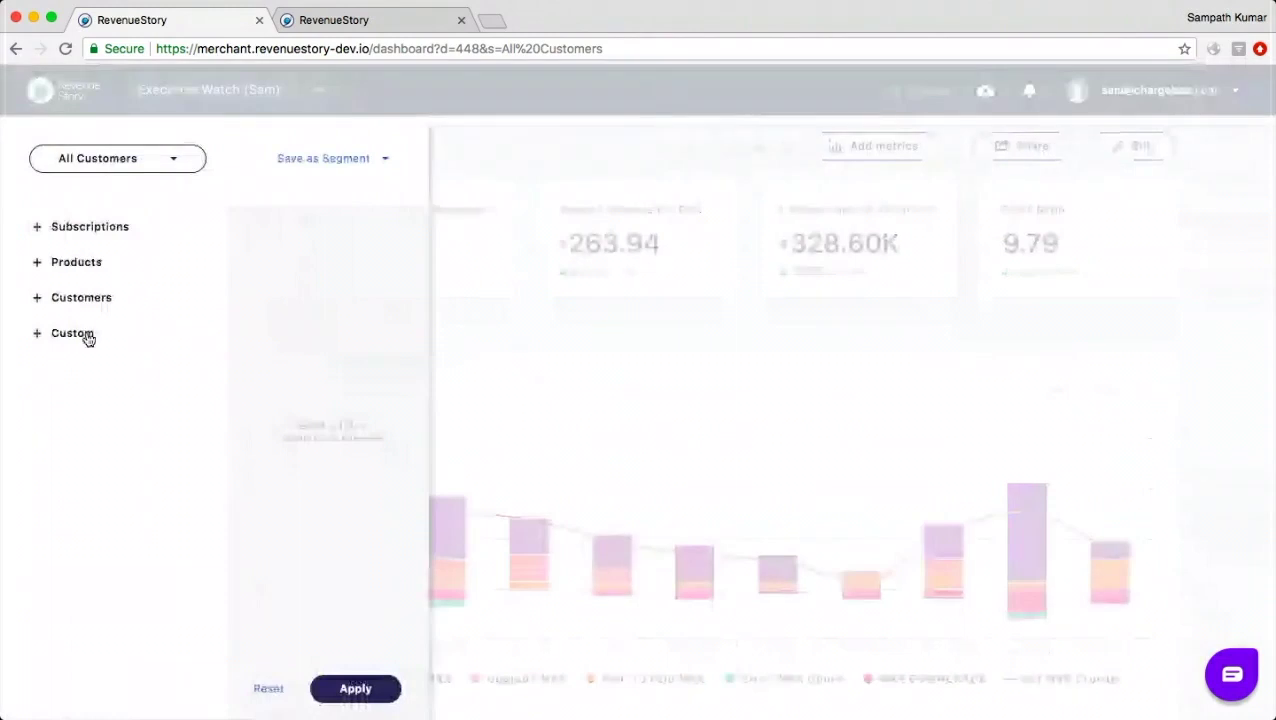
click(80, 335)
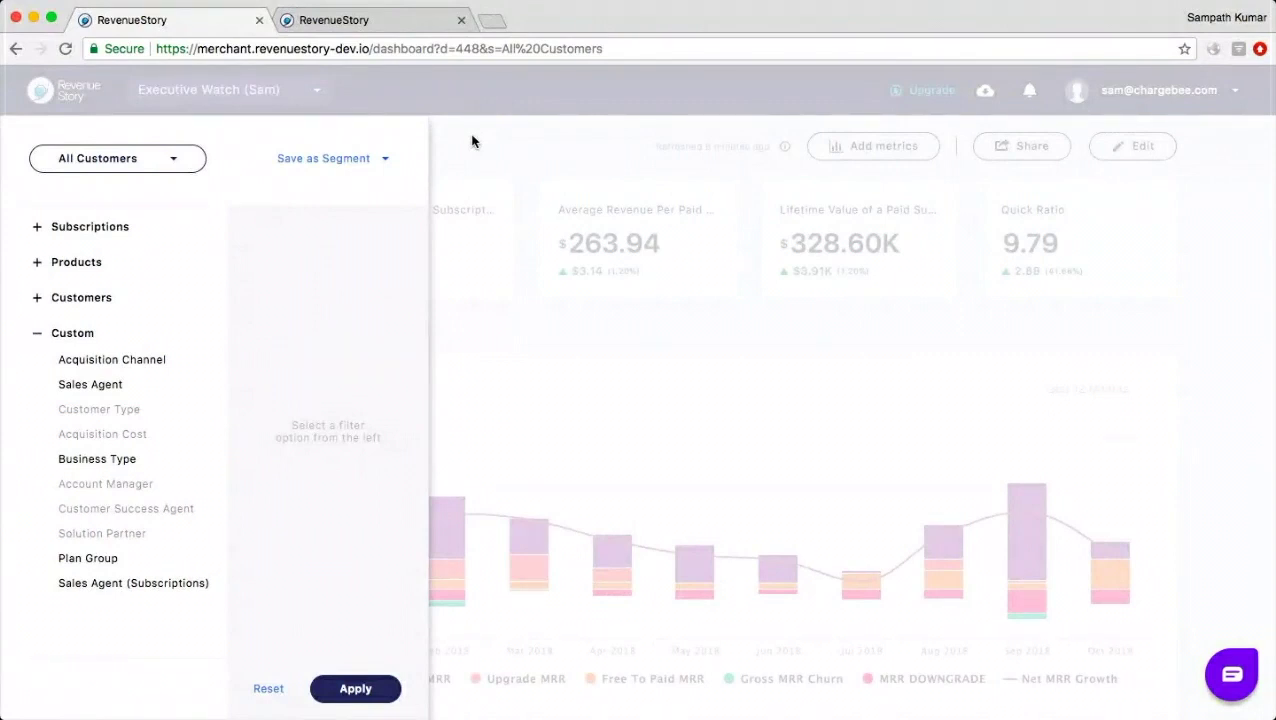
click(472, 141)
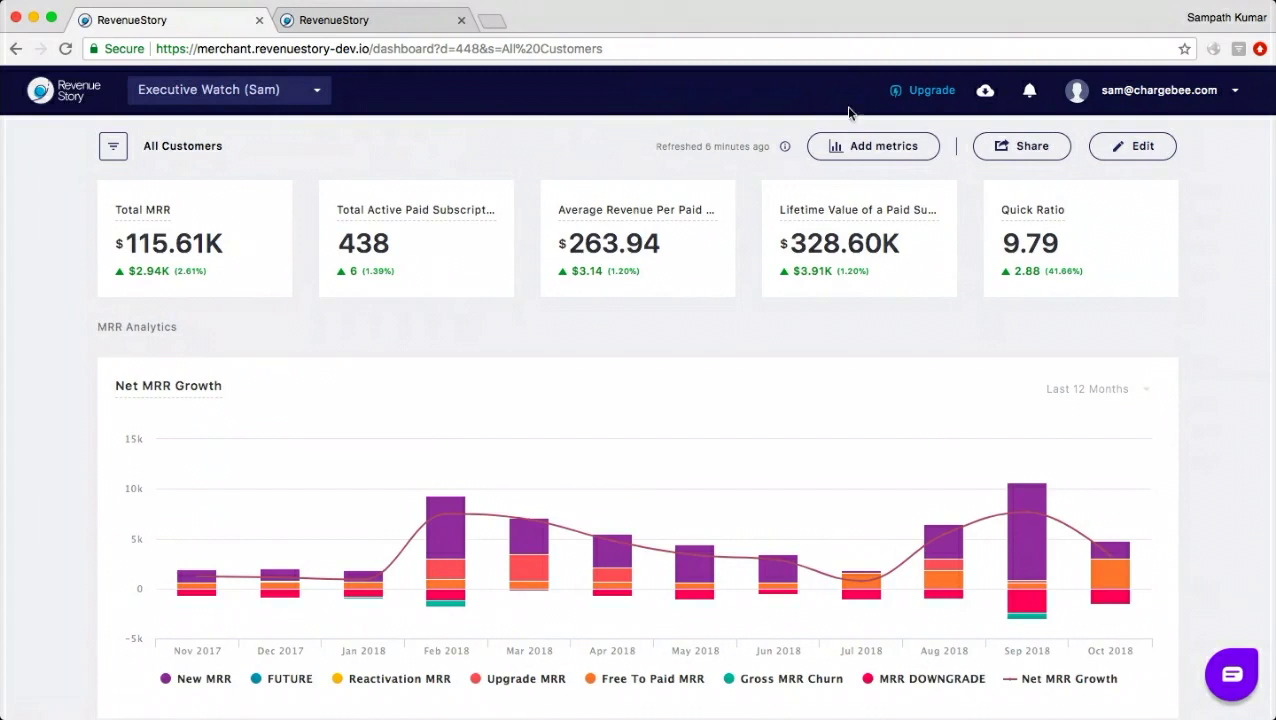
Open the RevenueStory Premium upgrade page and read its Data Enrichment and Premium Reports sections.
click(920, 100)
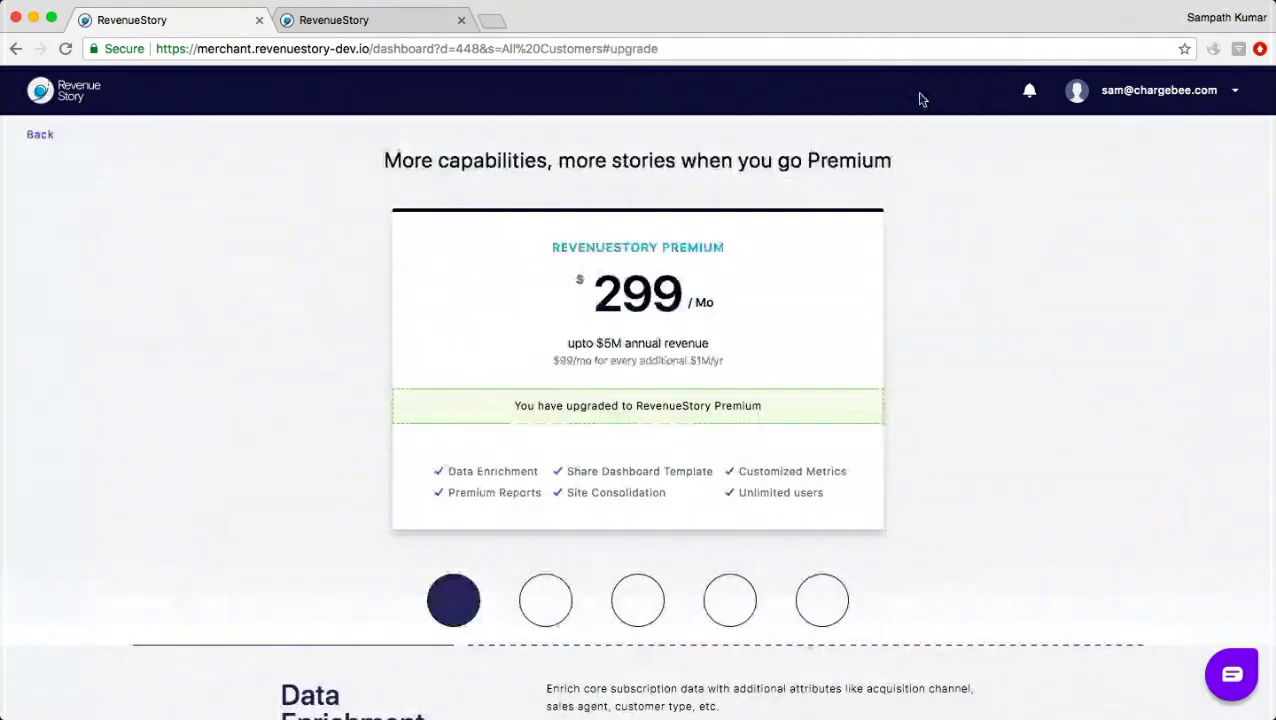
scroll(993, 376, down, 1)
scroll(993, 376, down, 3)
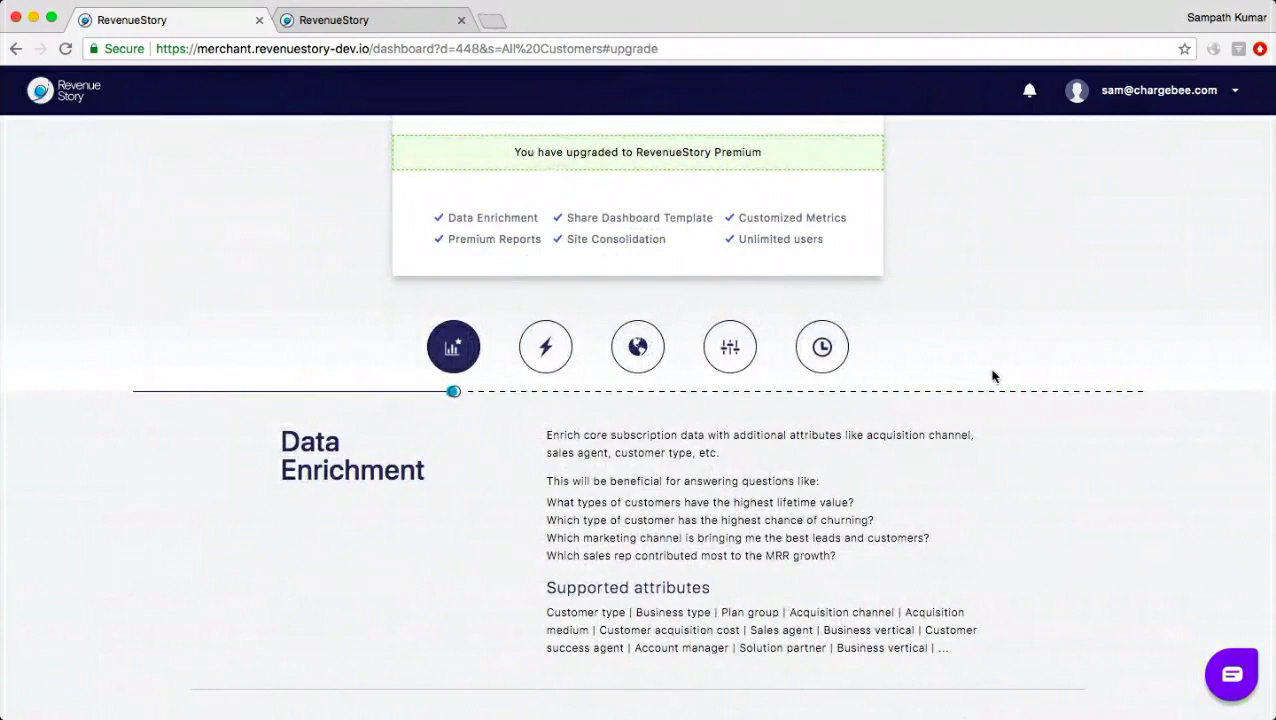
scroll(993, 376, down, 3)
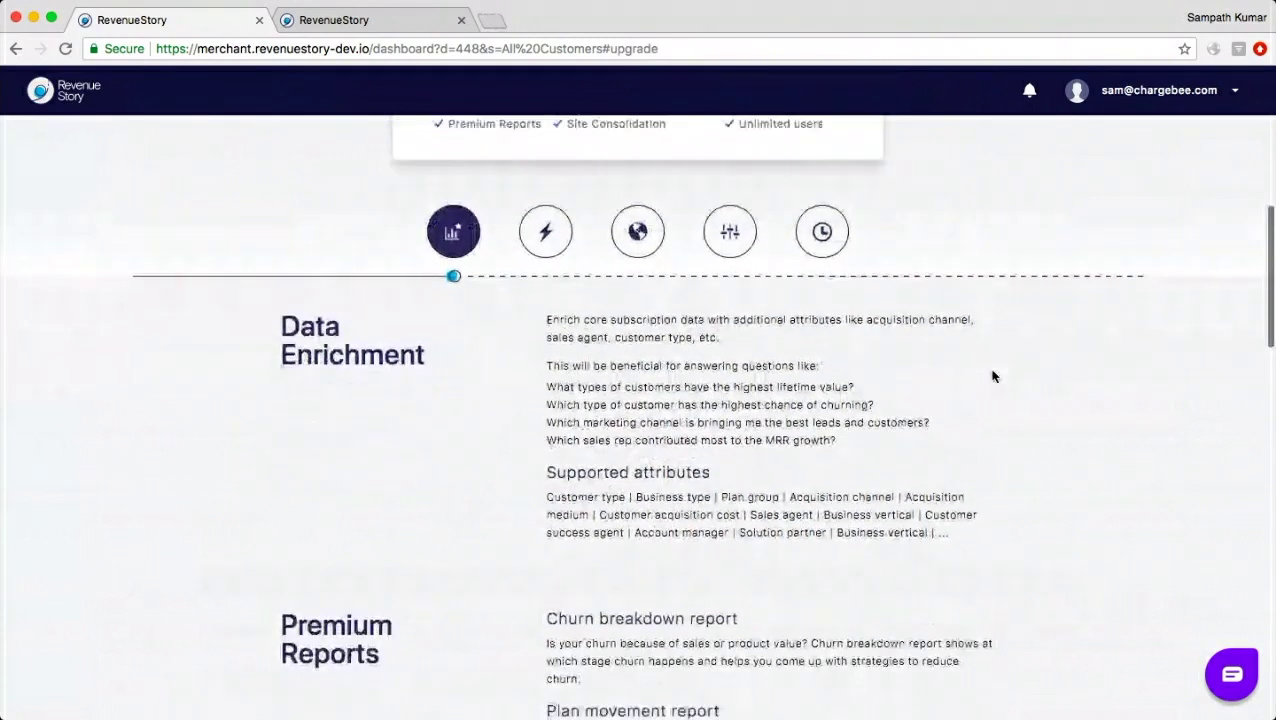
scroll(993, 376, down, 2)
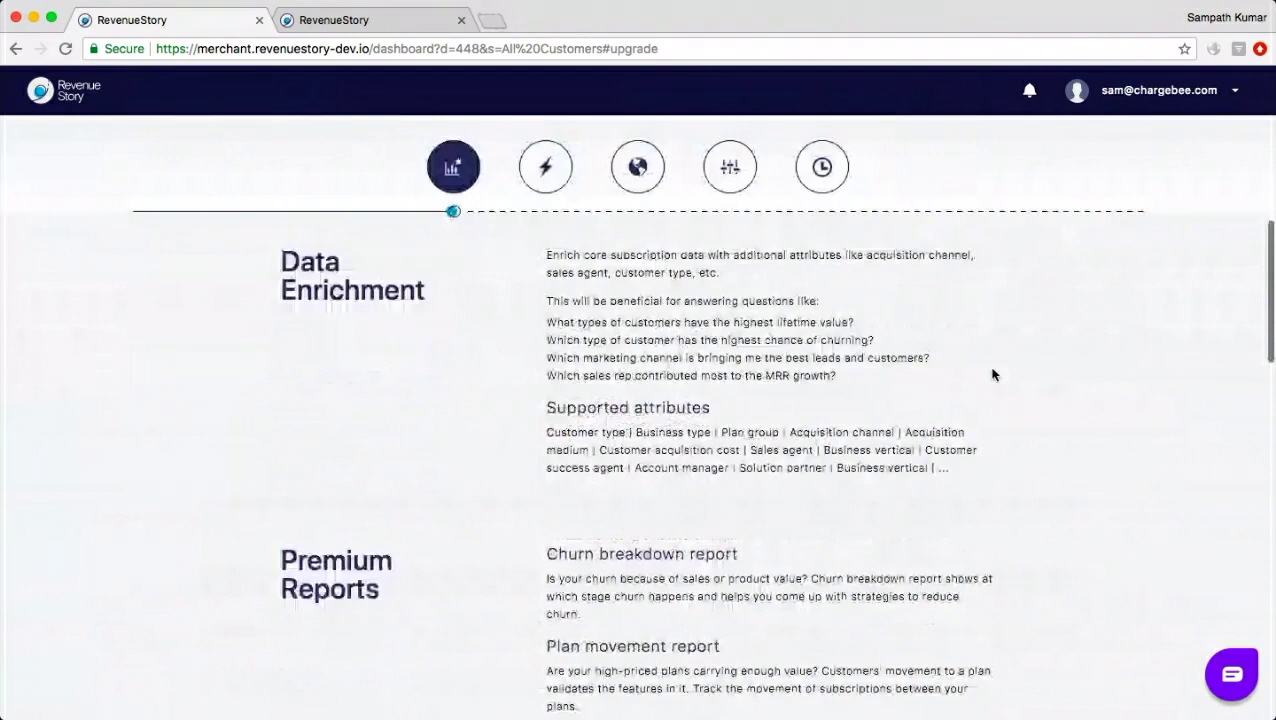
scroll(993, 375, down, 2)
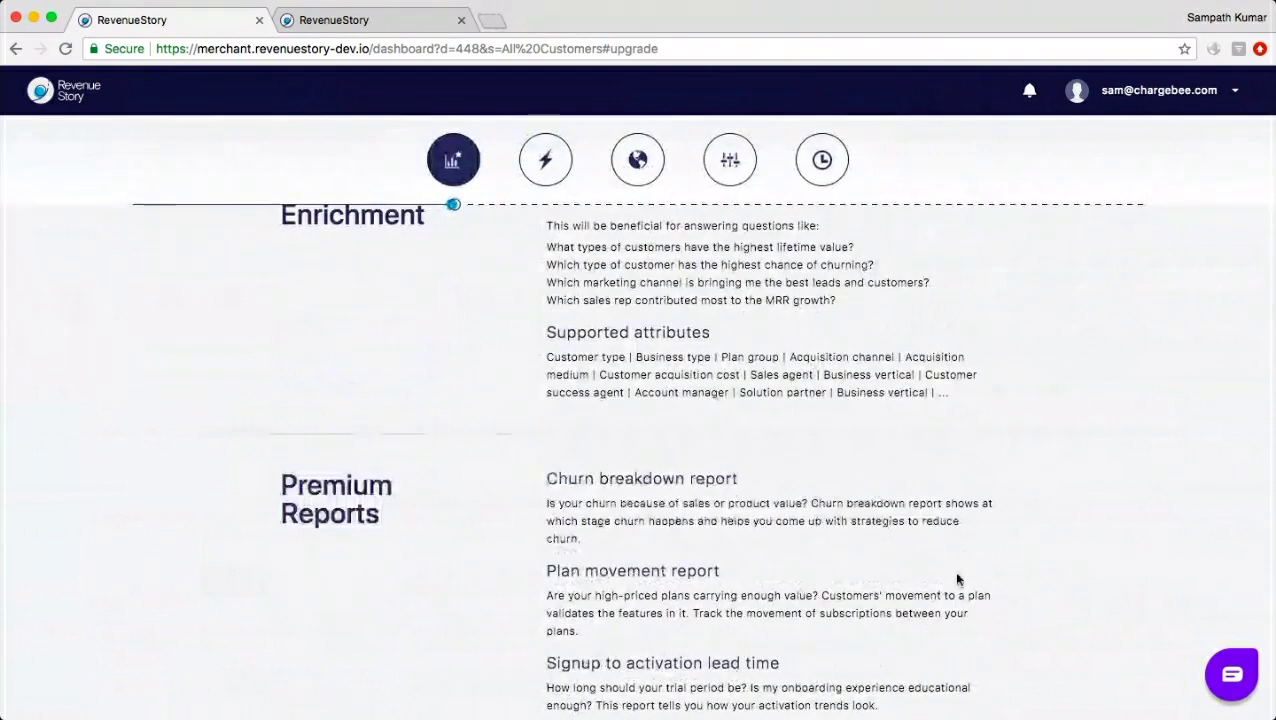
scroll(957, 579, down, 2)
scroll(957, 579, down, 1)
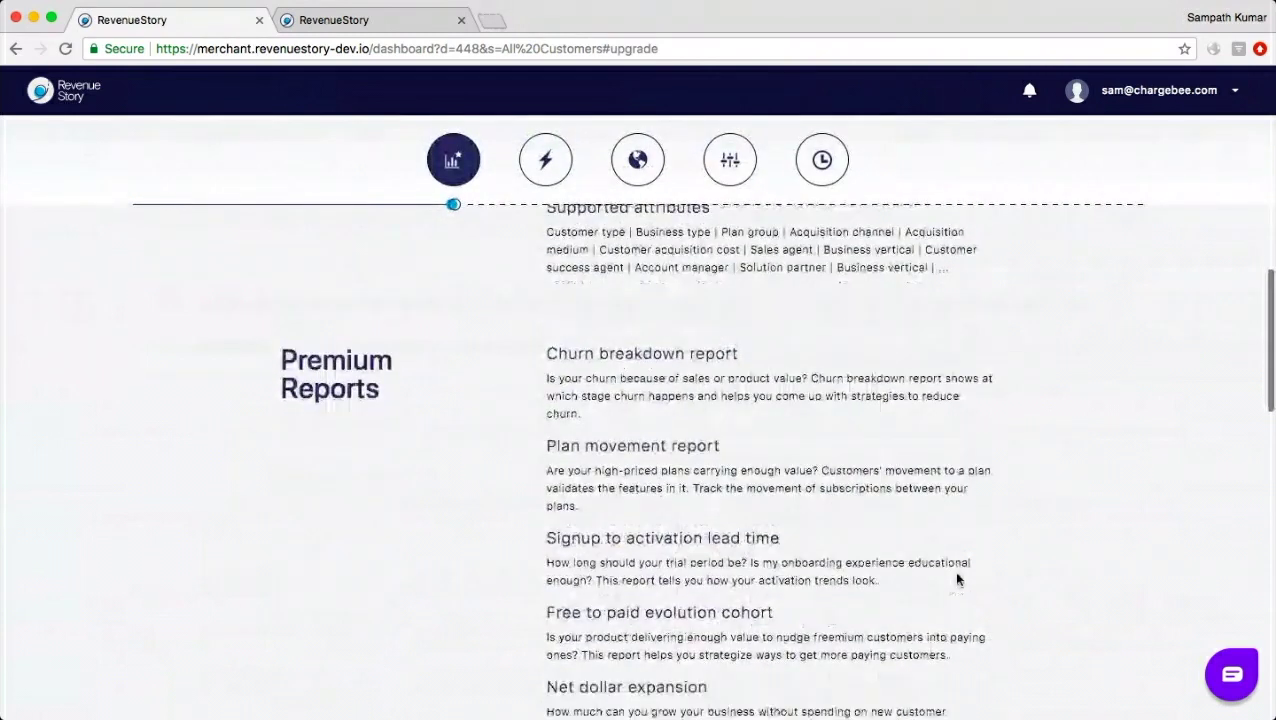
scroll(957, 579, down, 2)
scroll(957, 573, down, 1)
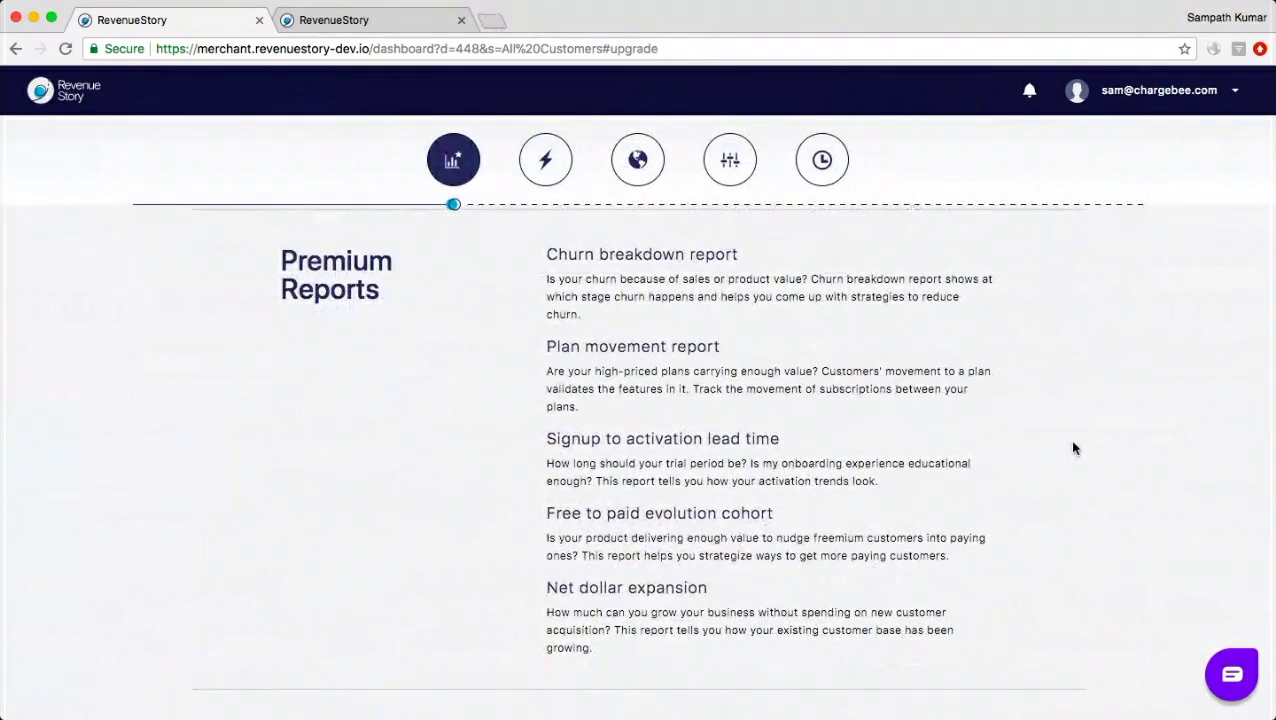
Read the Consolidated Reporting and More Features sections of the Premium page.
scroll(1073, 448, down, 4)
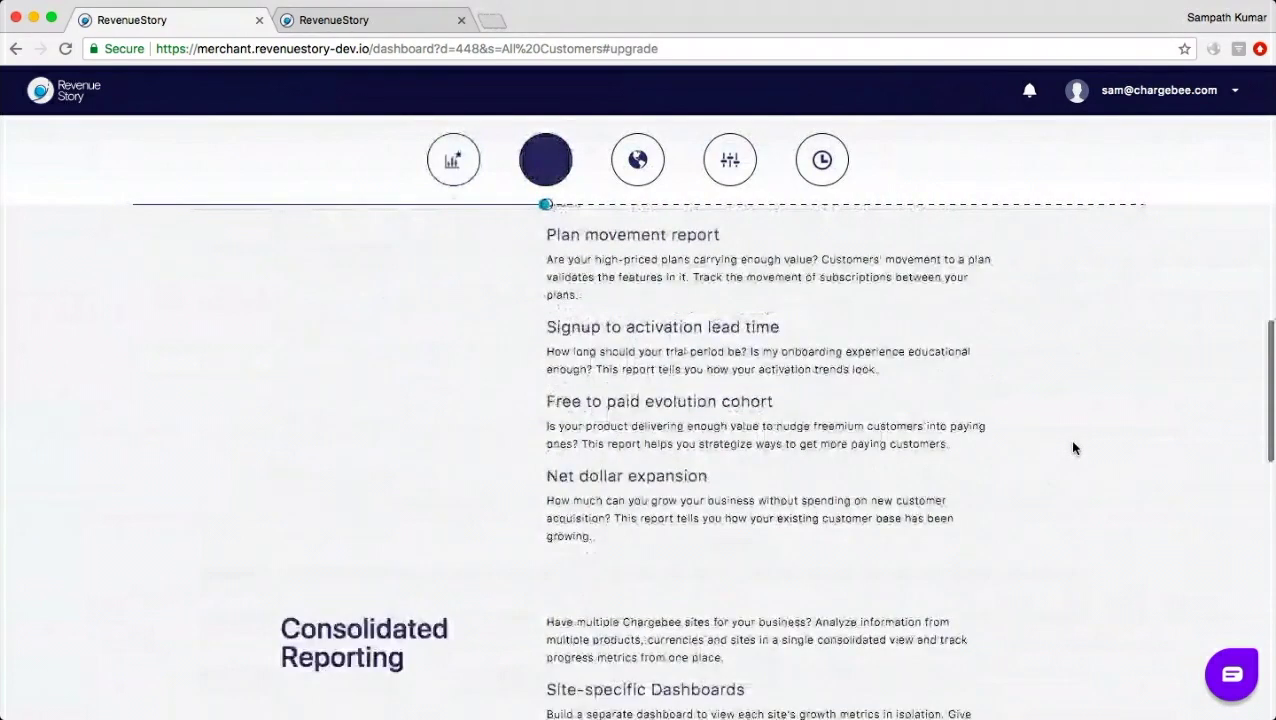
scroll(1073, 448, down, 2)
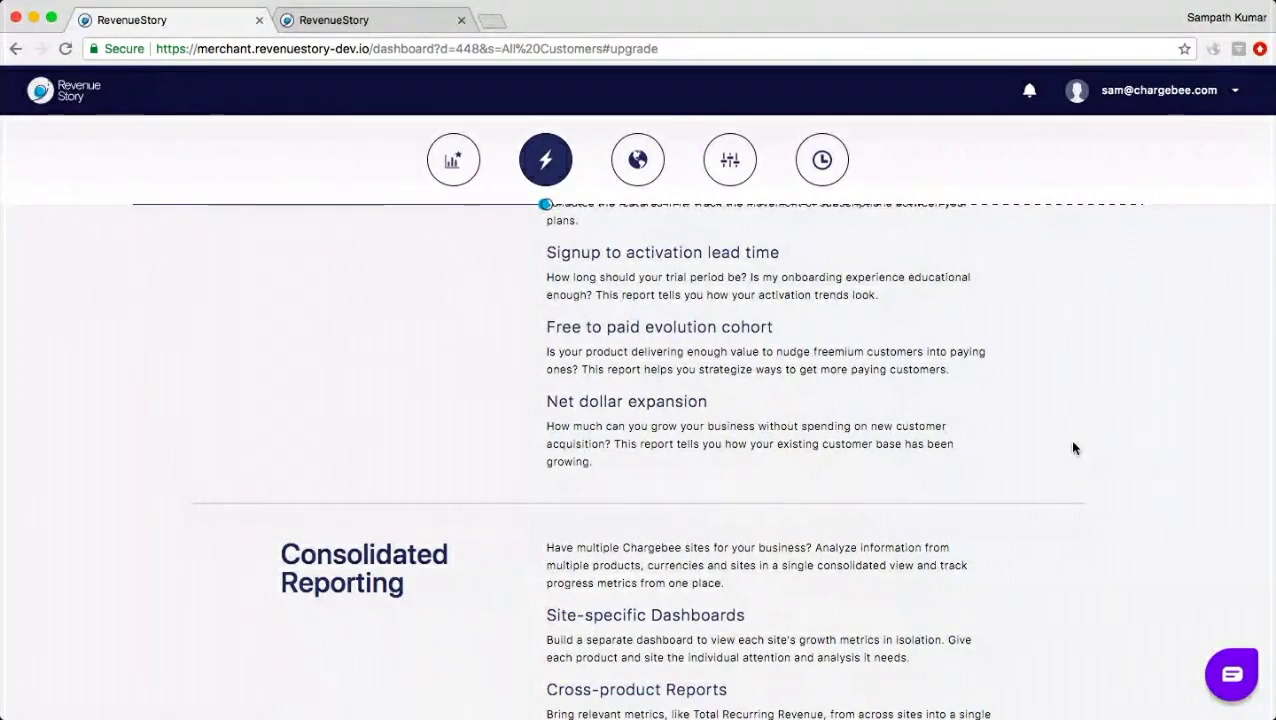
scroll(1073, 447, down, 1)
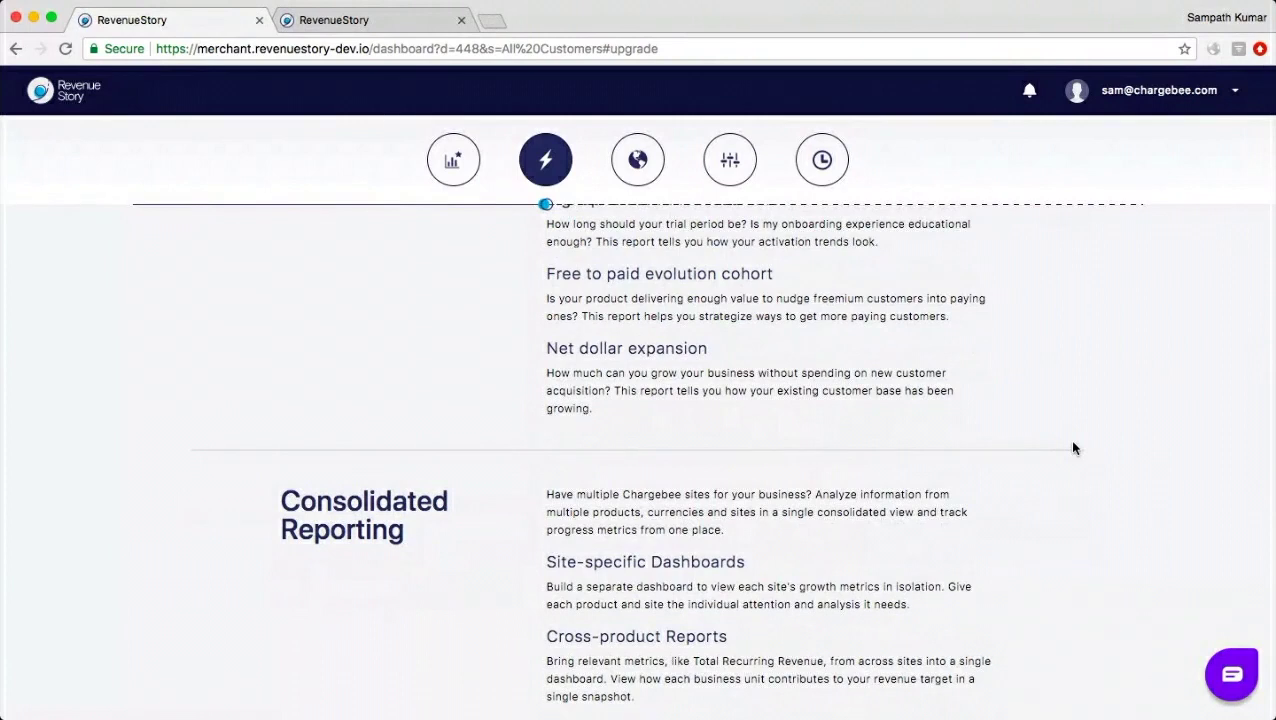
scroll(1070, 440, down, 1)
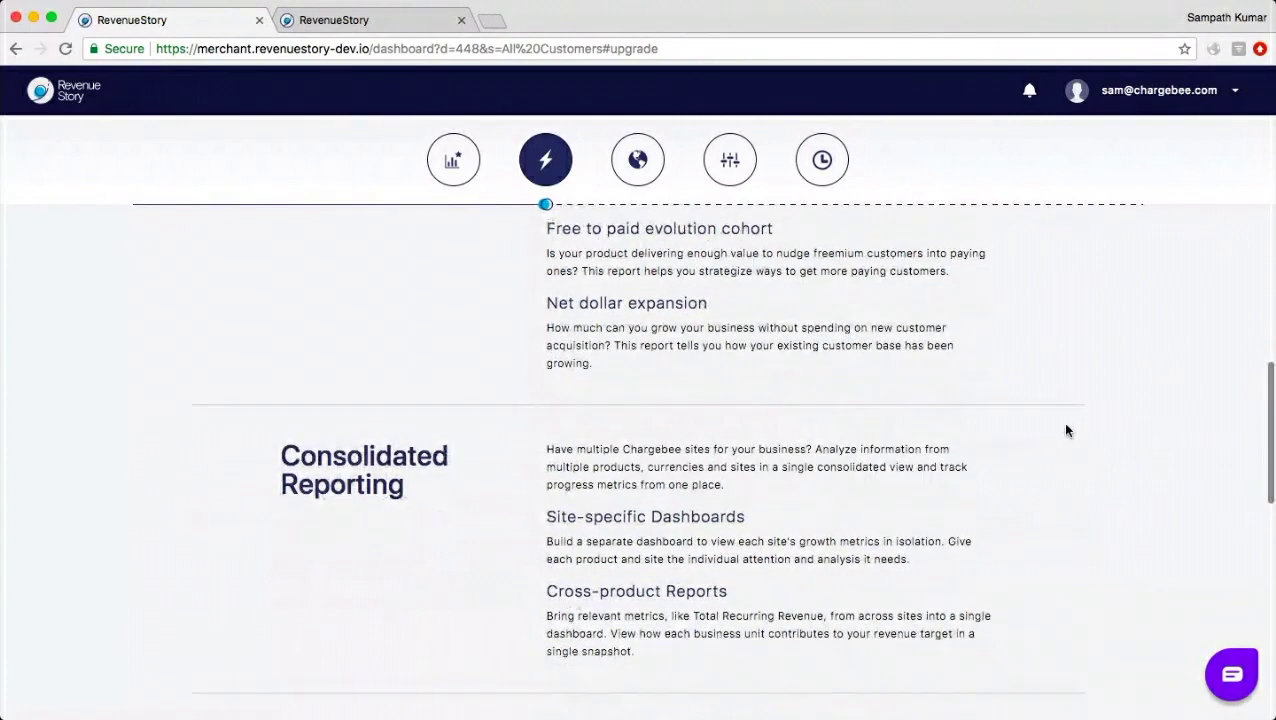
scroll(1066, 430, down, 2)
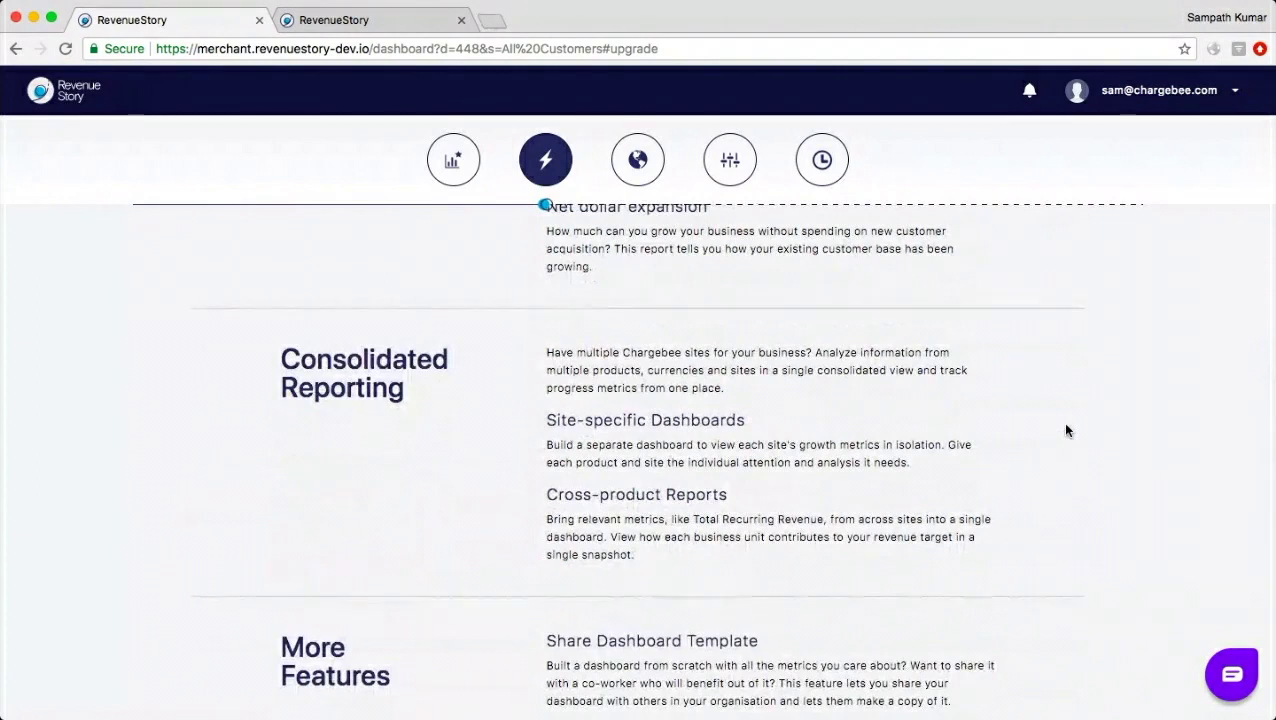
scroll(1066, 430, down, 1)
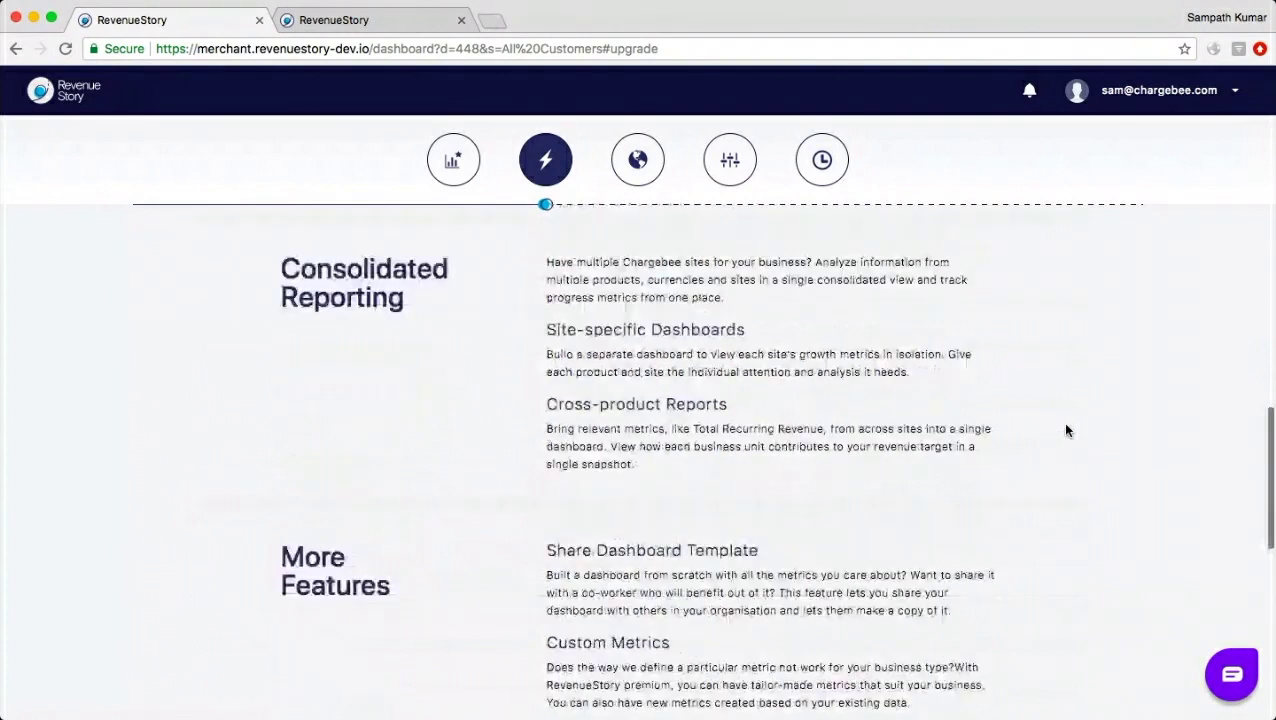
scroll(1066, 430, down, 2)
scroll(1066, 430, down, 1)
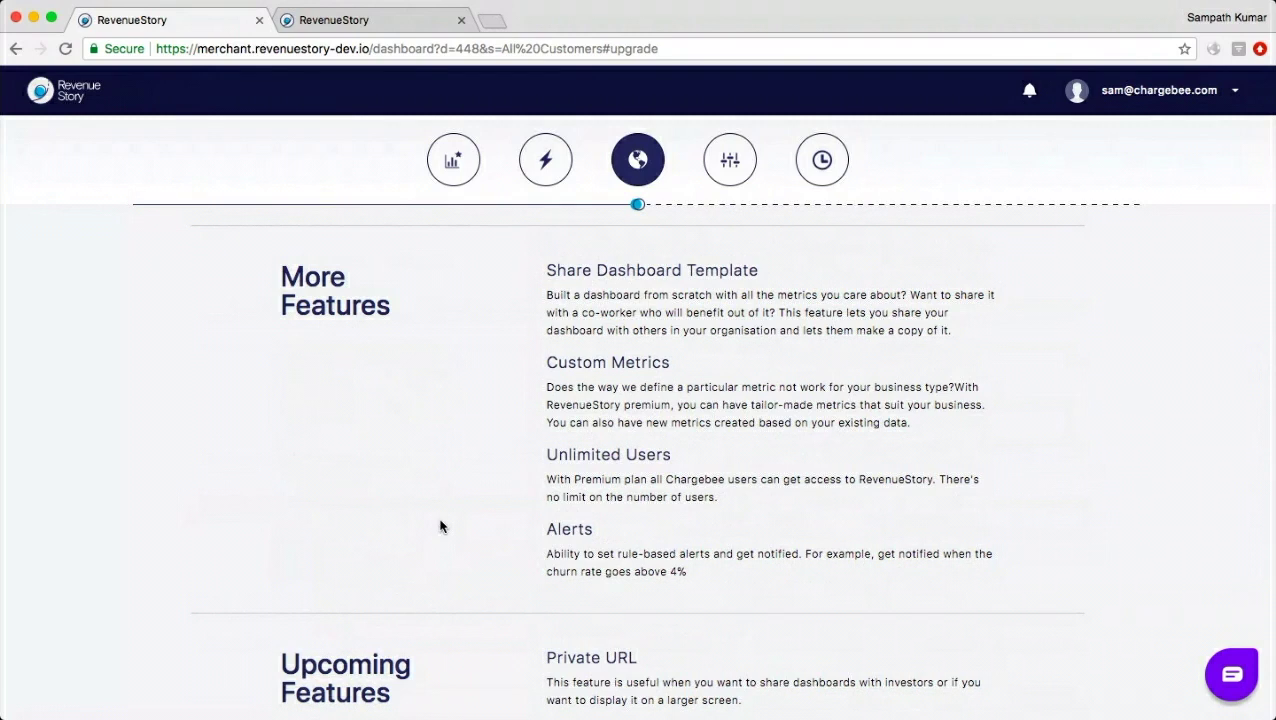
Check the Upcoming Features section of the Premium page and return to the Executive Watch dashboard.
scroll(440, 526, down, 5)
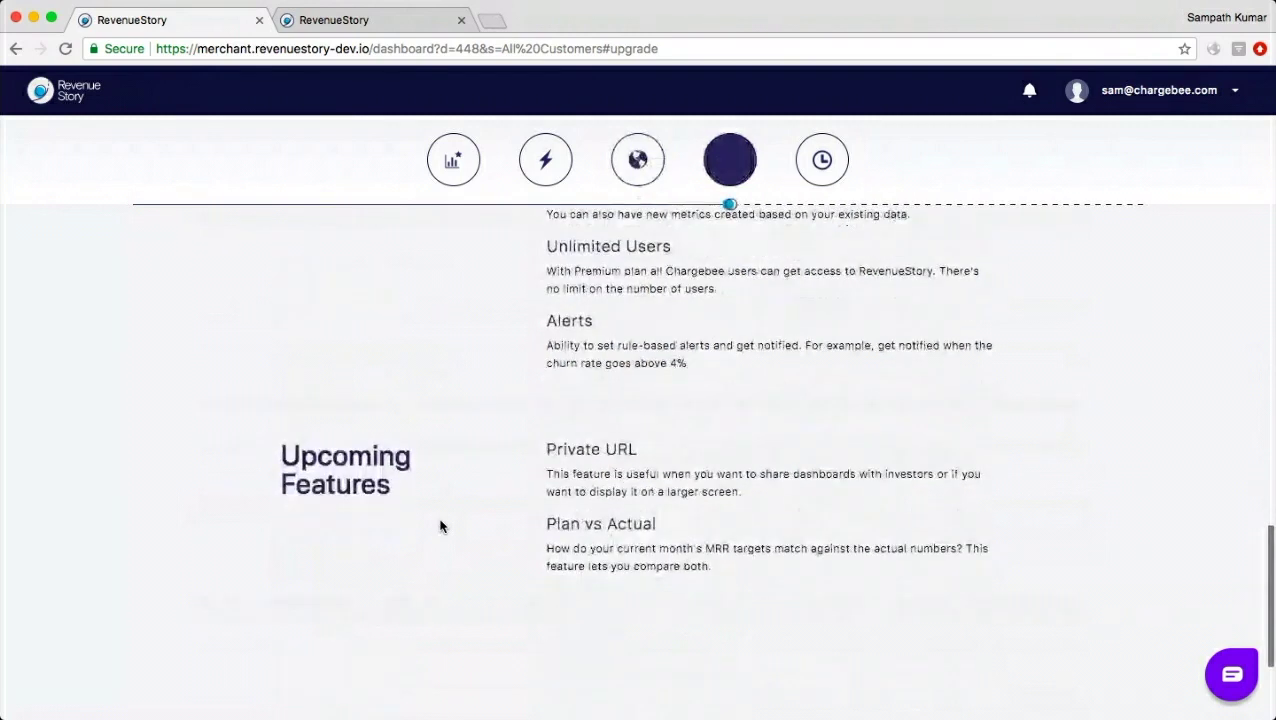
scroll(440, 527, up, 10)
scroll(440, 527, up, 5)
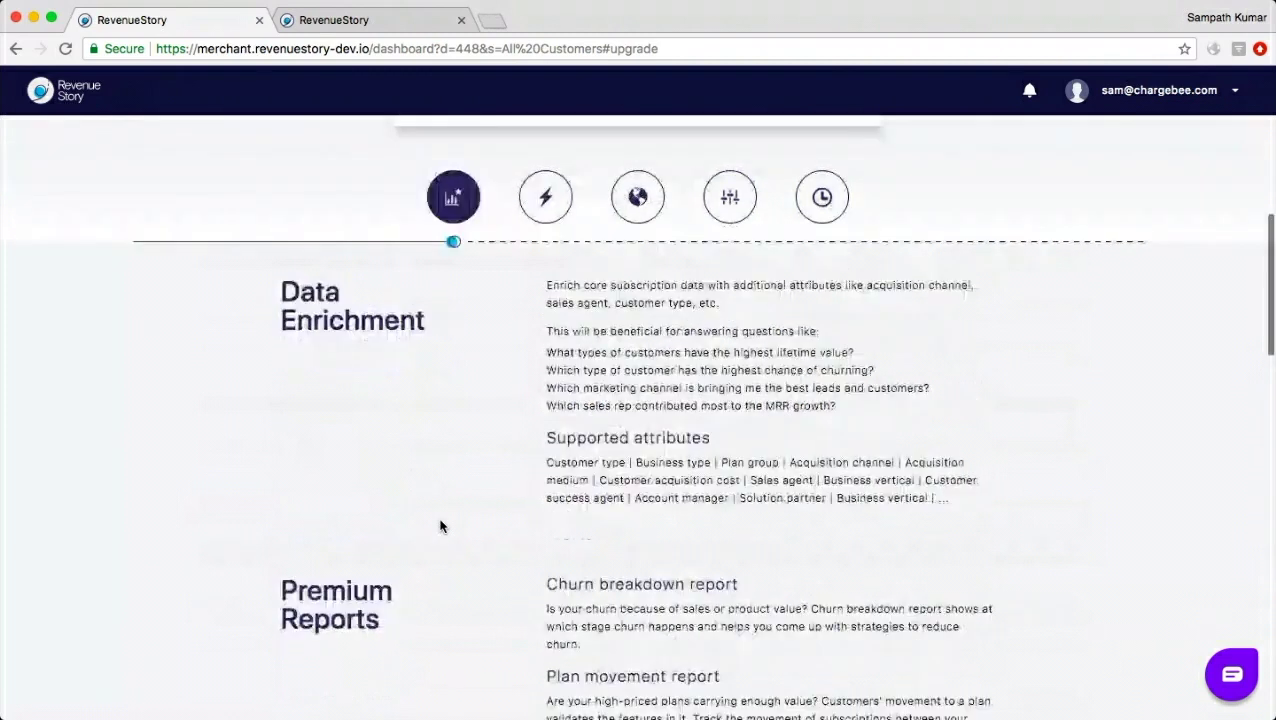
scroll(440, 527, up, 5)
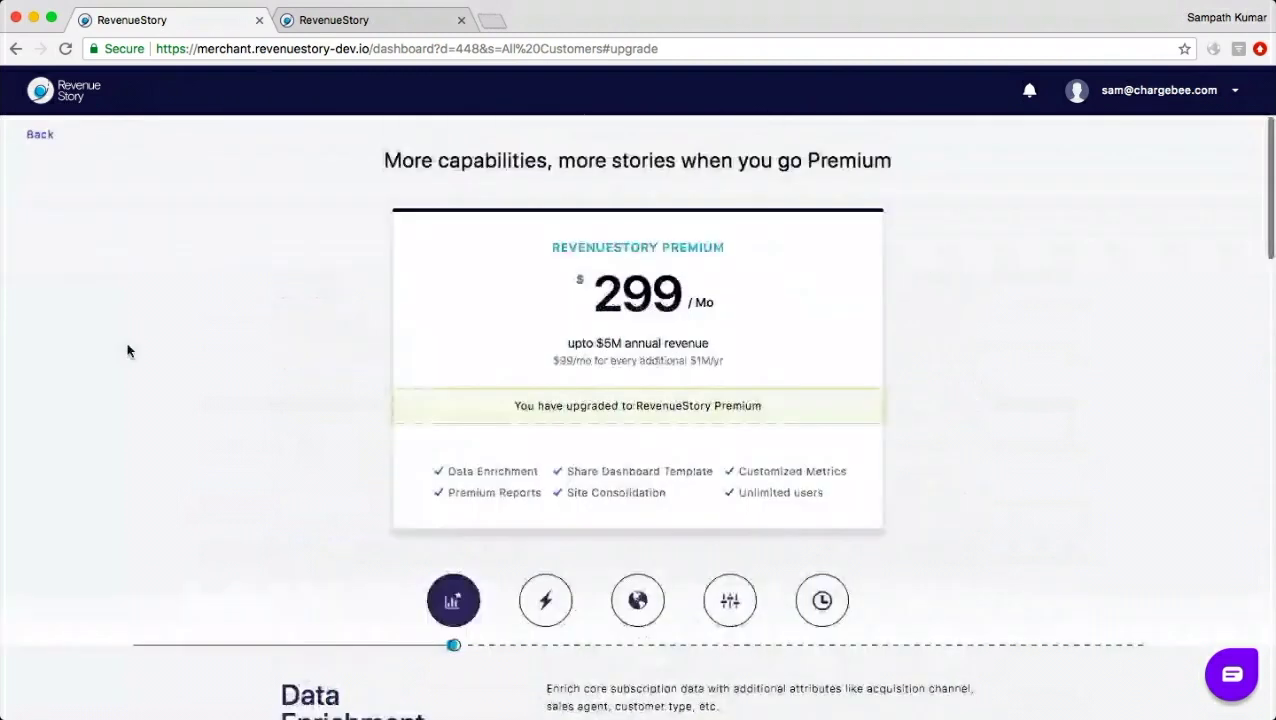
click(45, 134)
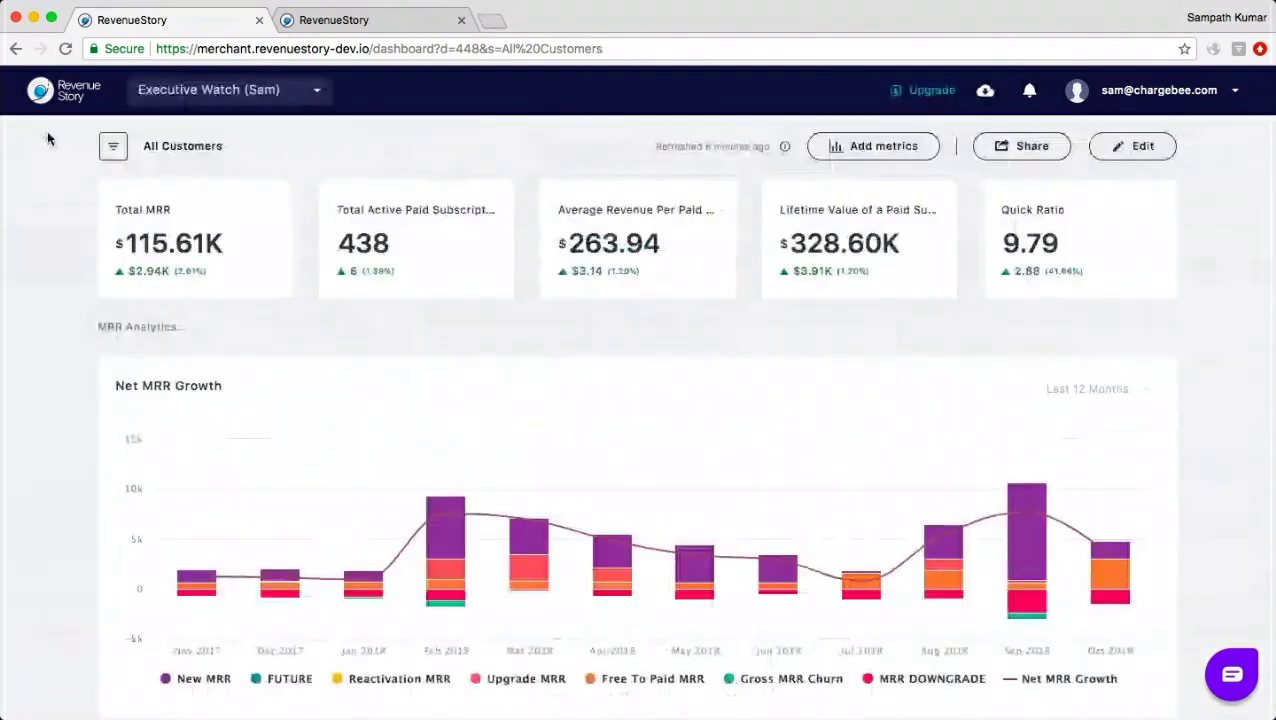
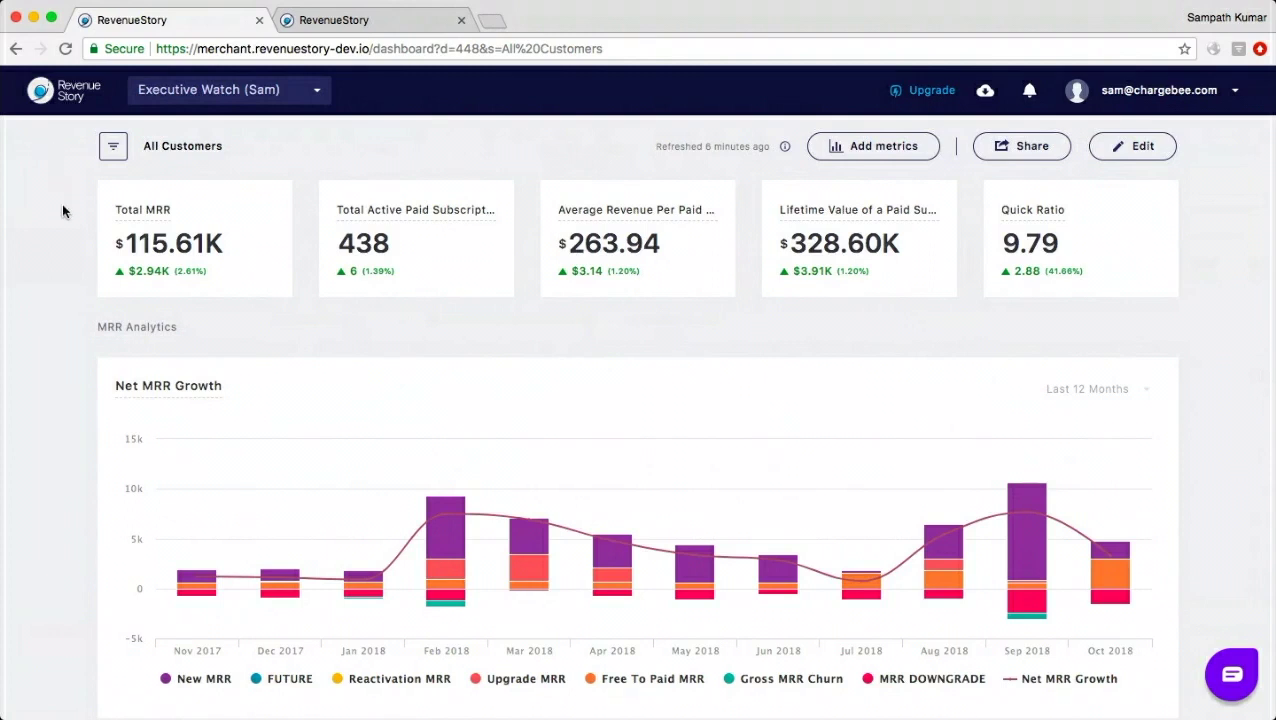
Open the Stories explanation of the Total MRR metric from its dashboard KPI and read it.
mouse_move(121, 216)
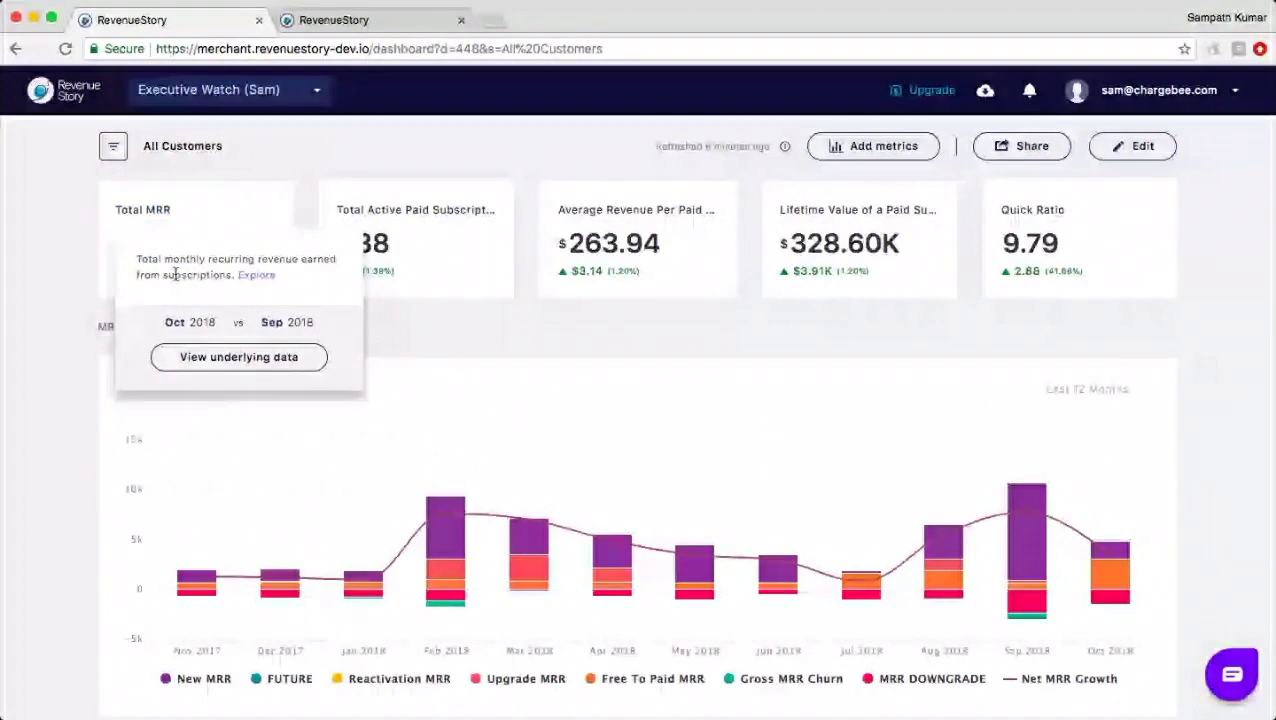
click(256, 278)
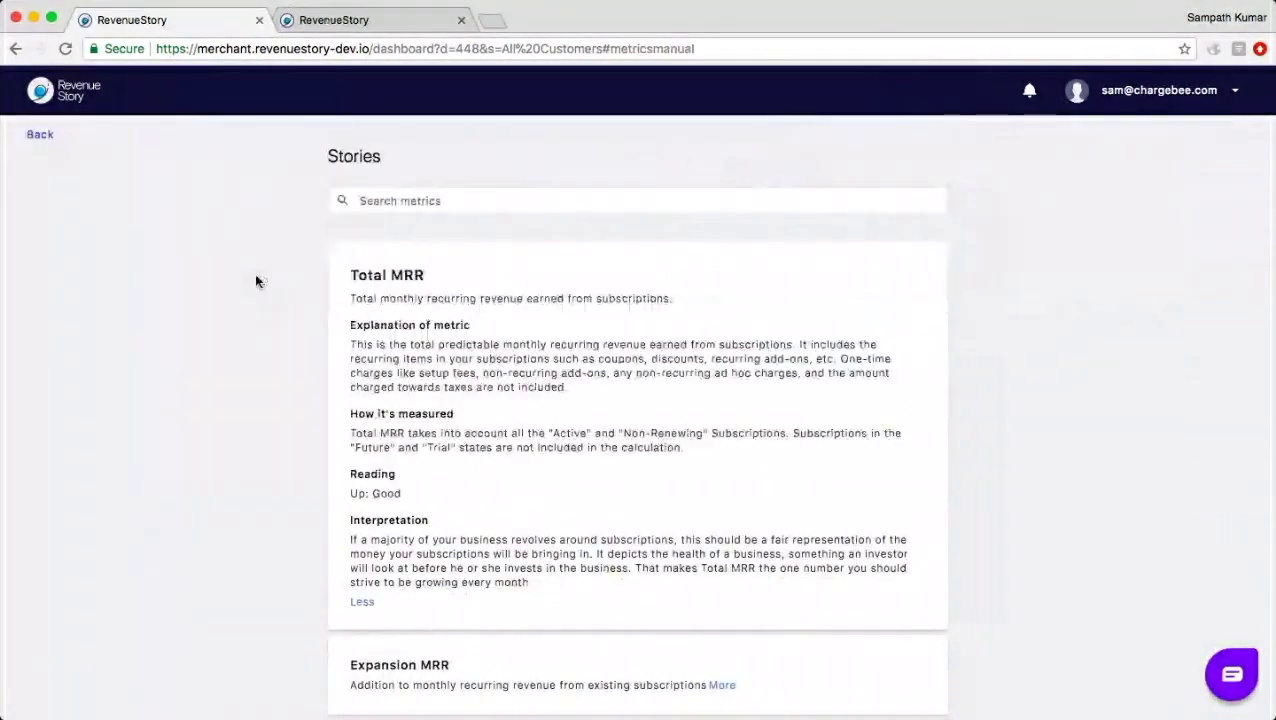
scroll(272, 374, down, 1)
scroll(272, 374, up, 1)
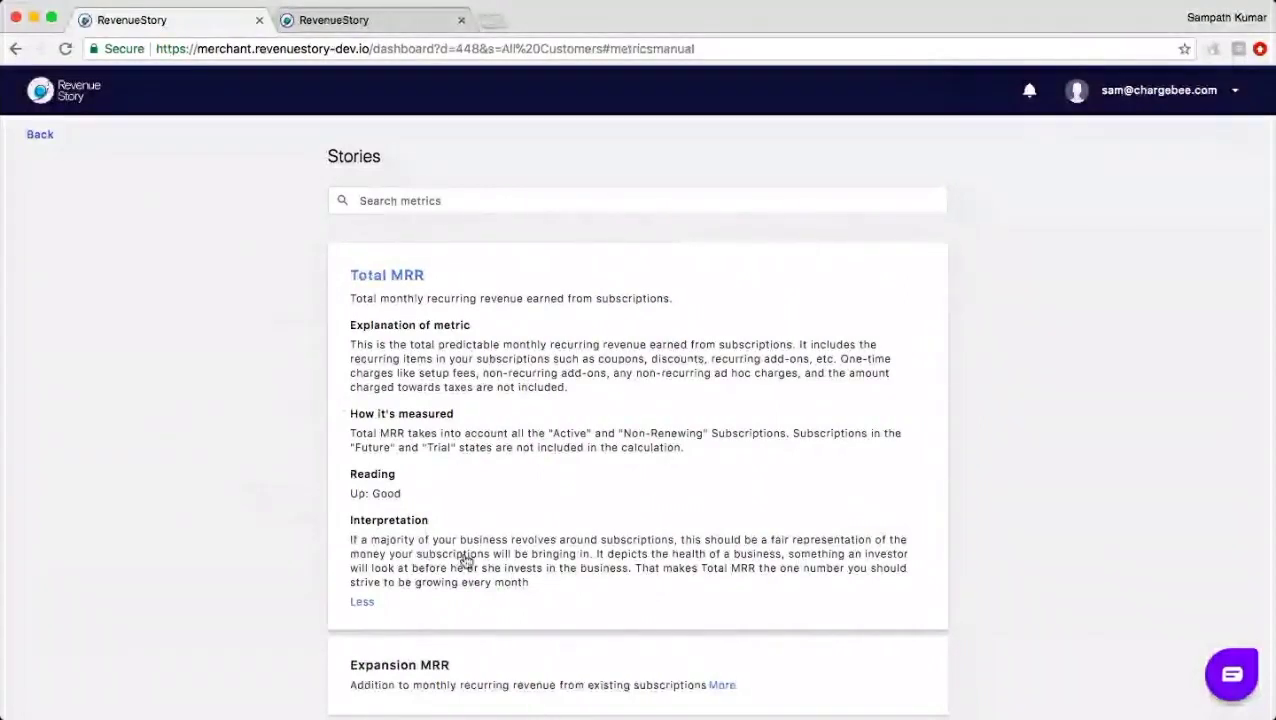
Read the Expansion MRR and New MRR explanations in Stories and return to the dashboard.
scroll(294, 510, down, 2)
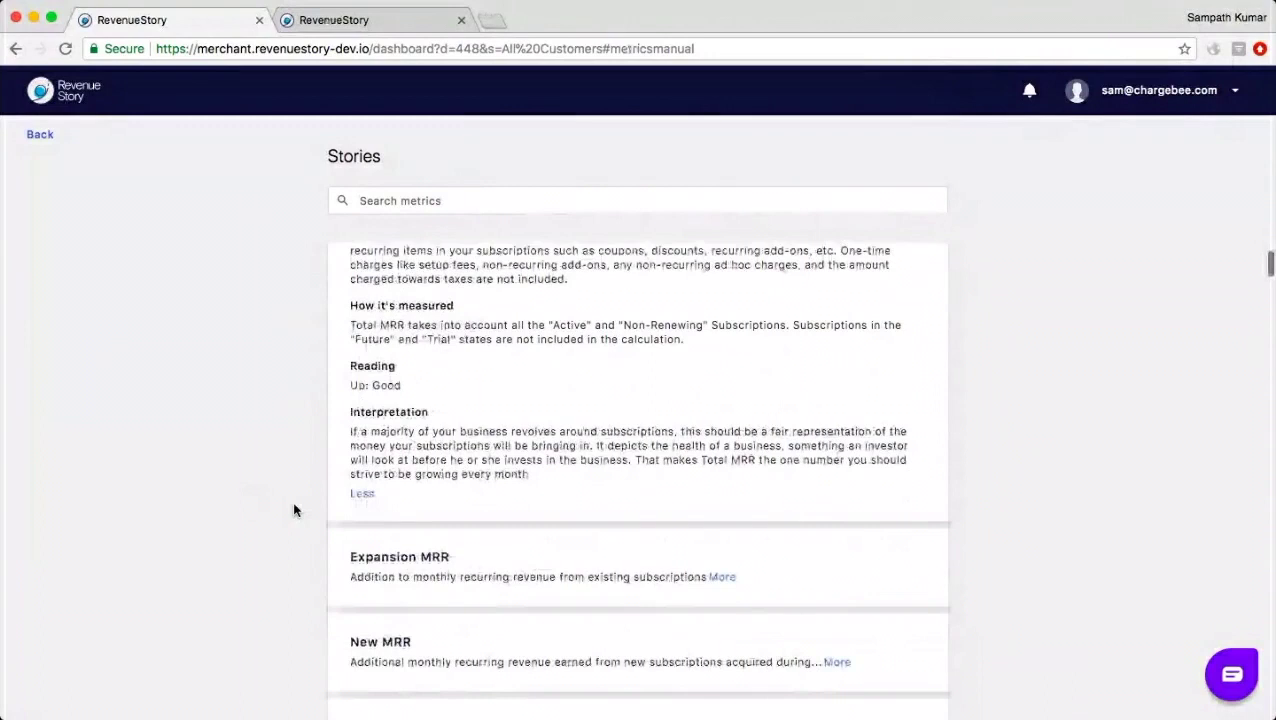
click(380, 560)
scroll(288, 436, down, 1)
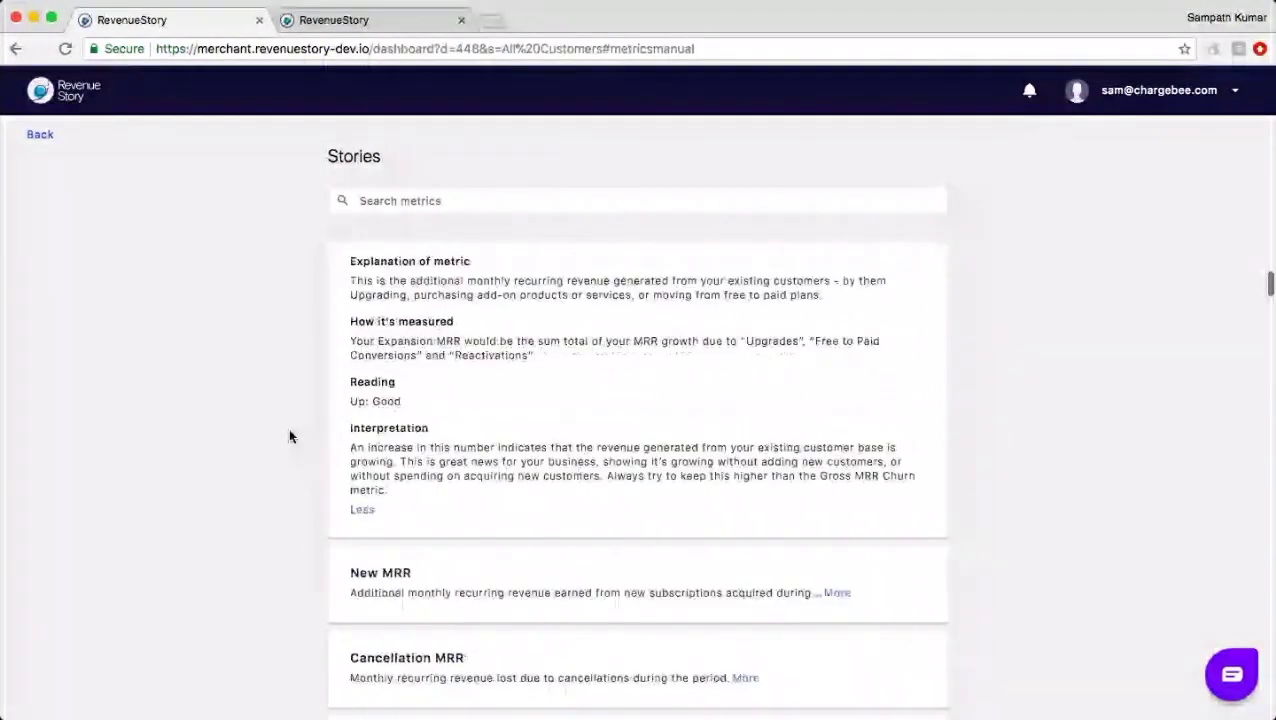
scroll(290, 436, down, 1)
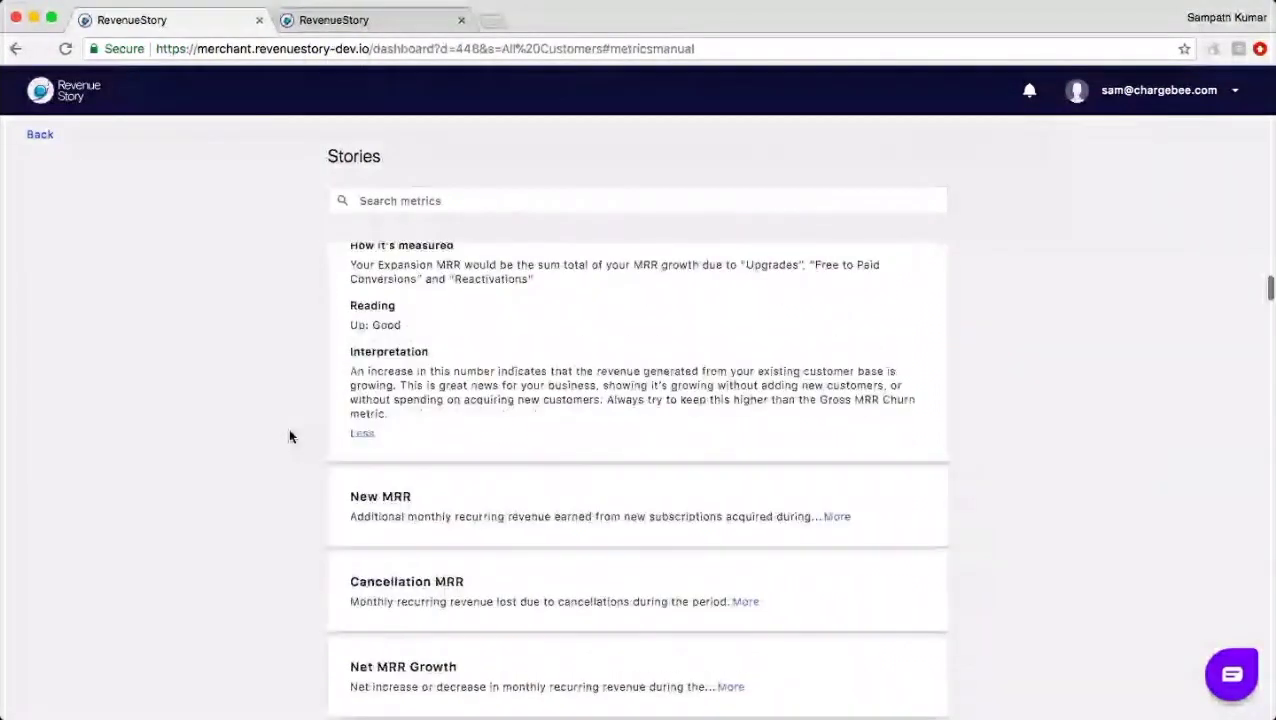
scroll(290, 436, down, 1)
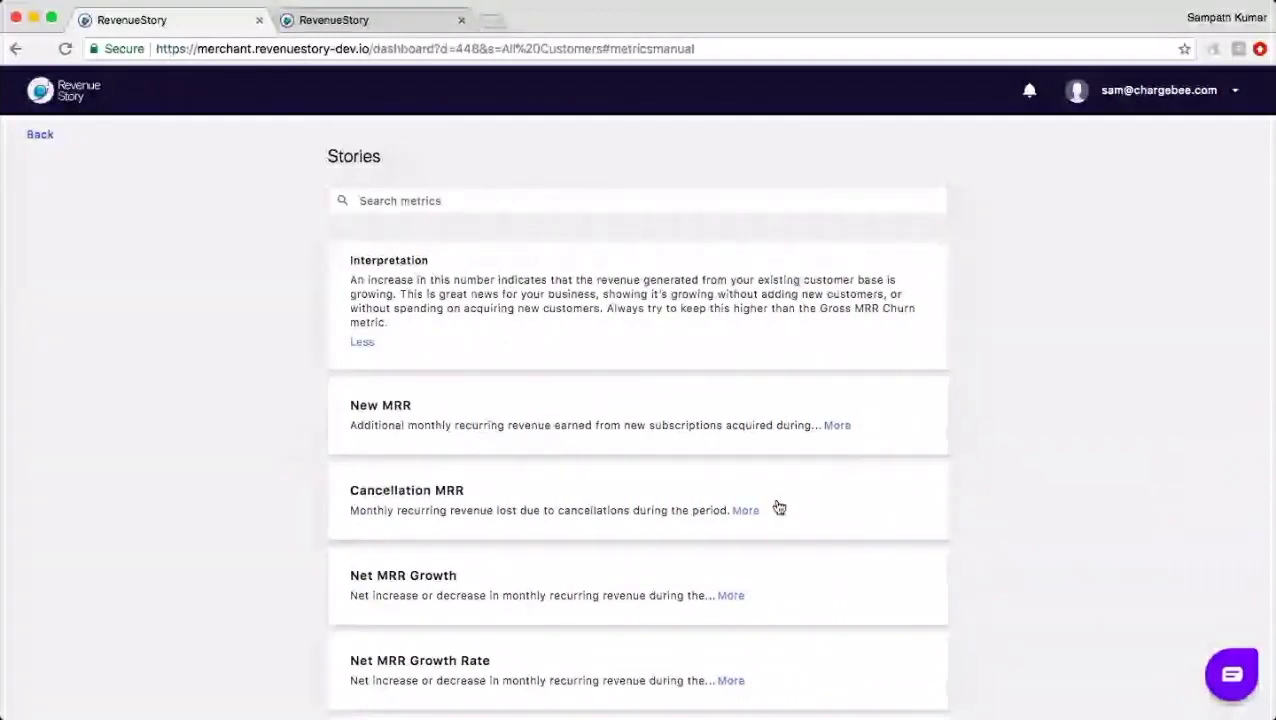
click(838, 426)
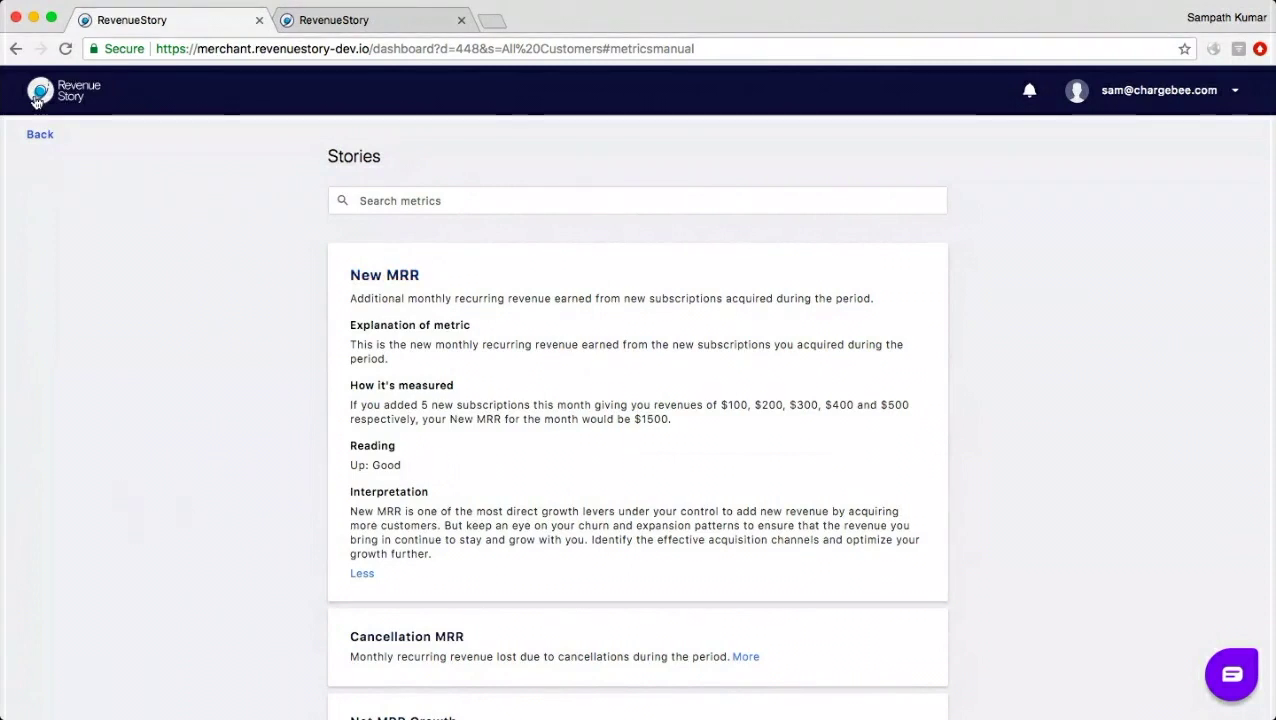
click(36, 143)
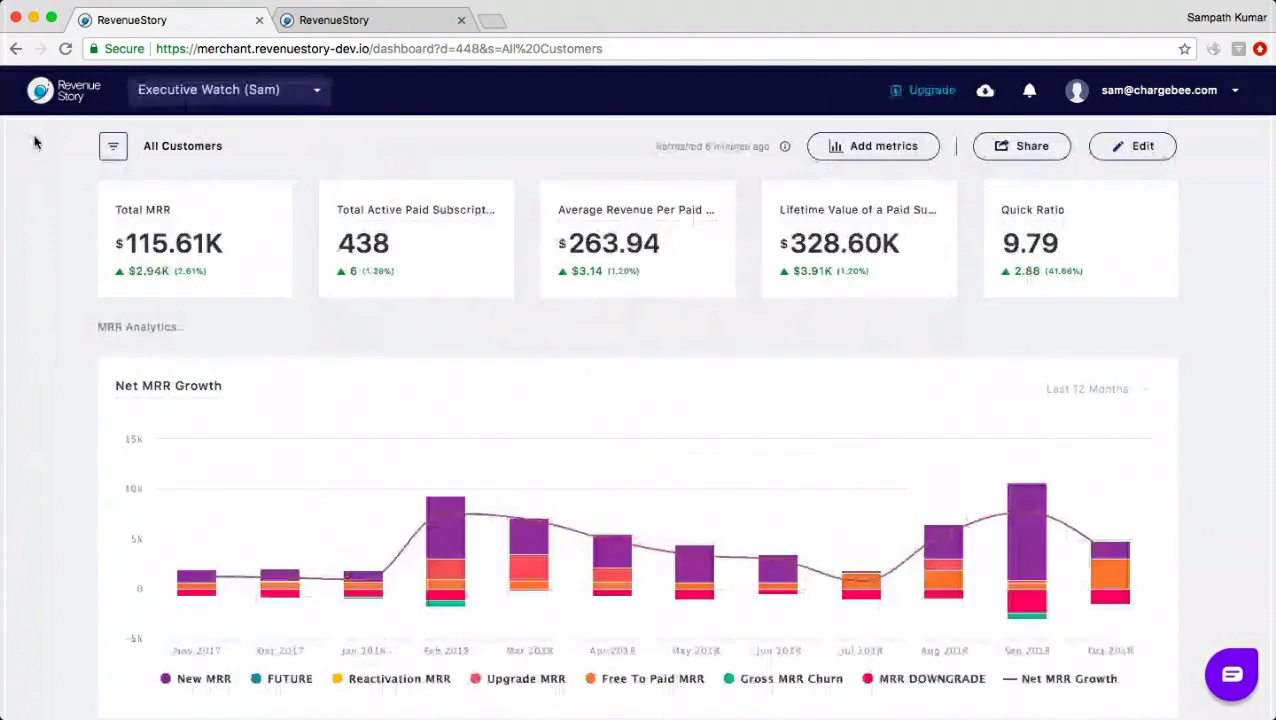
Open the Dashboard Gallery and browse the descriptions of the RevenueStory default dashboards.
click(222, 100)
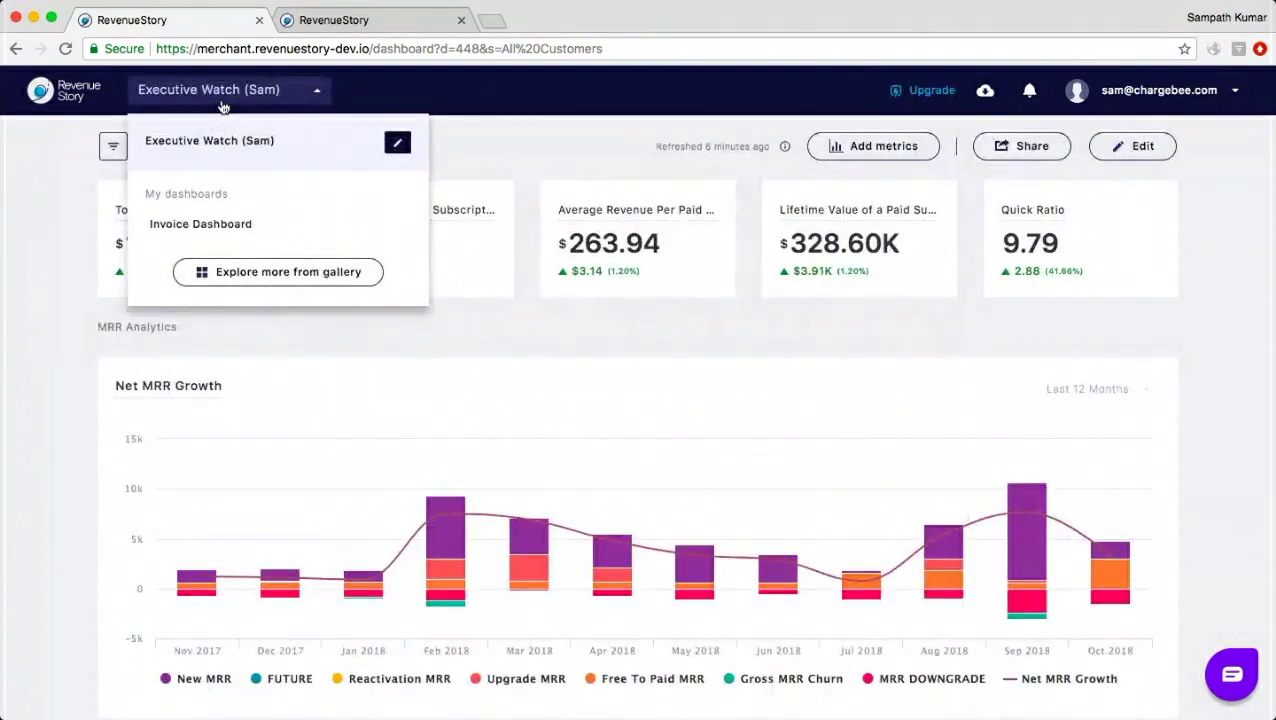
click(240, 273)
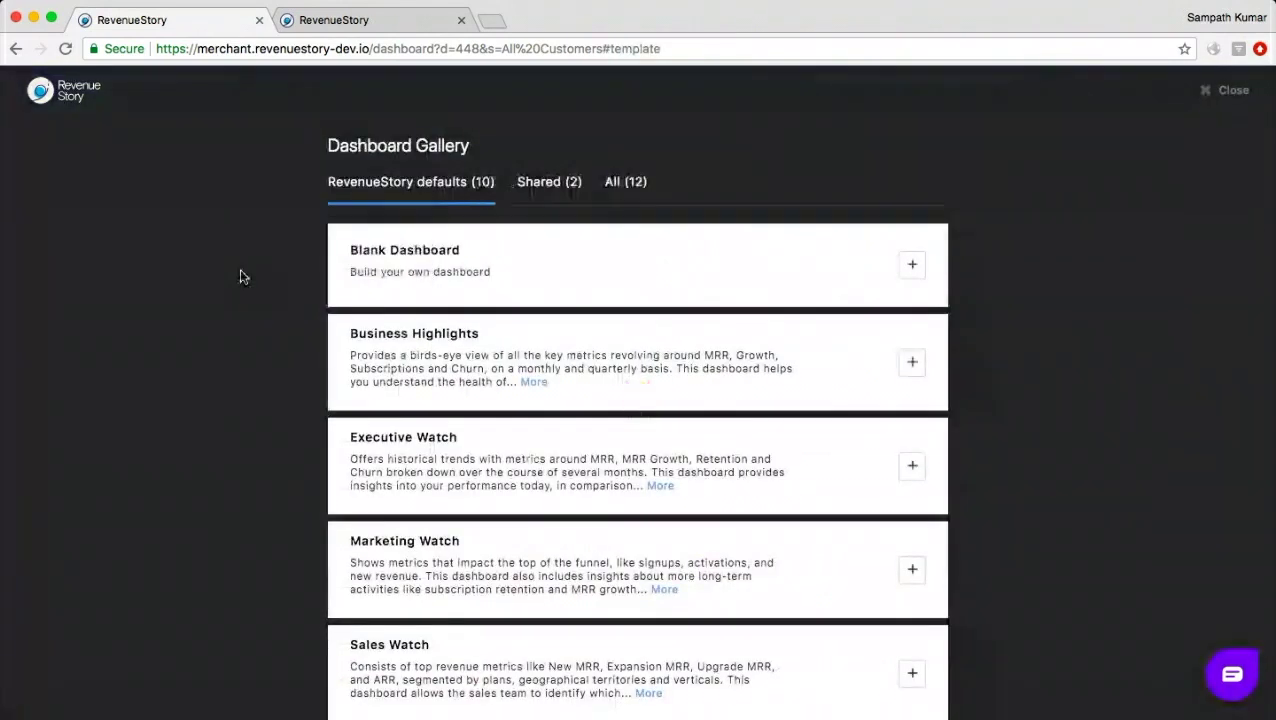
scroll(427, 414, down, 3)
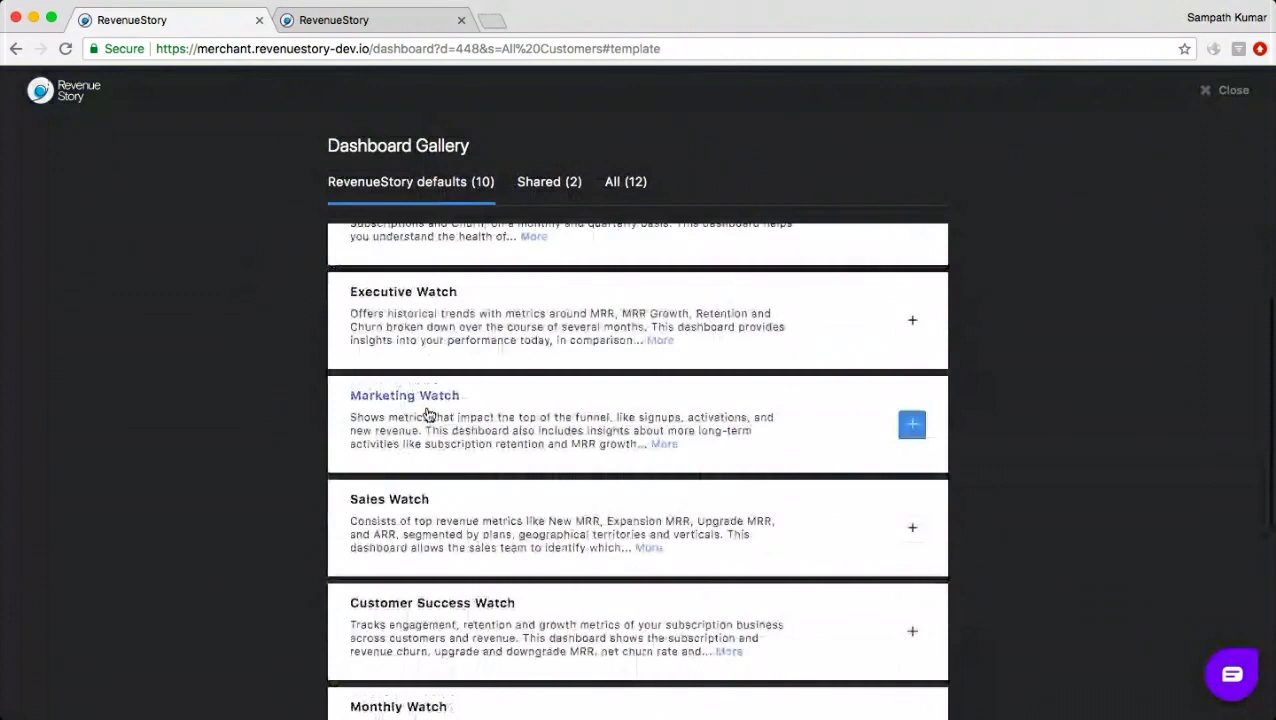
scroll(253, 440, up, 3)
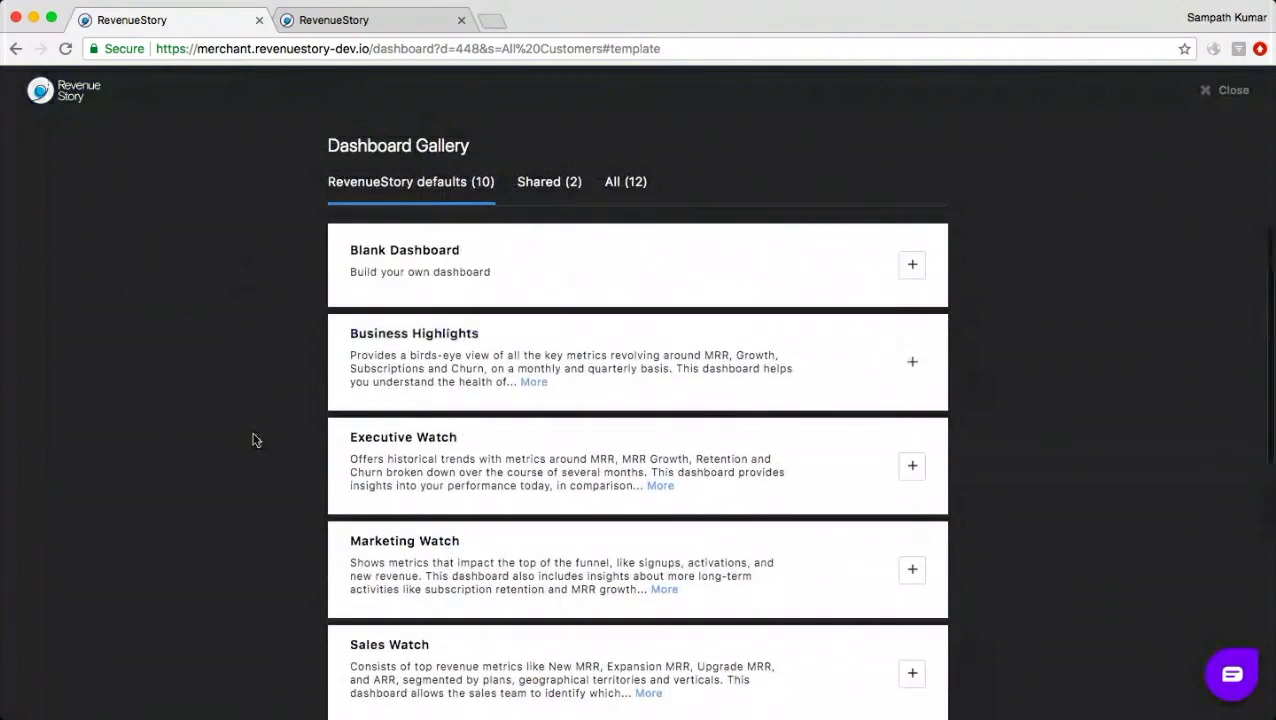
scroll(252, 439, down, 2)
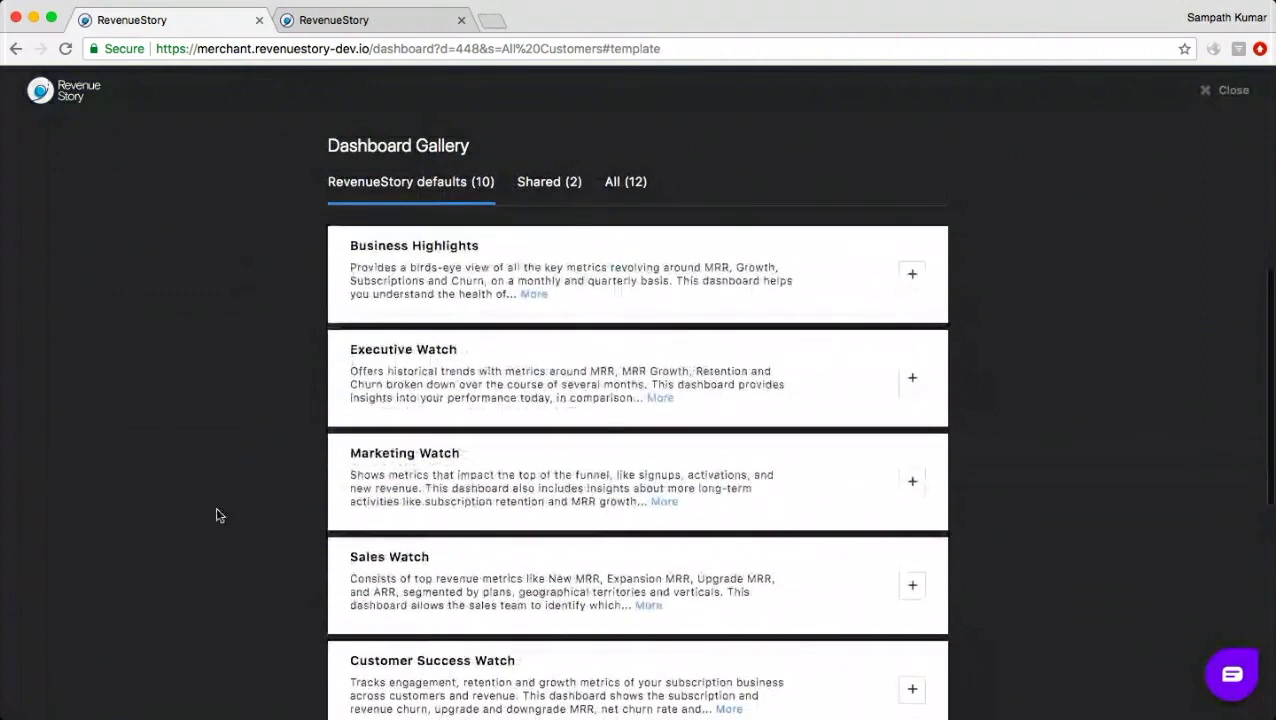
scroll(215, 516, down, 1)
scroll(216, 515, down, 3)
scroll(216, 515, down, 2)
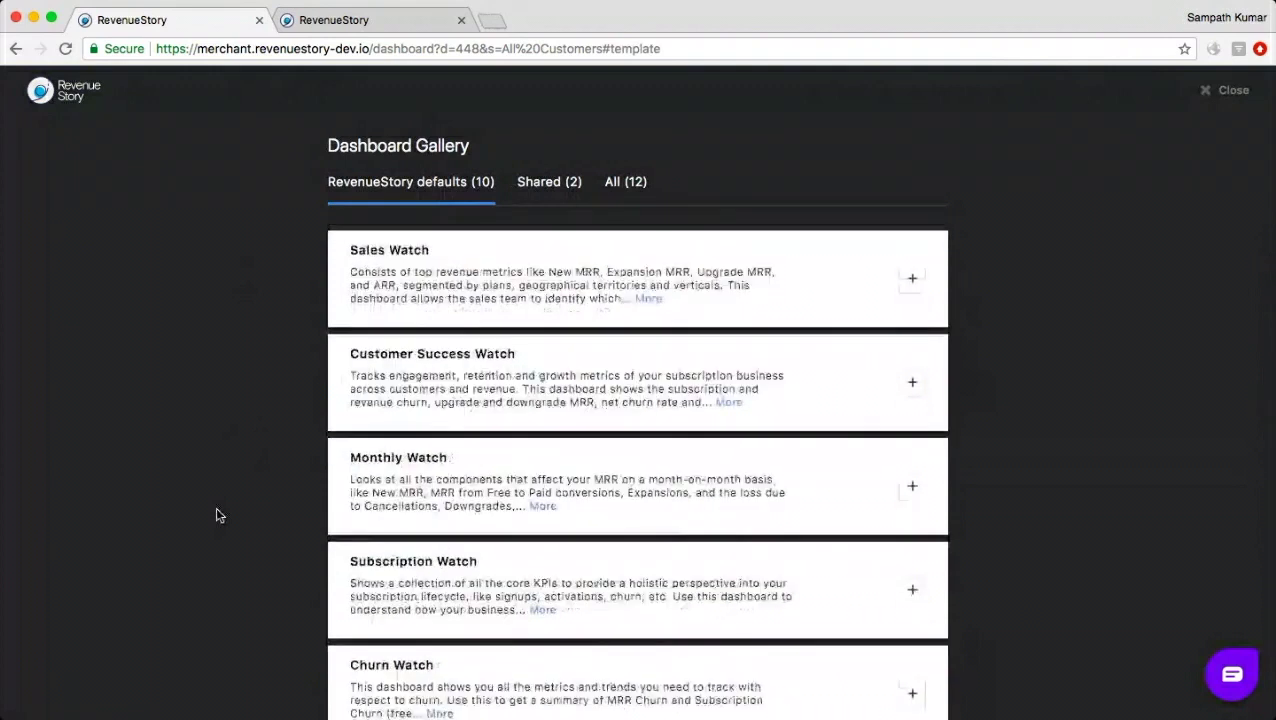
scroll(216, 515, down, 2)
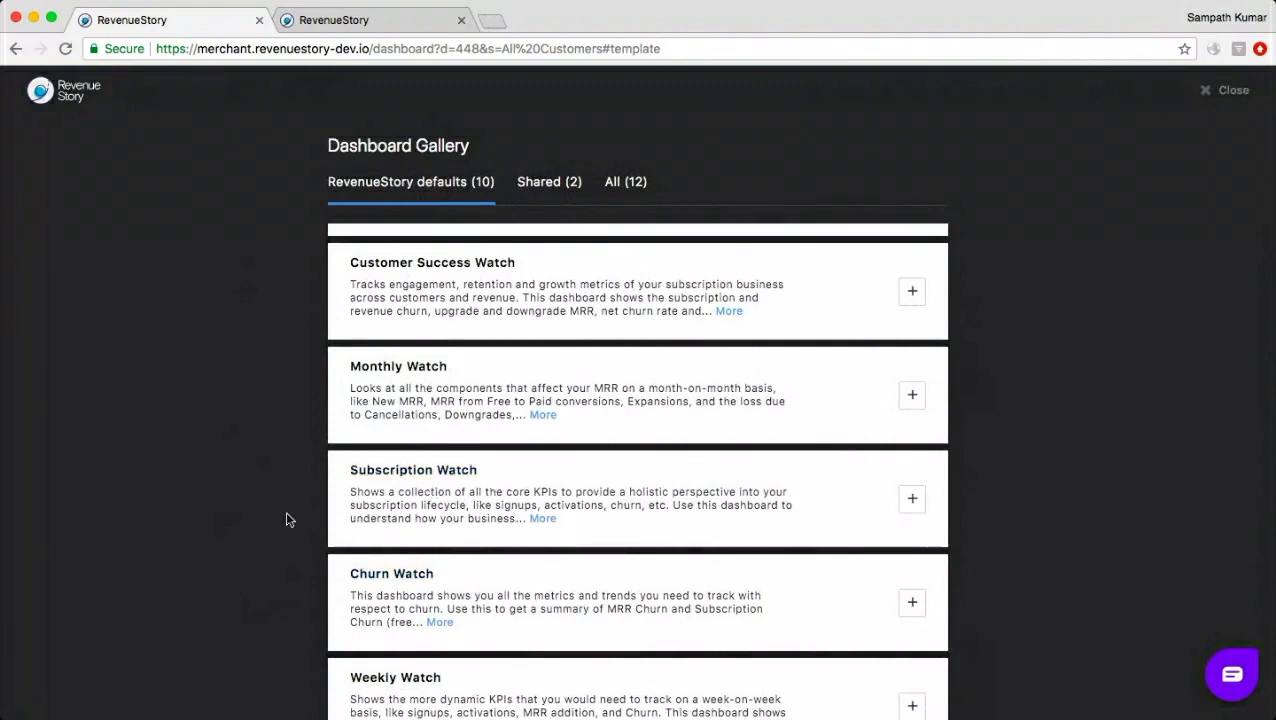
Add the Churn Watch dashboard from the gallery, save it under that name and check the list of dashboards.
click(912, 601)
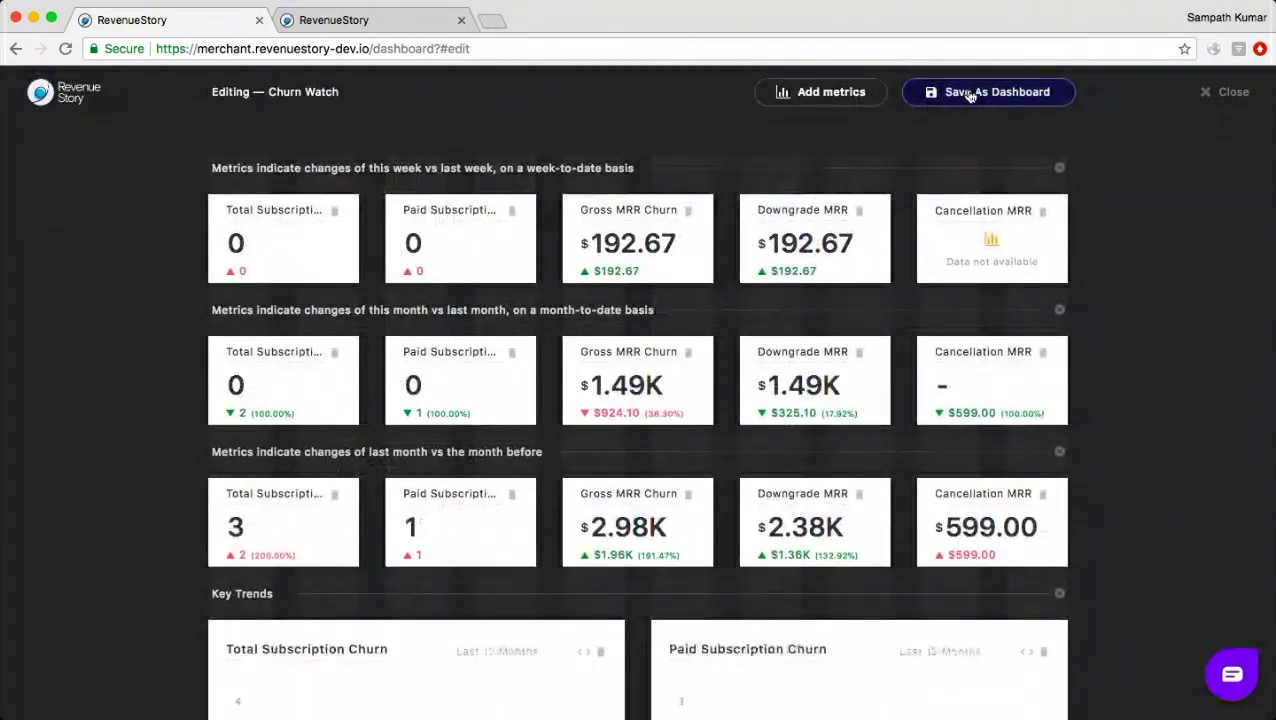
click(968, 91)
click(855, 298)
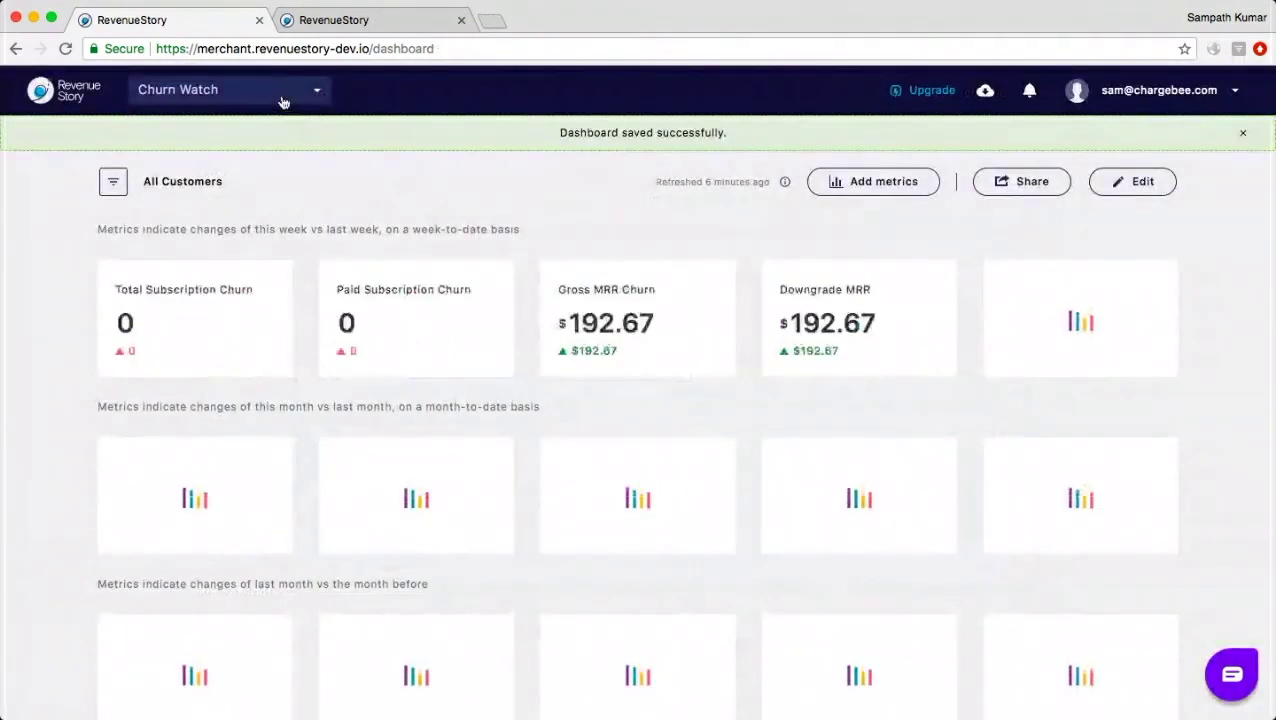
click(283, 101)
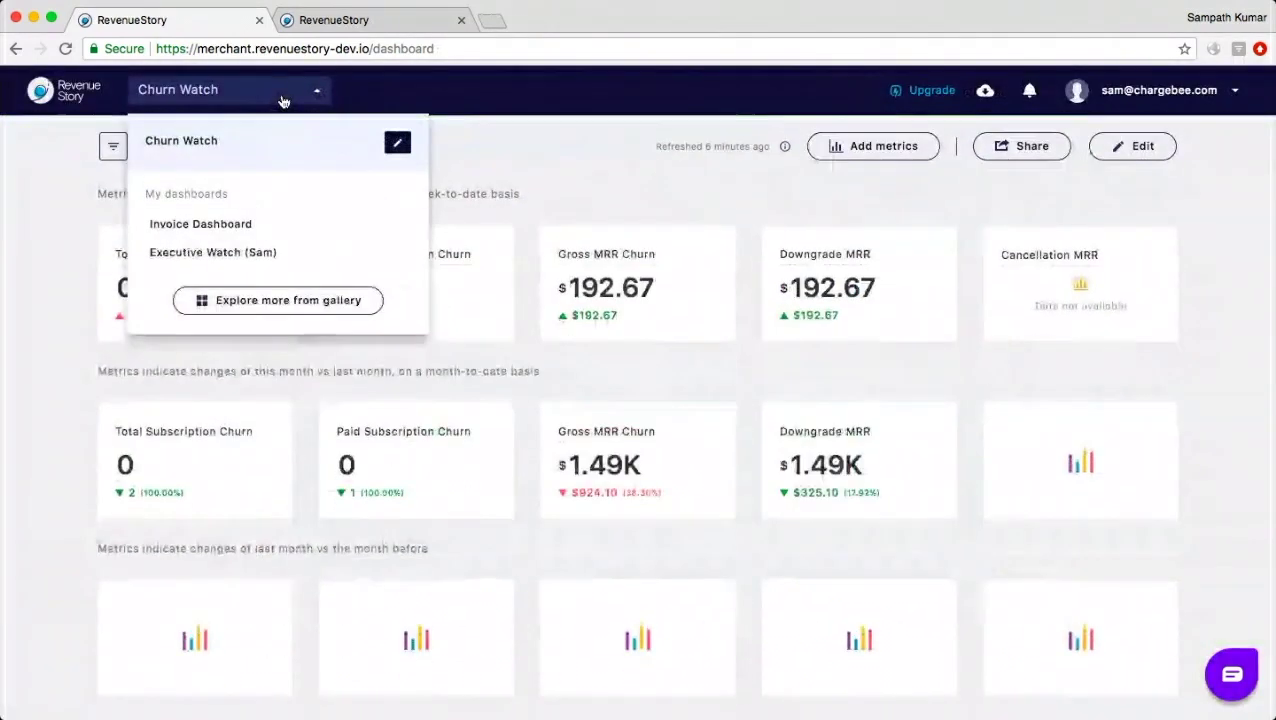
click(31, 259)
Edit the Churn Watch dashboard and remove the Cancellation MRR metric from its week-to-date and last-month sections.
click(1140, 146)
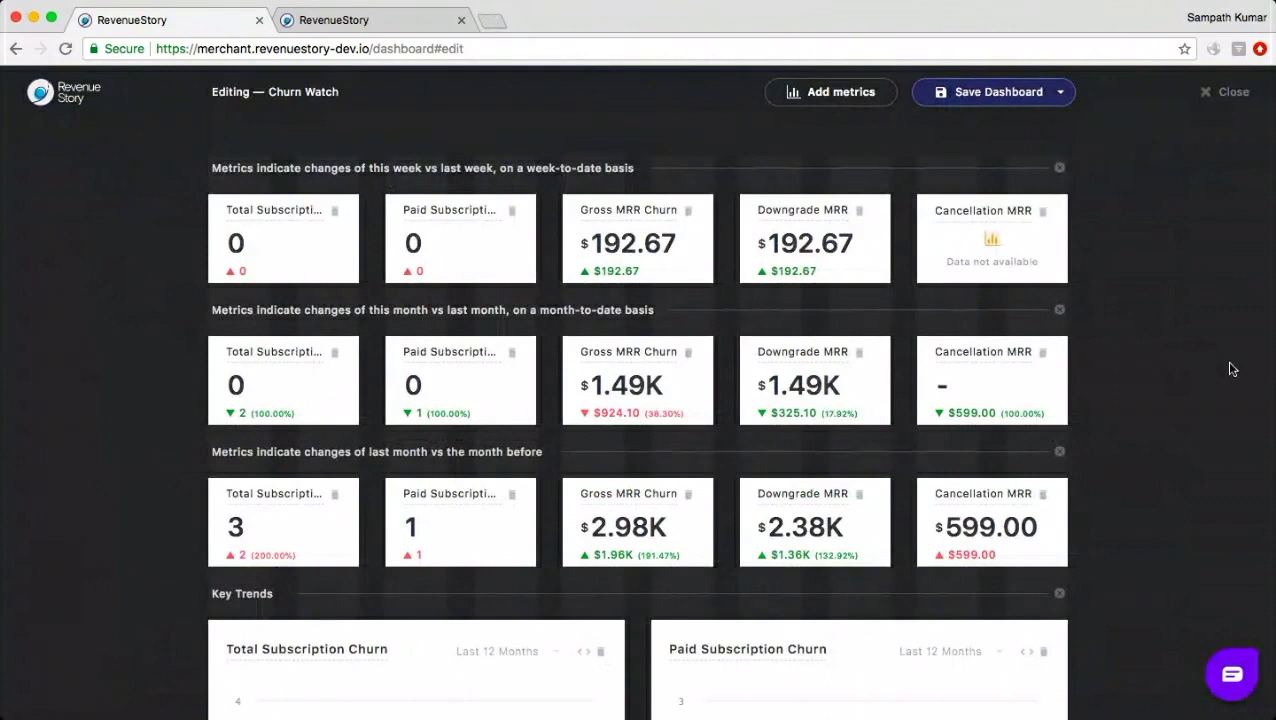
scroll(1230, 372, down, 3)
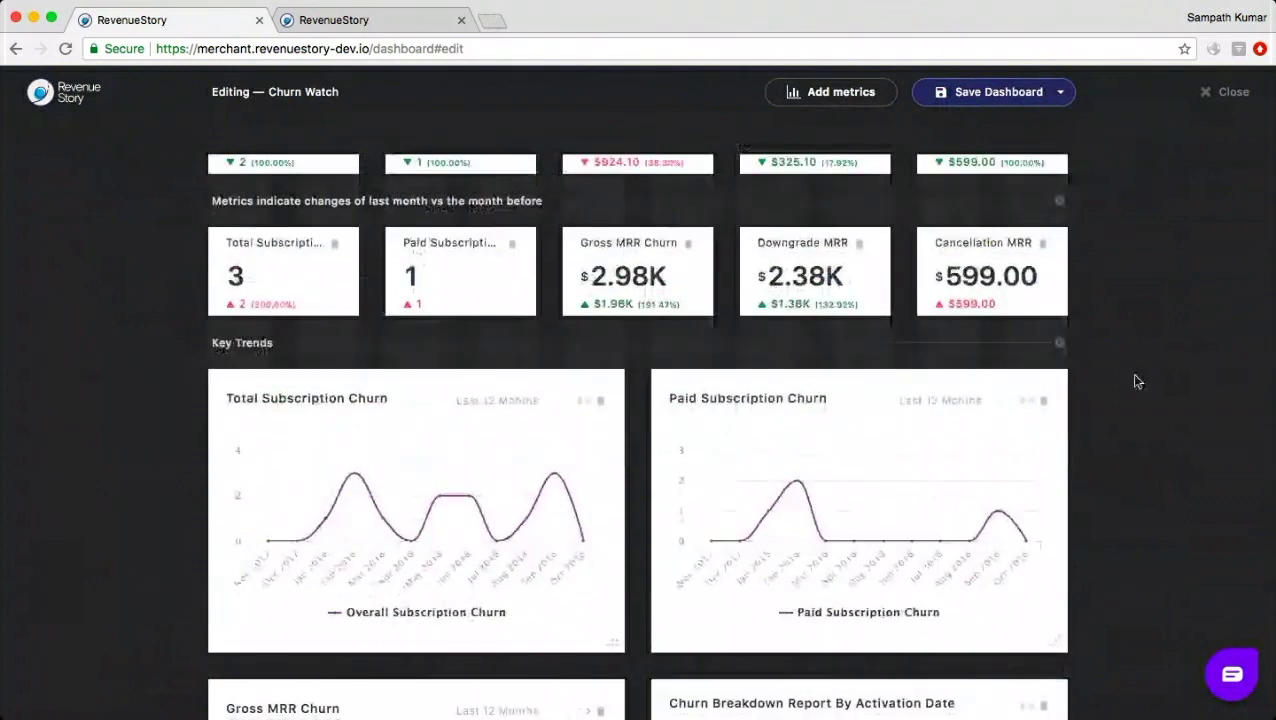
scroll(1111, 384, up, 2)
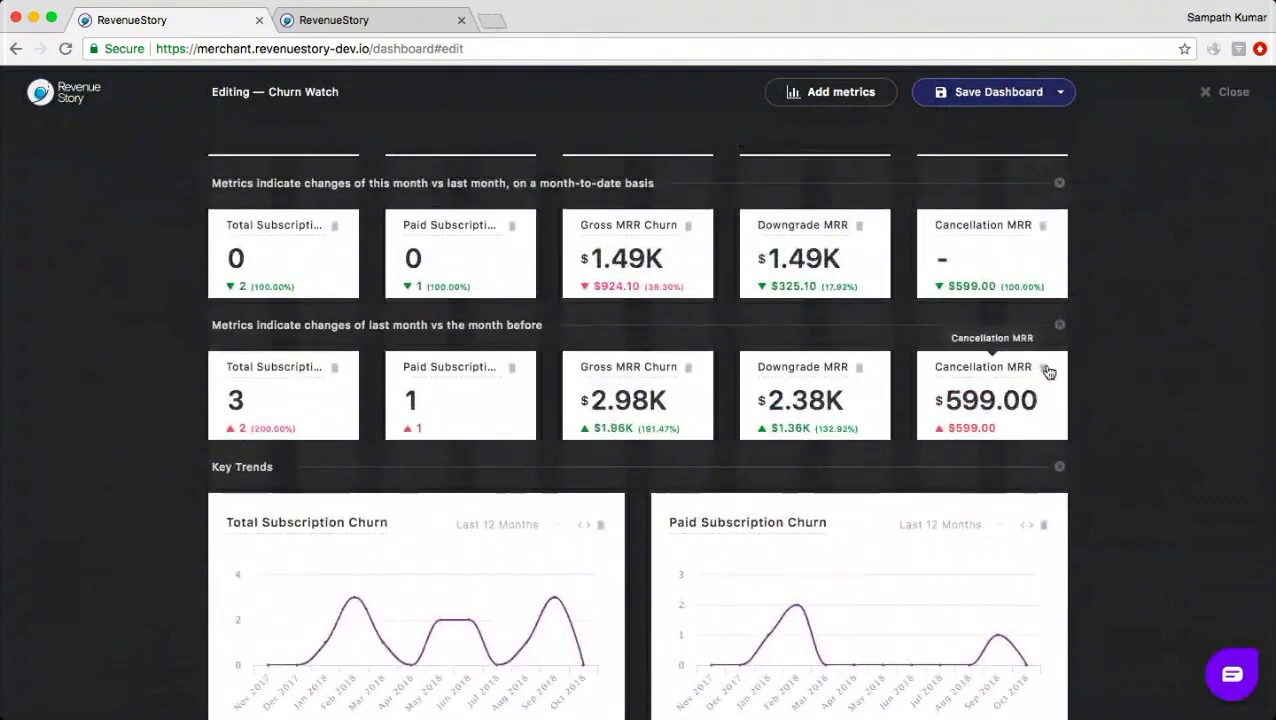
drag(1042, 372, 1040, 233)
click(1042, 212)
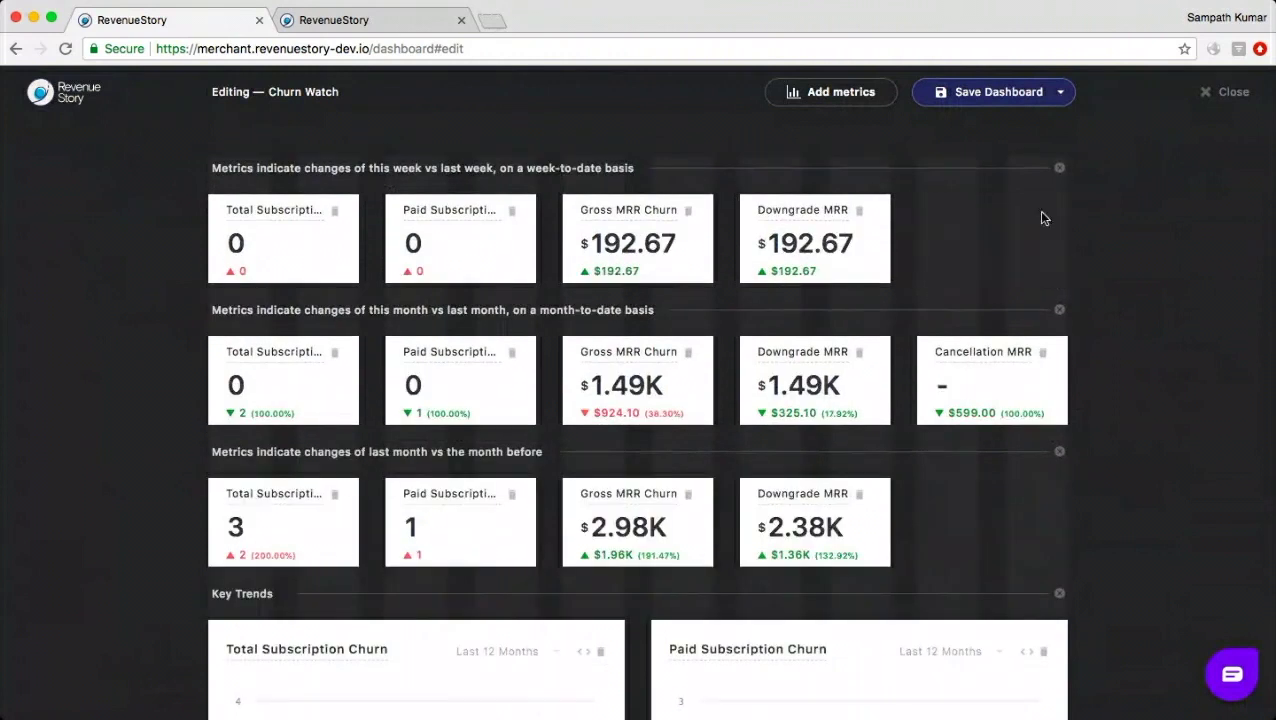
Close the Churn Watch editor and discard the metric removals.
click(1232, 93)
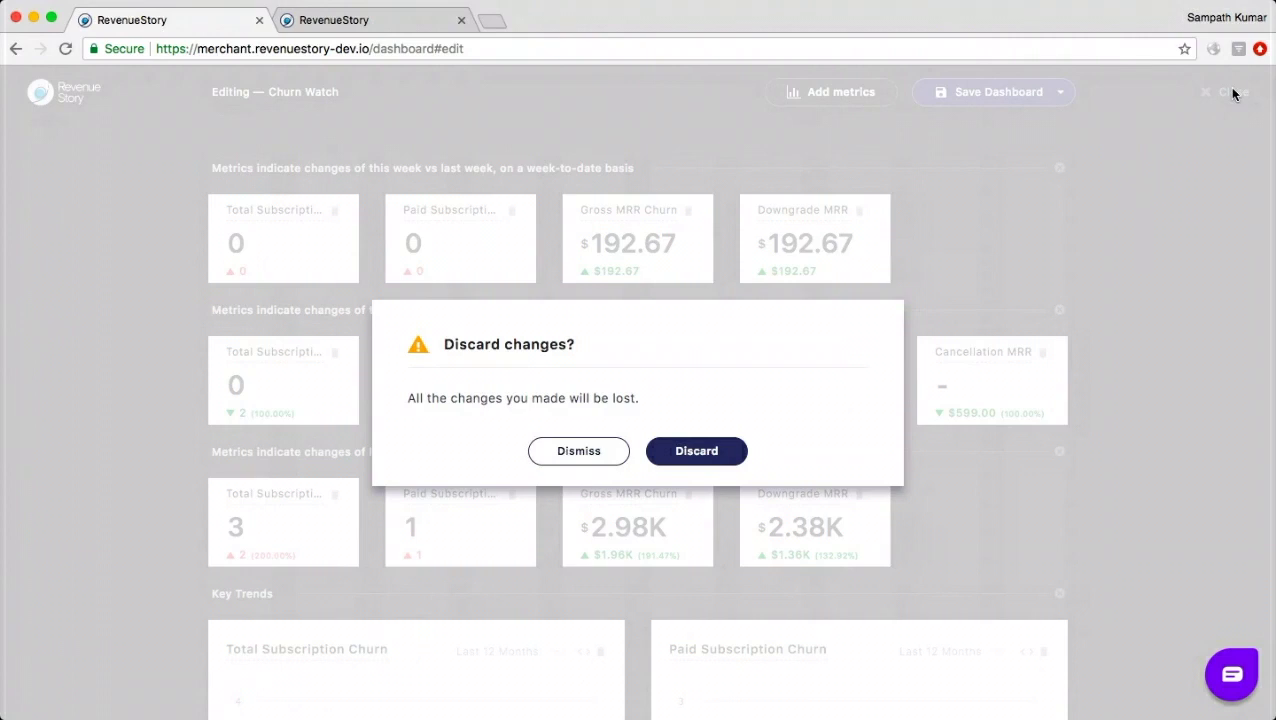
click(565, 460)
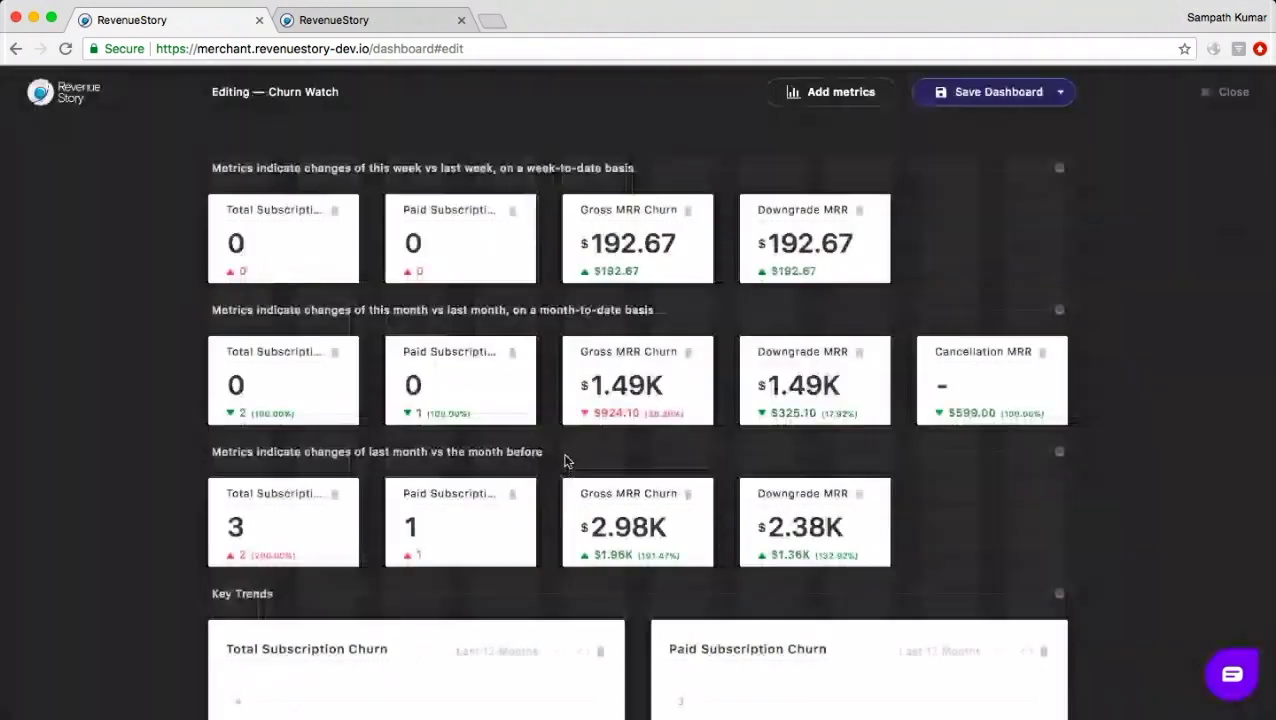
key(Escape)
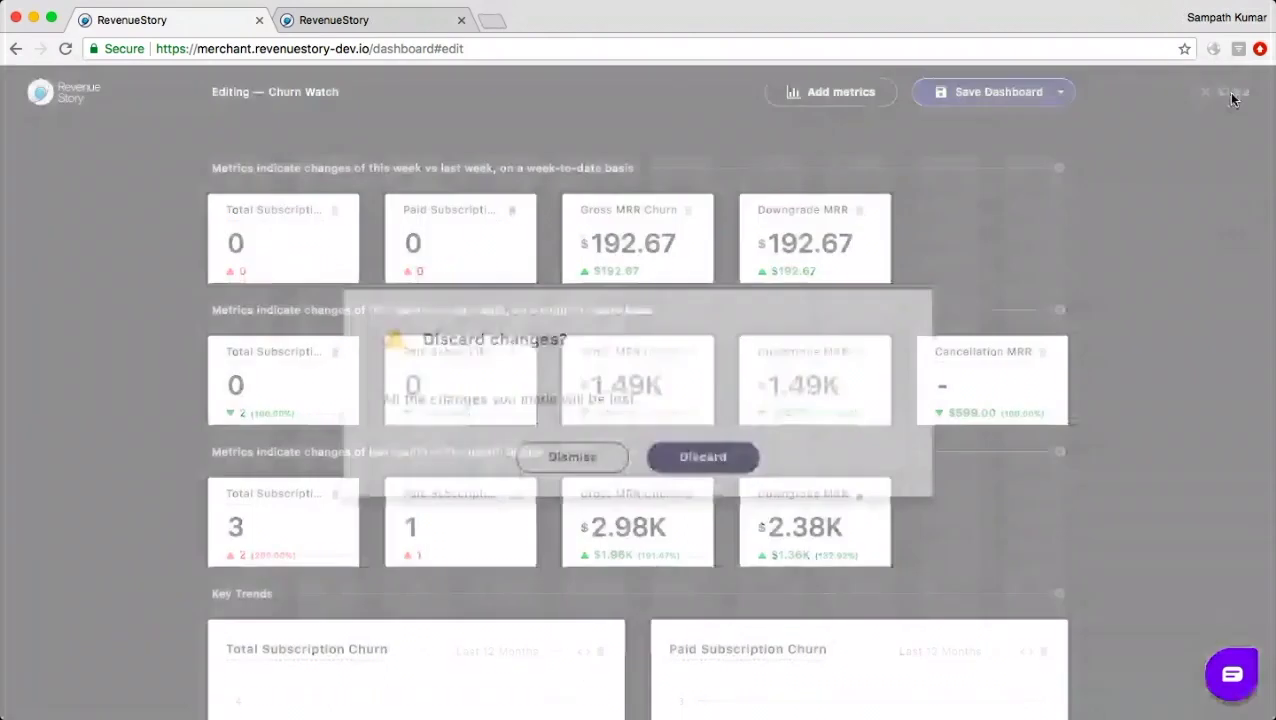
click(712, 452)
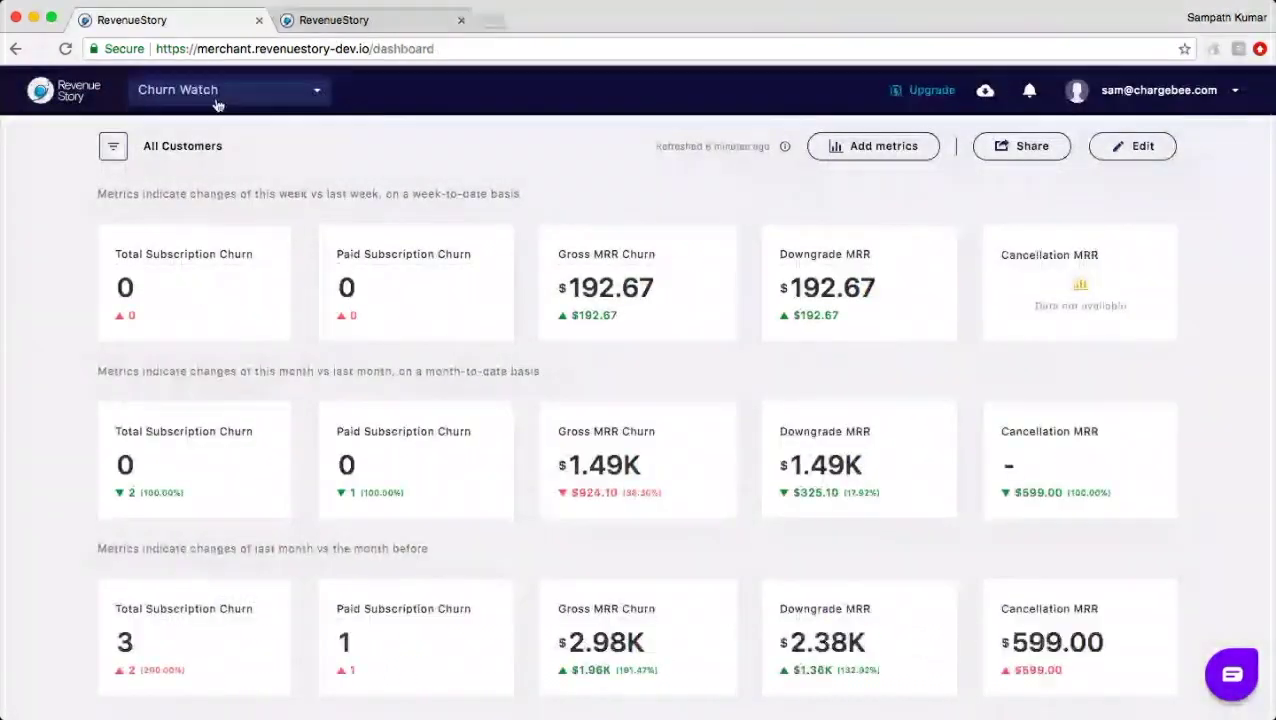
Switch to the Executive Watch dashboard and change its segment to All Customers.
click(296, 92)
click(208, 250)
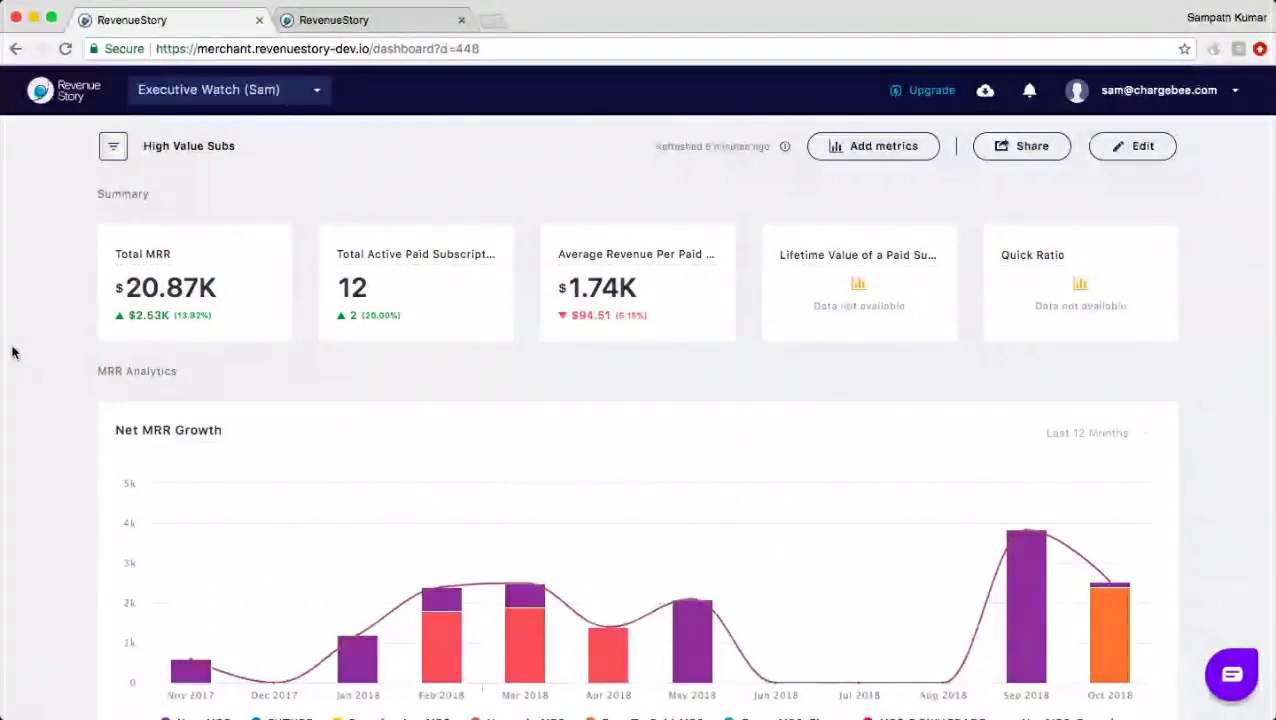
click(113, 146)
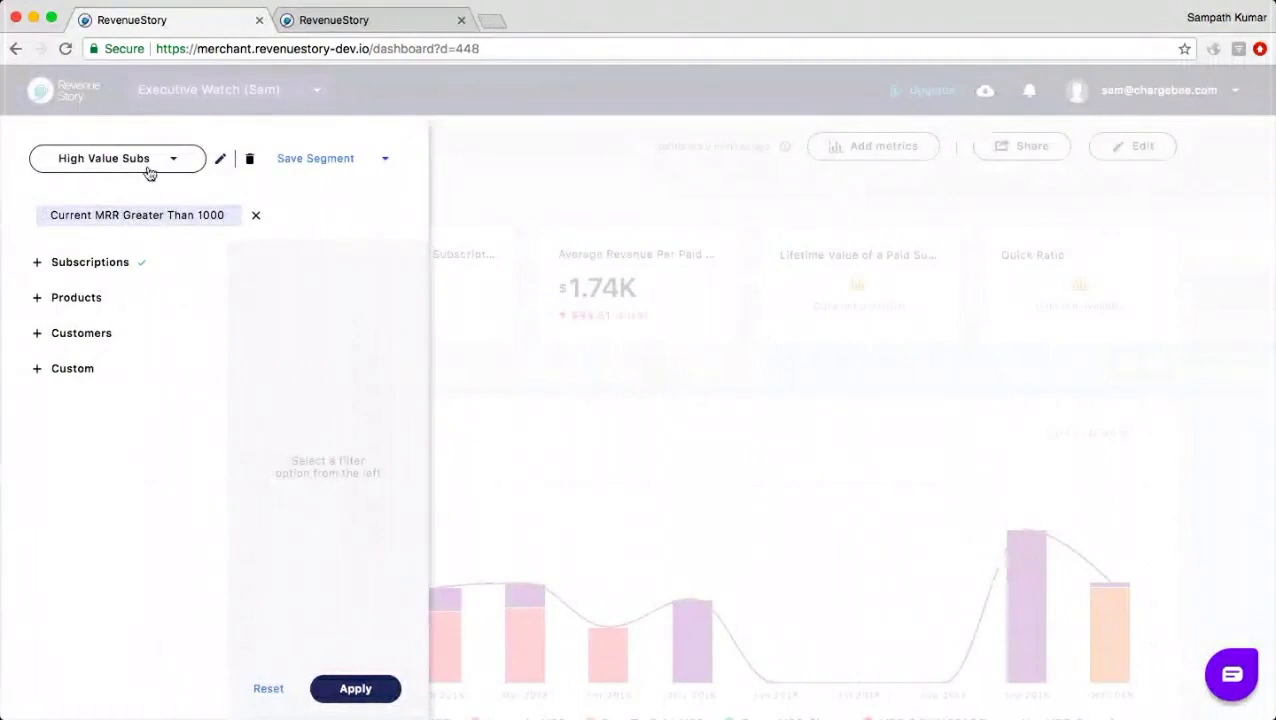
click(146, 168)
click(134, 211)
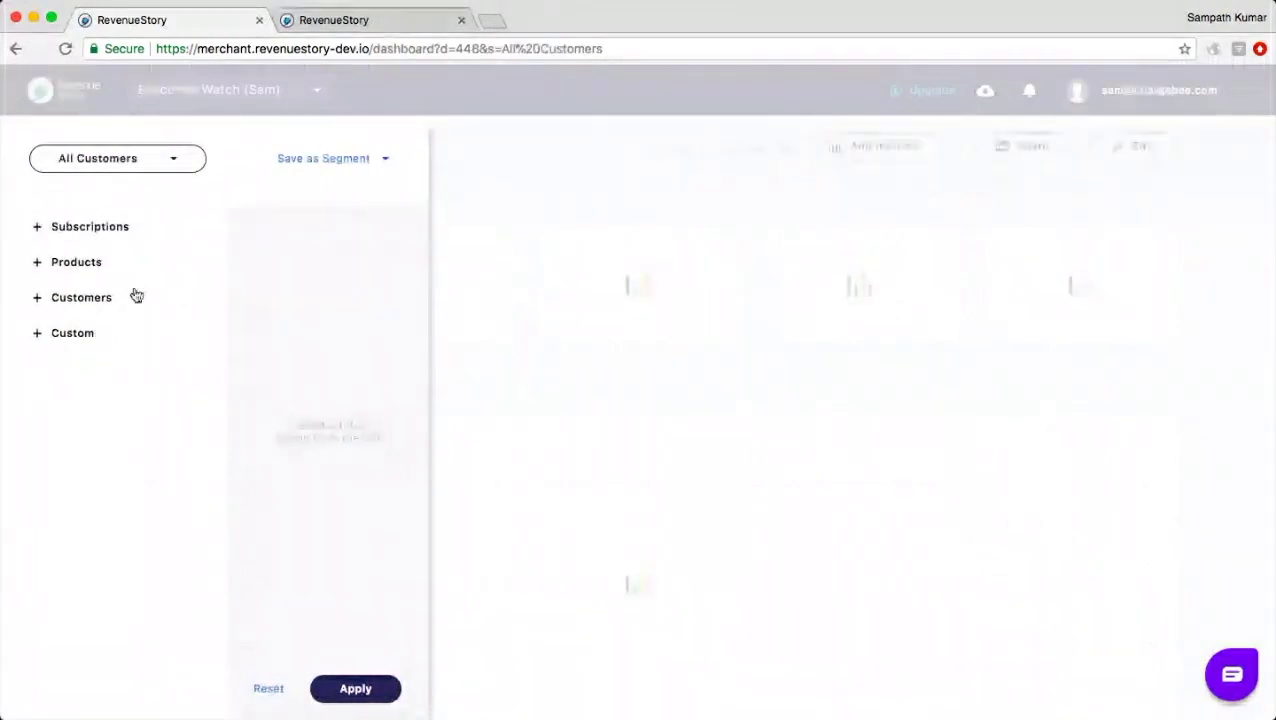